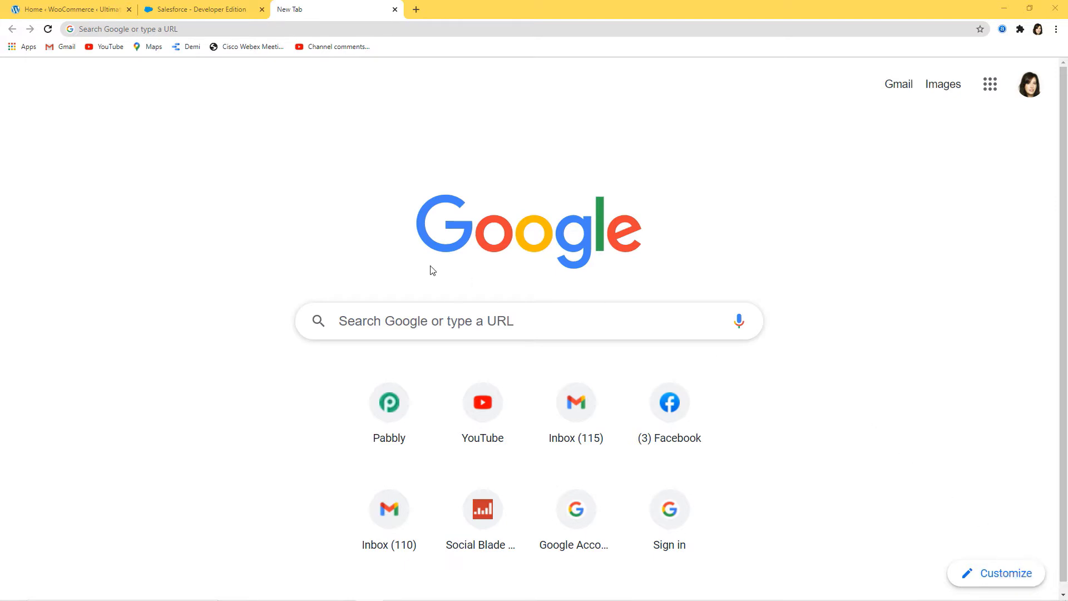
# - Go to pabbly.com and open the Connect page from the Products menu
pyautogui.click(216, 27)
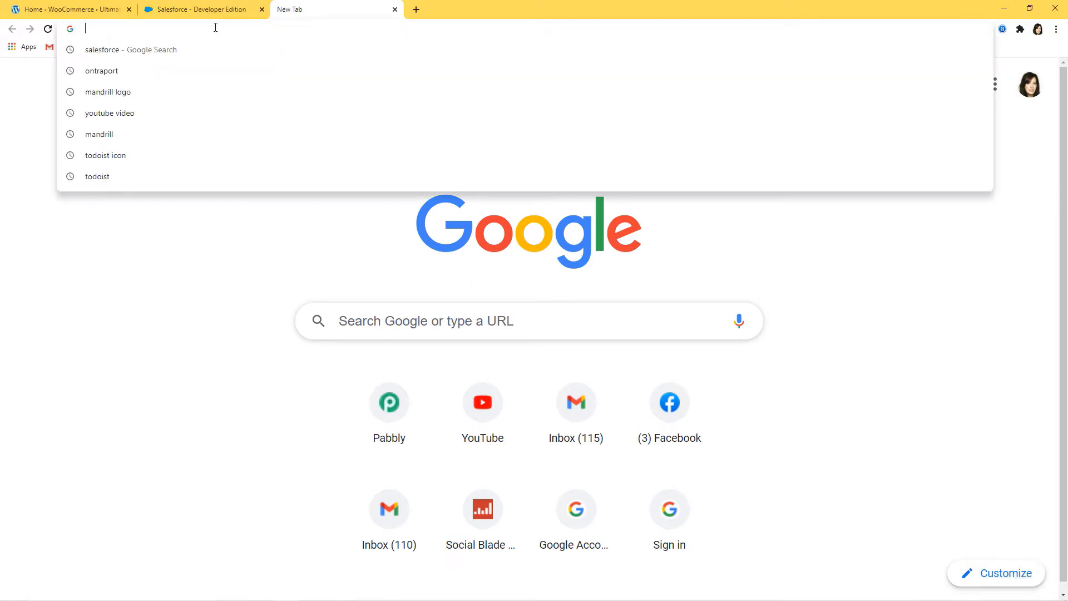
pyautogui.write('pabbly.')
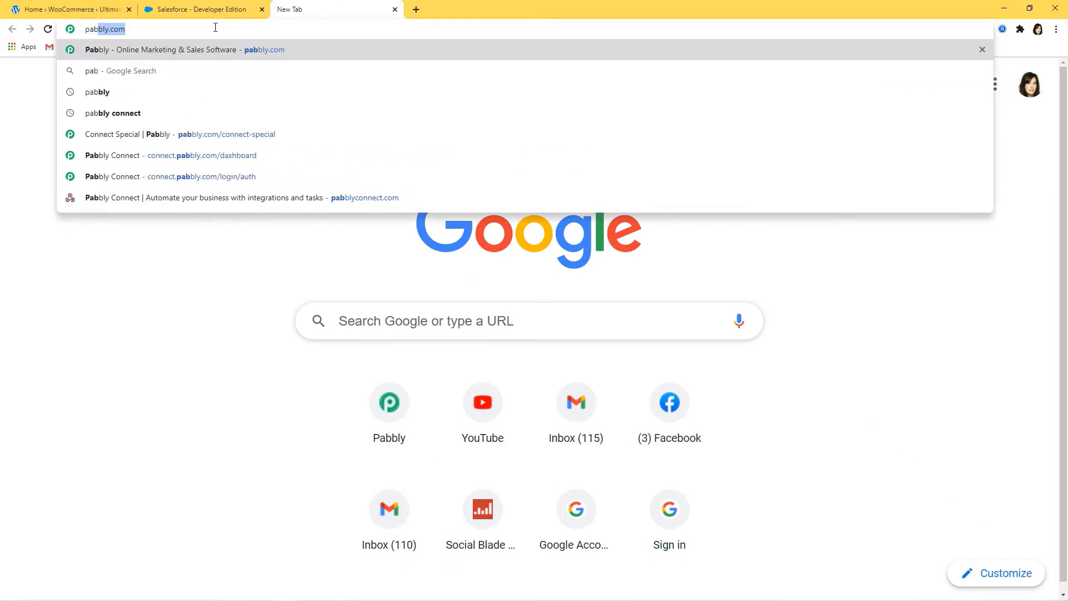
pyautogui.write('com')
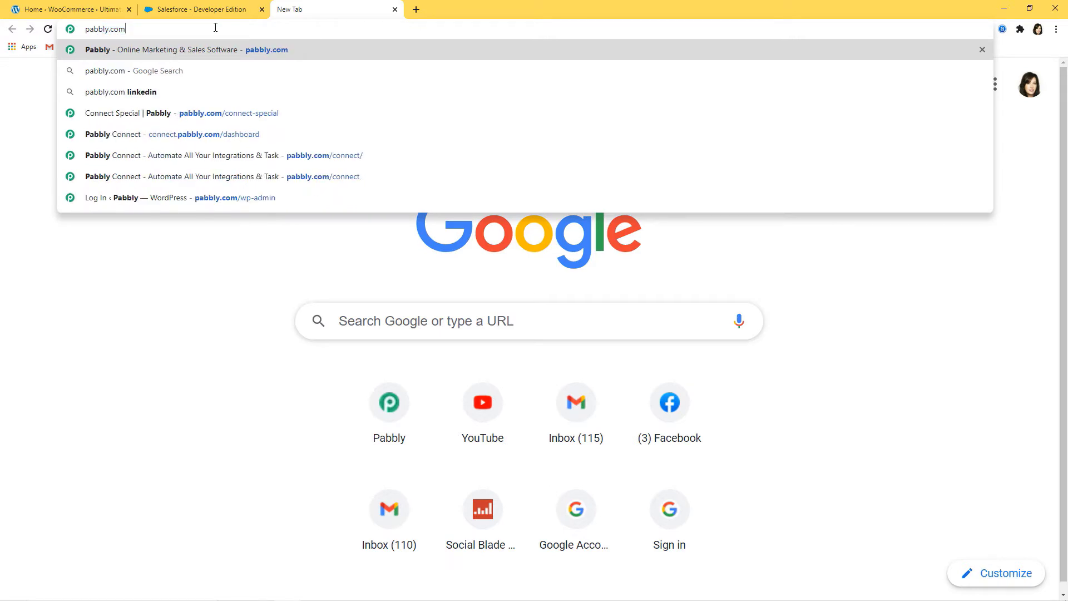
pyautogui.press('Return')
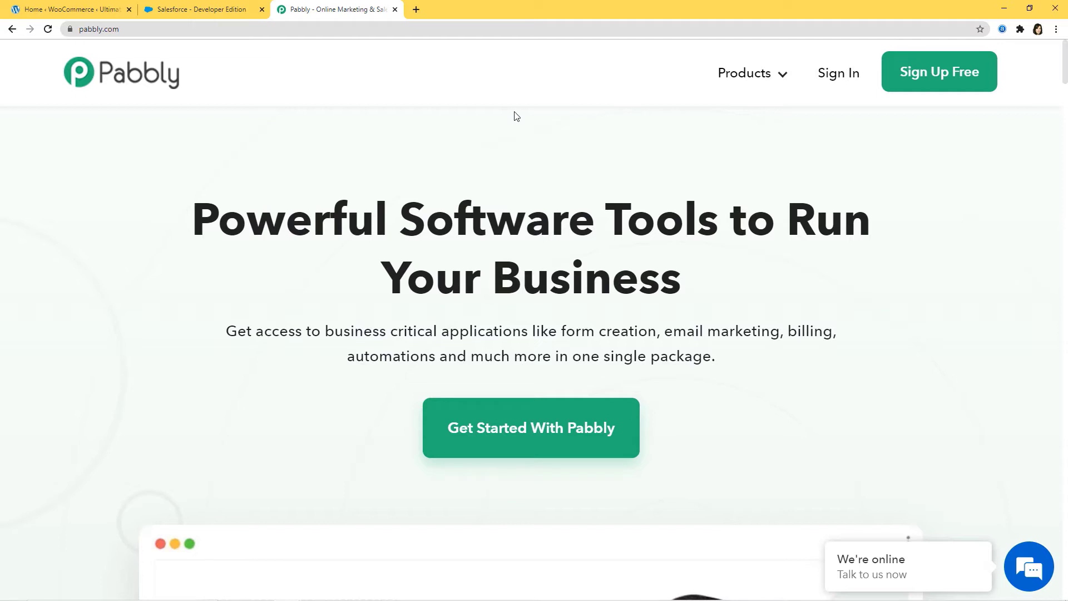
pyautogui.moveTo(735, 75)
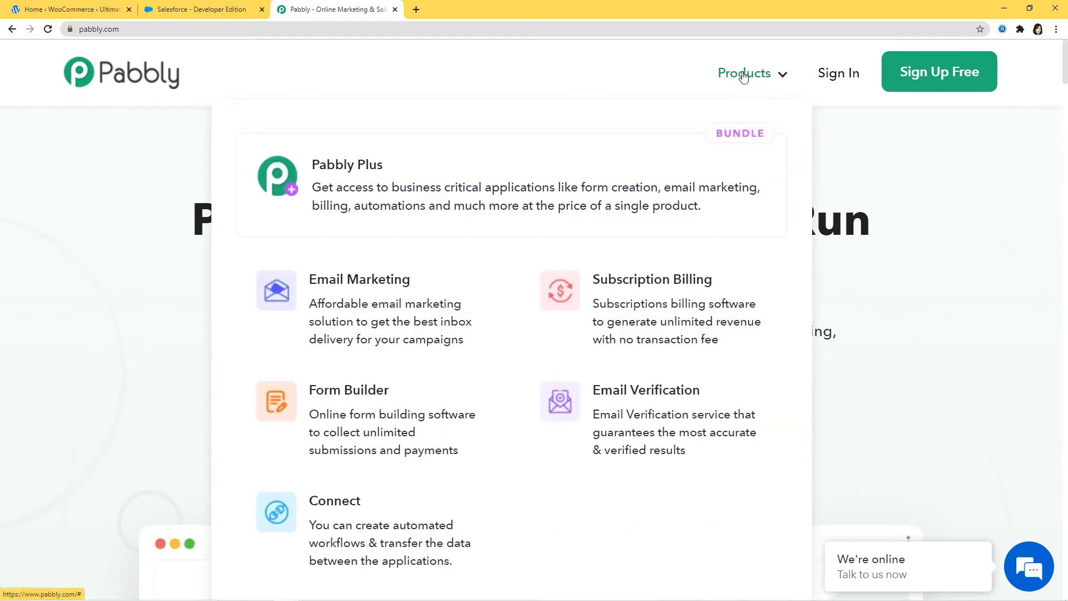
pyautogui.click(347, 518)
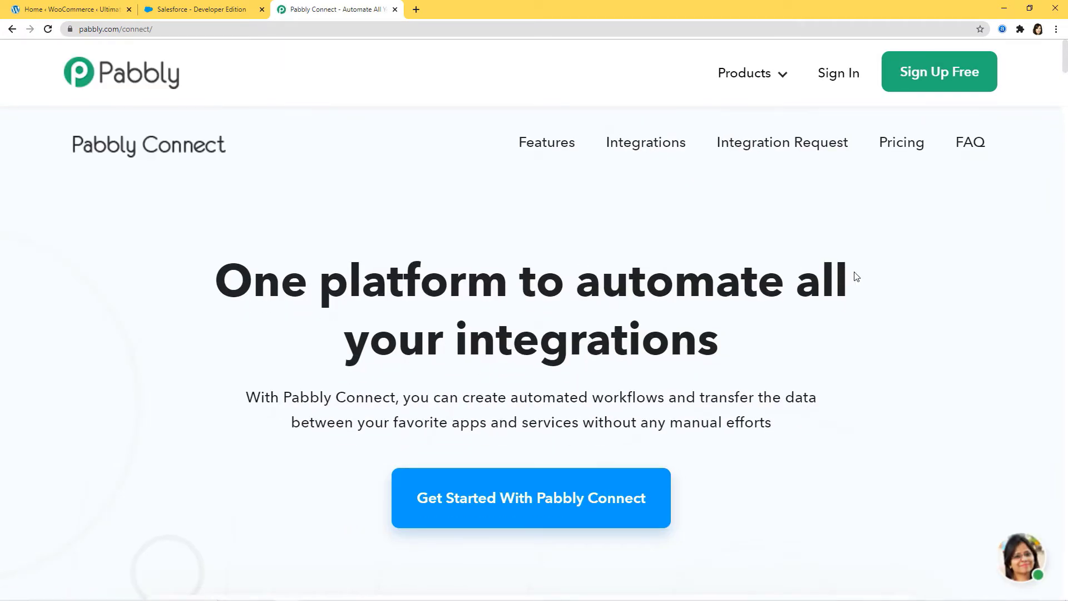
# - Sign in to Pabbly Accounts and launch Connect from the All Apps list with Access Now
pyautogui.click(846, 74)
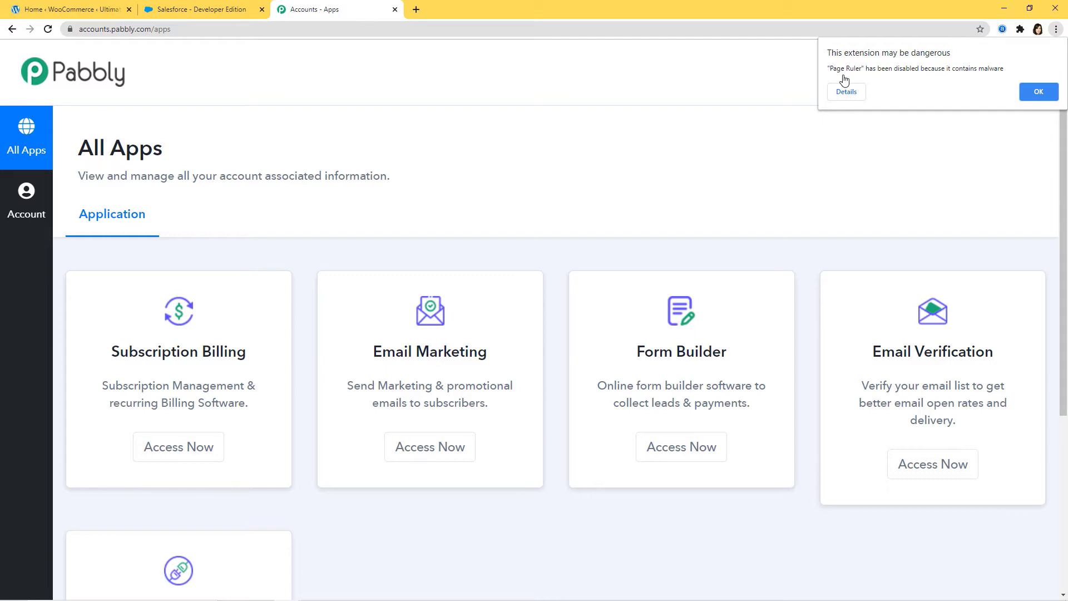
pyautogui.scroll(-3, 789, 157)
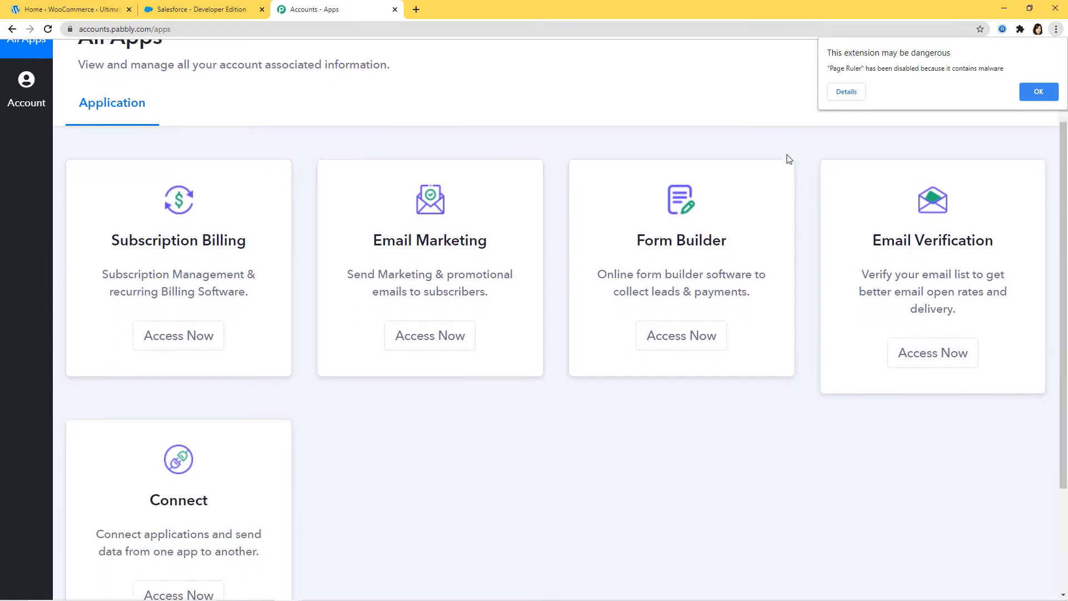
pyautogui.scroll(-1, 787, 156)
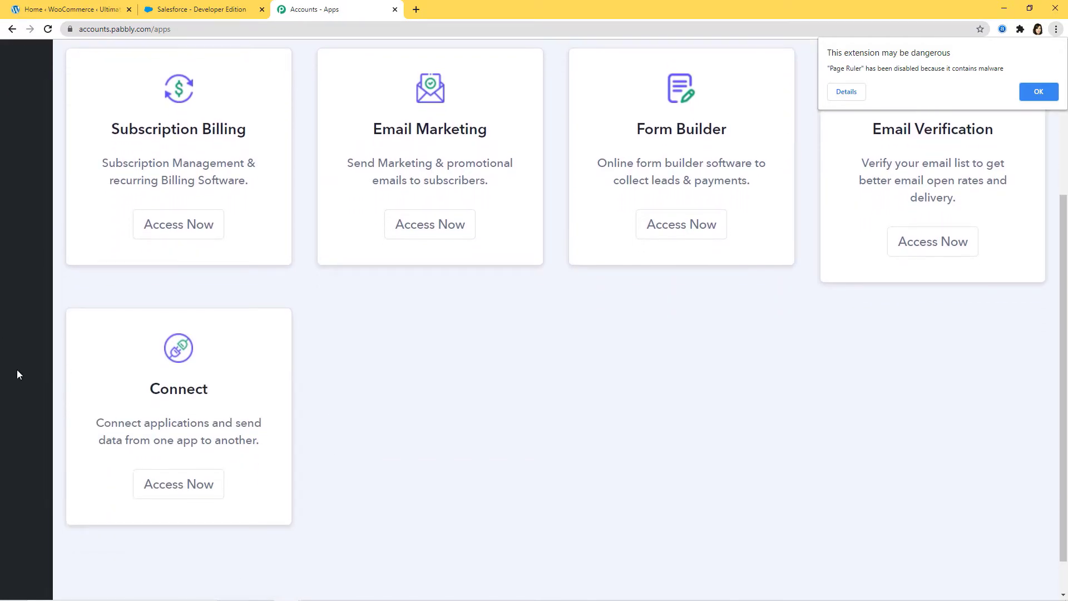
pyautogui.click(170, 489)
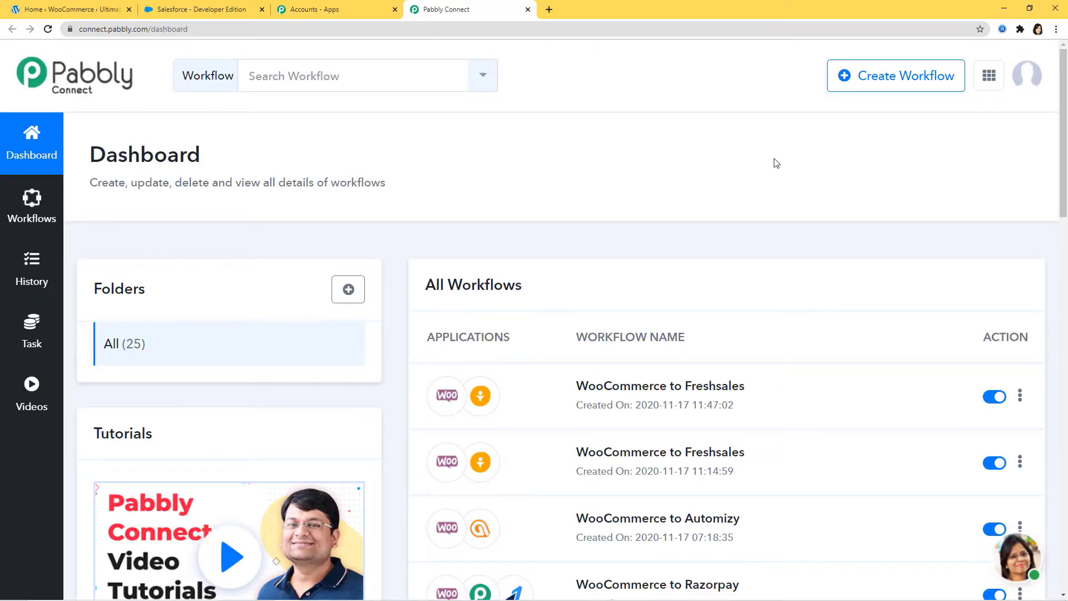
# - Create a new workflow and give it the name 'Shopify to Facebook'
pyautogui.click(896, 88)
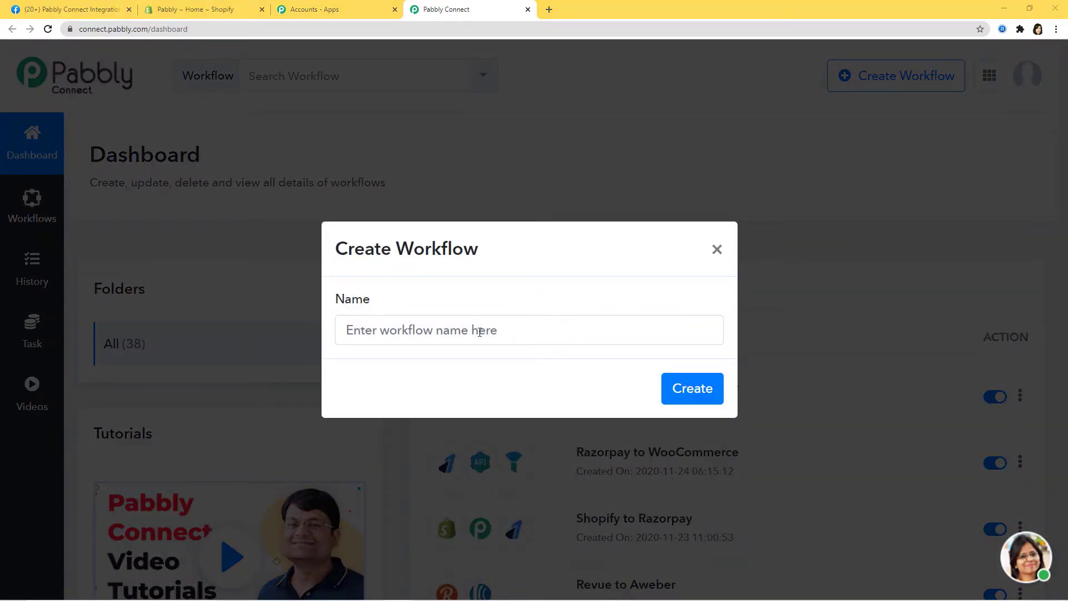
pyautogui.click(450, 333)
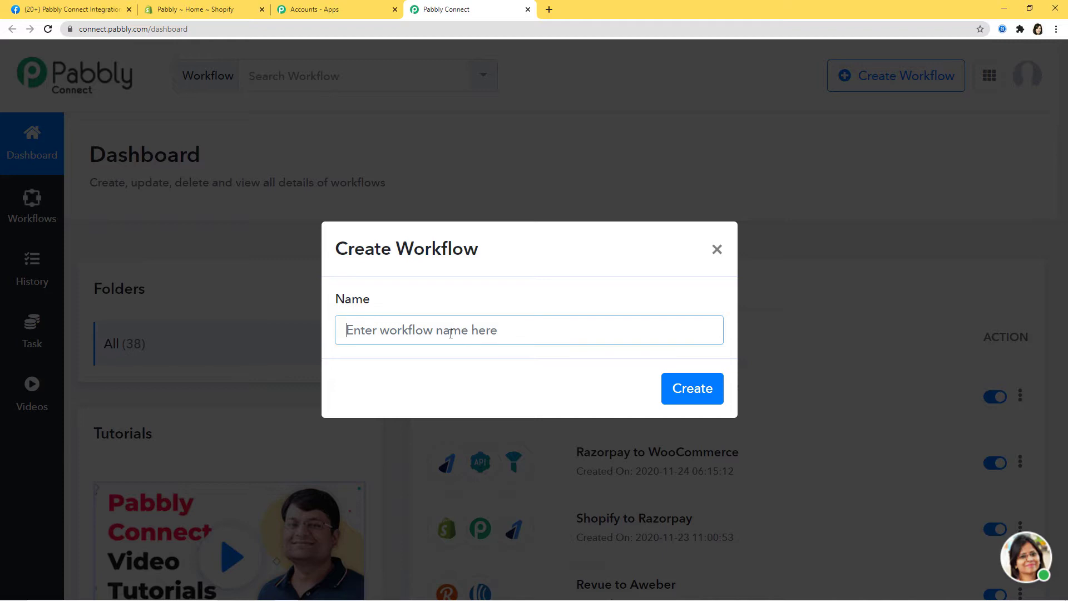
pyautogui.write('Shopify to')
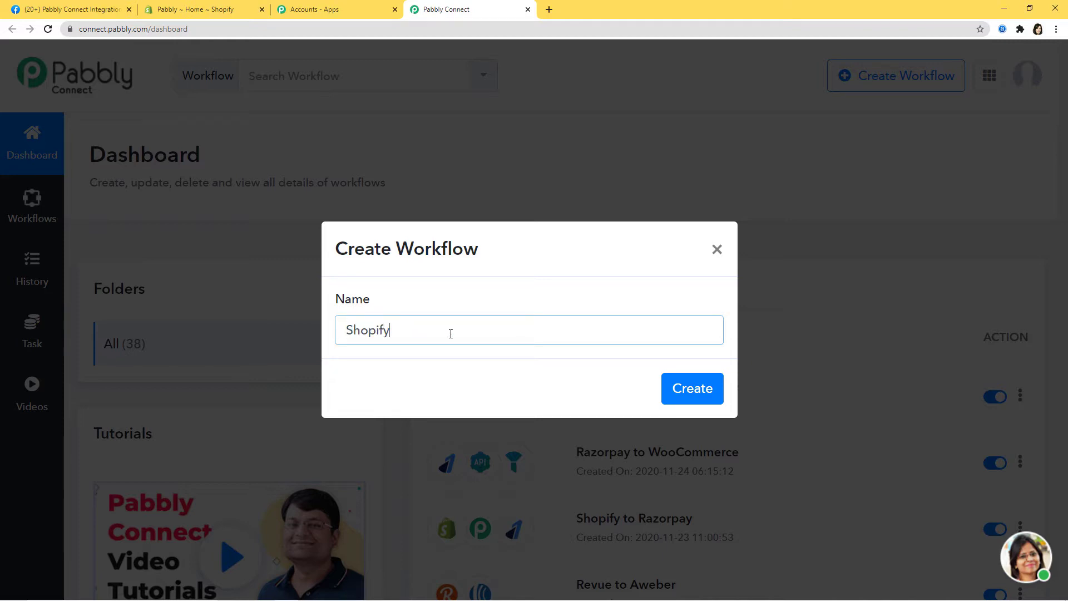
pyautogui.write(' Facebook')
pyautogui.click(669, 403)
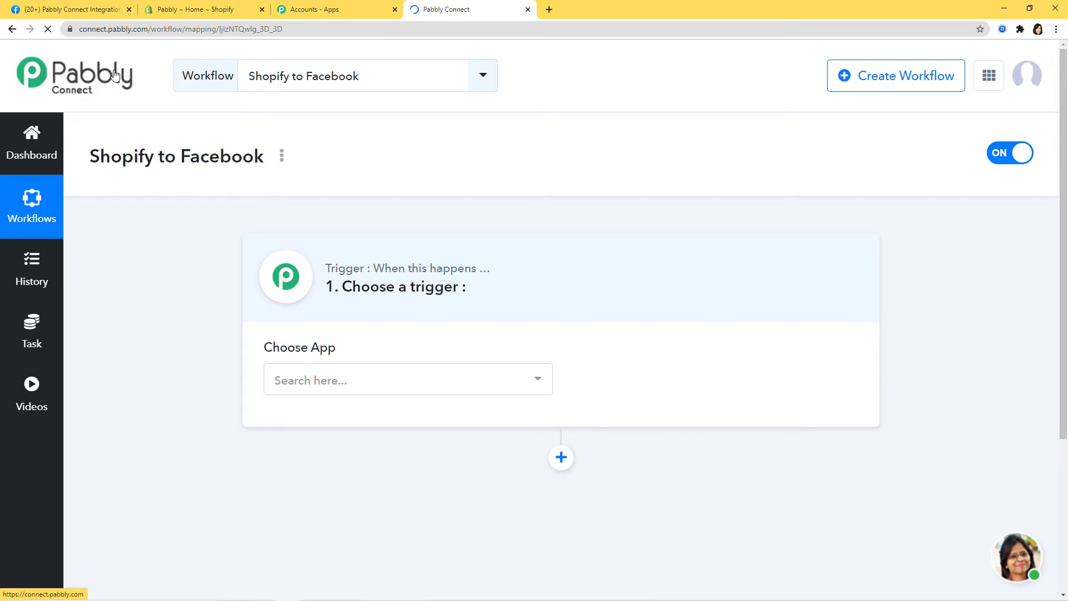
# - Set the trigger app to Shopify and the trigger event to New Product
pyautogui.click(374, 379)
pyautogui.write('shopif')
pyautogui.click(369, 348)
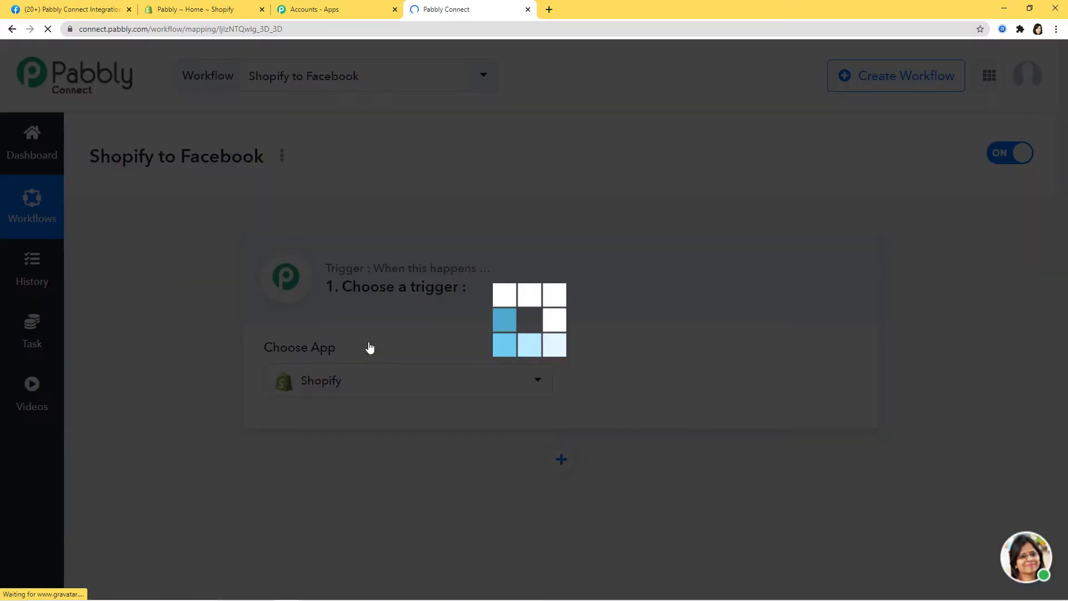
pyautogui.click(695, 387)
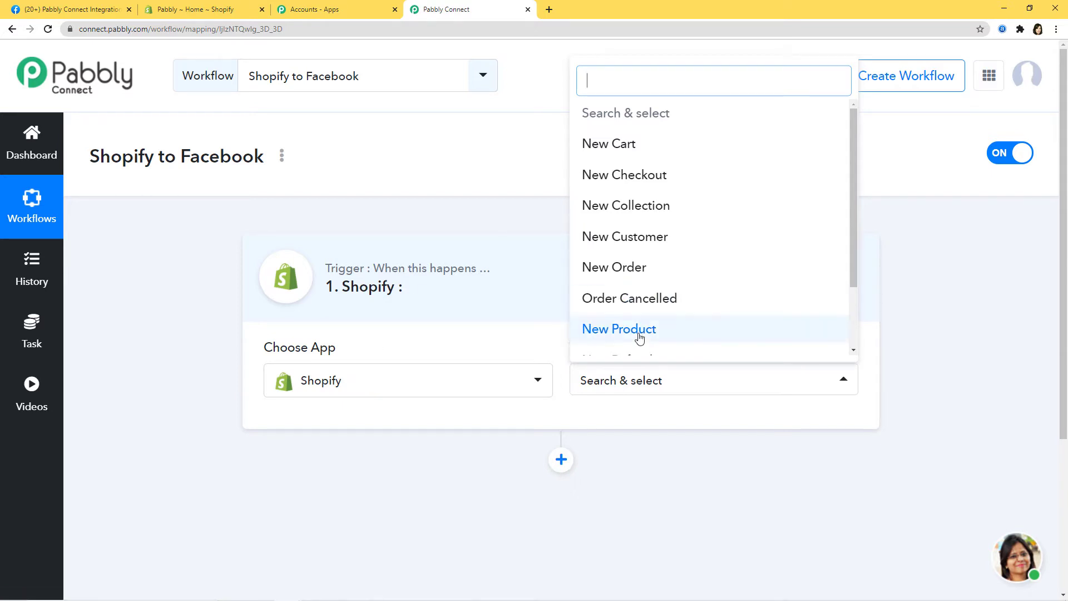
pyautogui.moveTo(855, 210); pyautogui.dragTo(853, 204)
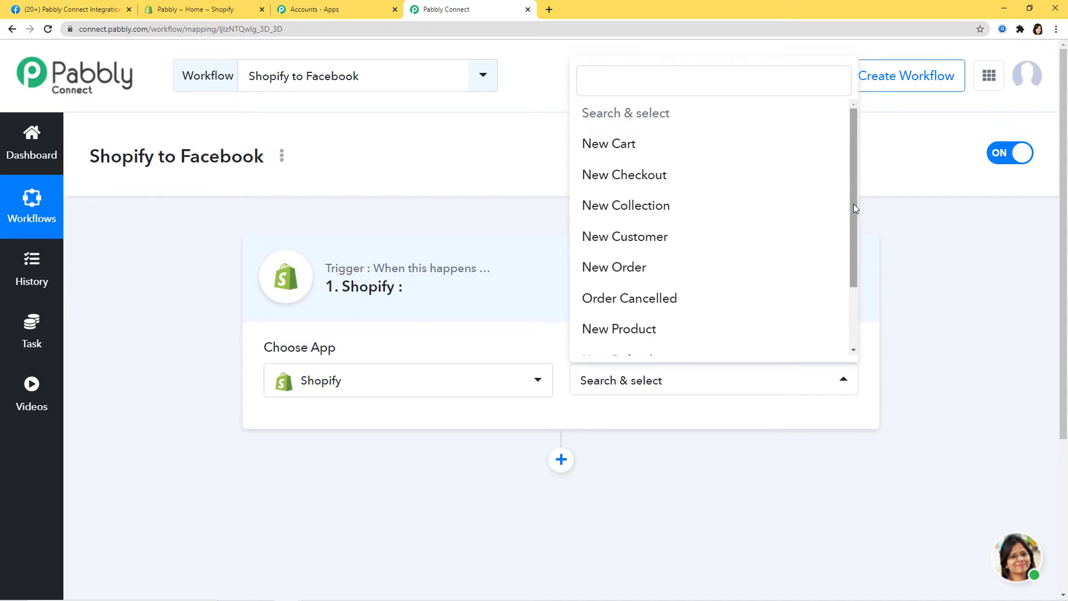
pyautogui.click(644, 336)
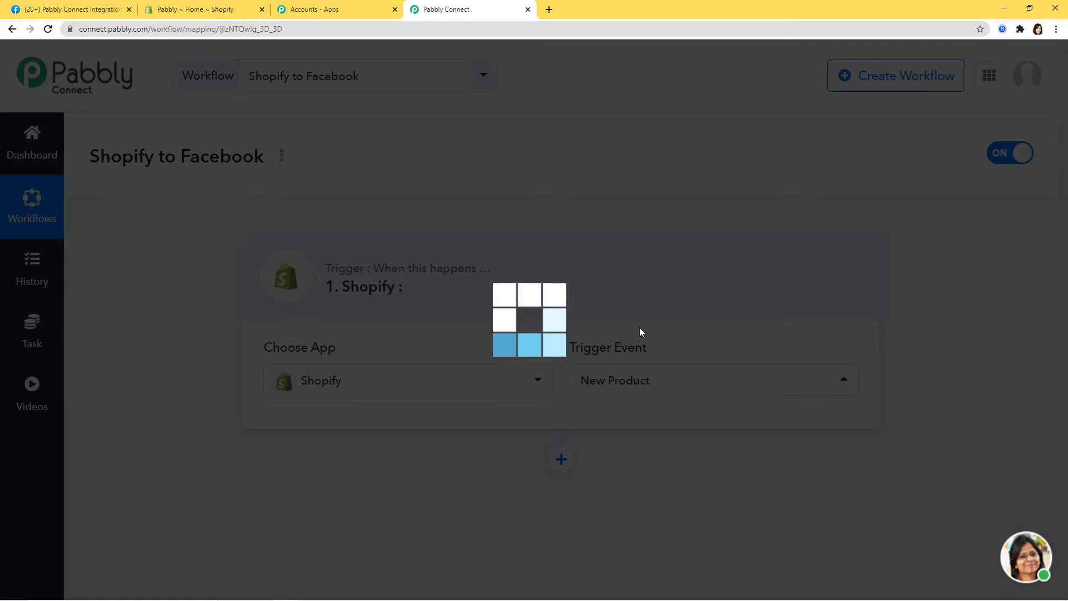
# - Select the generated Shopify webhook URL in the trigger step and copy it
pyautogui.scroll(-2, 634, 310)
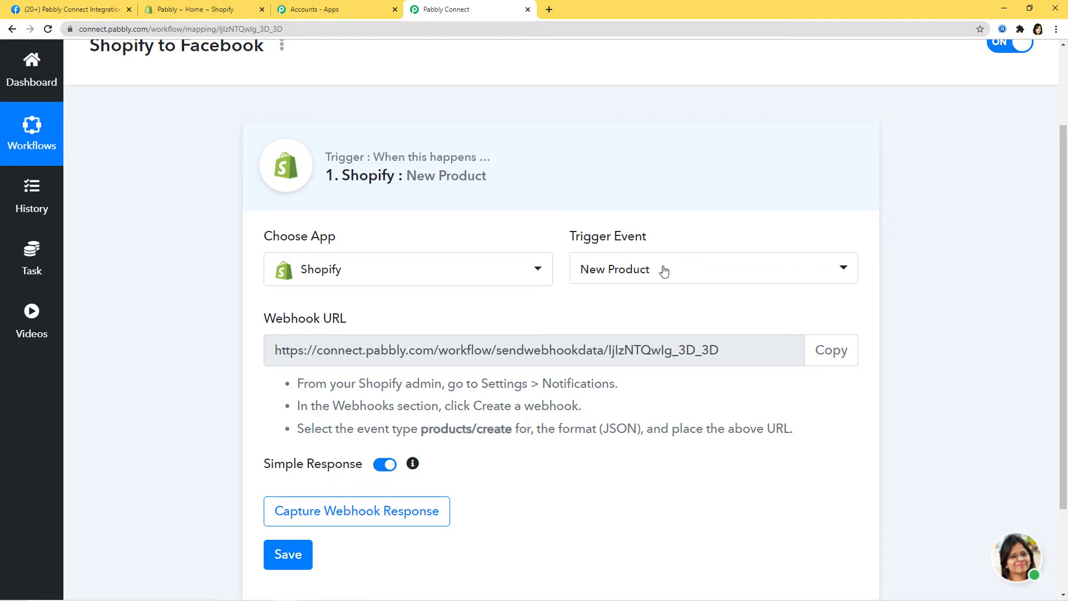
pyautogui.moveTo(746, 353); pyautogui.dragTo(273, 352)
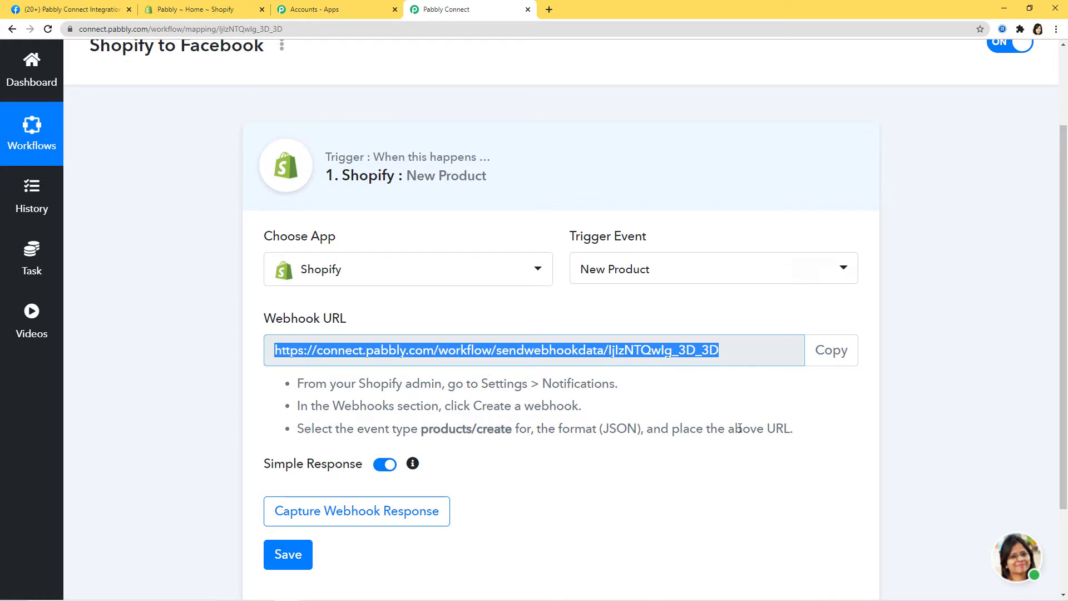
pyautogui.click(832, 353)
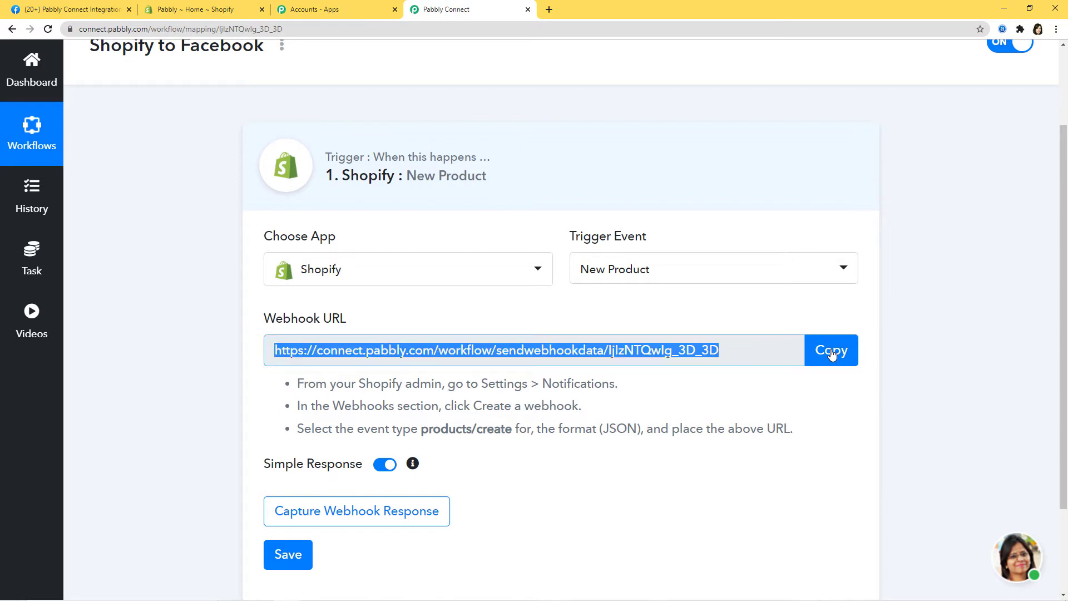
# - In the Shopify admin, go to Settings > Notifications and scroll down to the Webhooks section
pyautogui.click(213, 11)
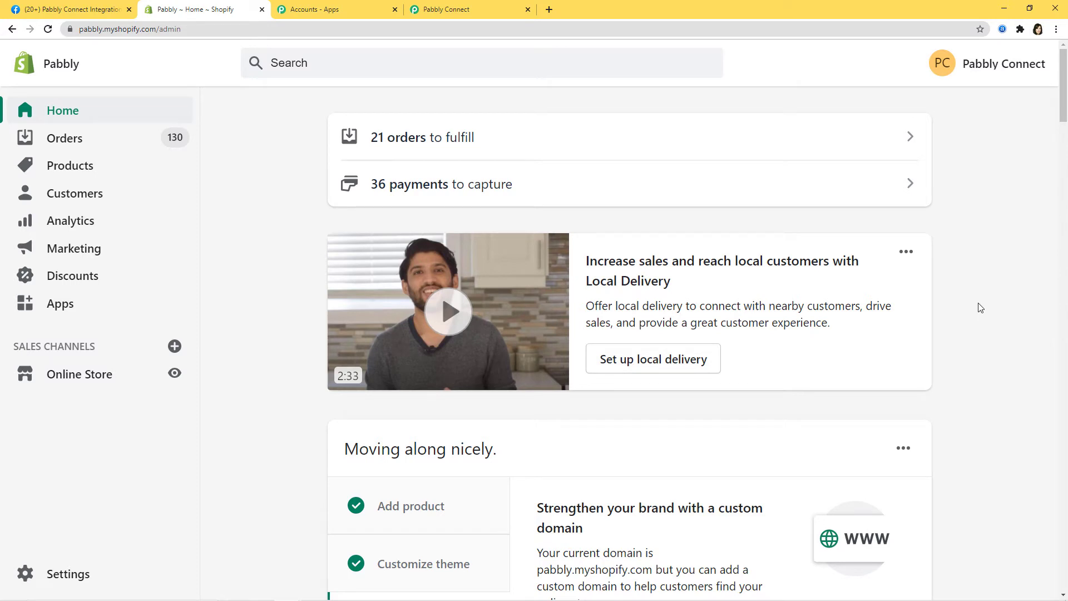
pyautogui.click(68, 570)
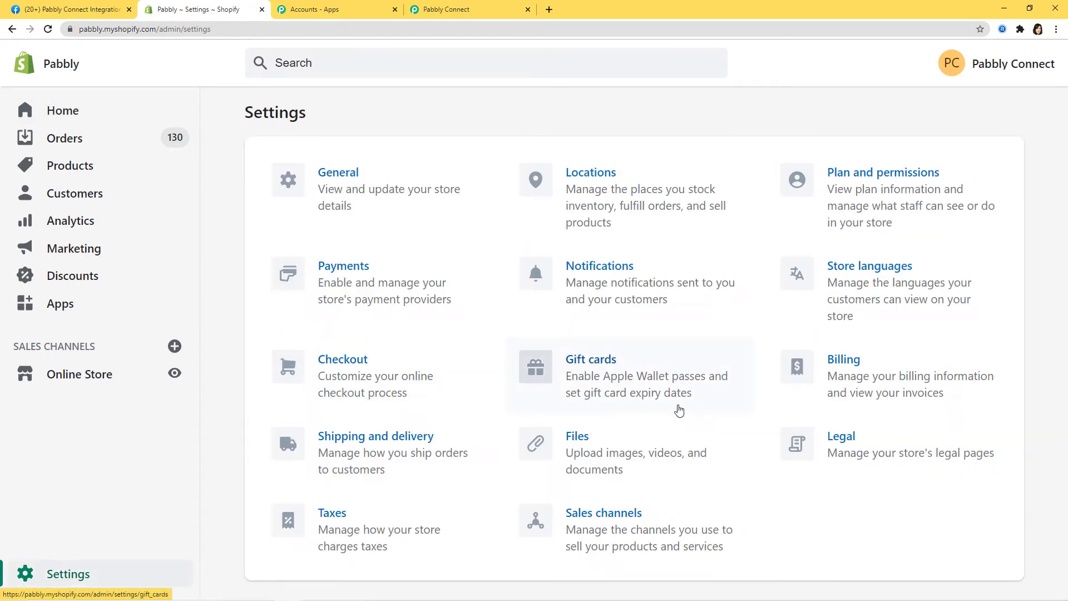
pyautogui.click(611, 272)
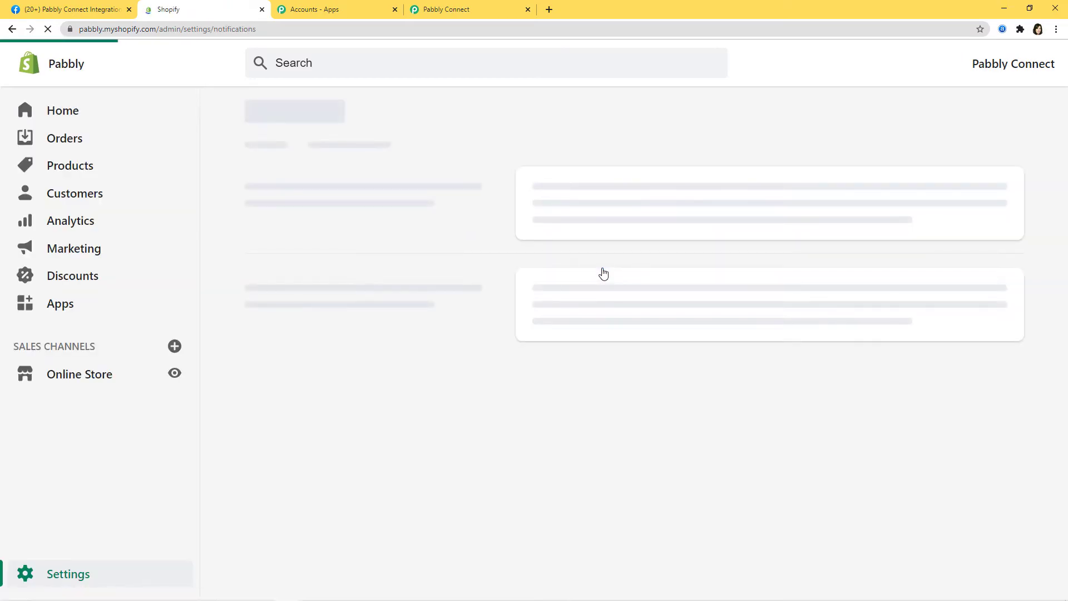
pyautogui.scroll(-12, 601, 275)
pyautogui.scroll(-20, 570, 302)
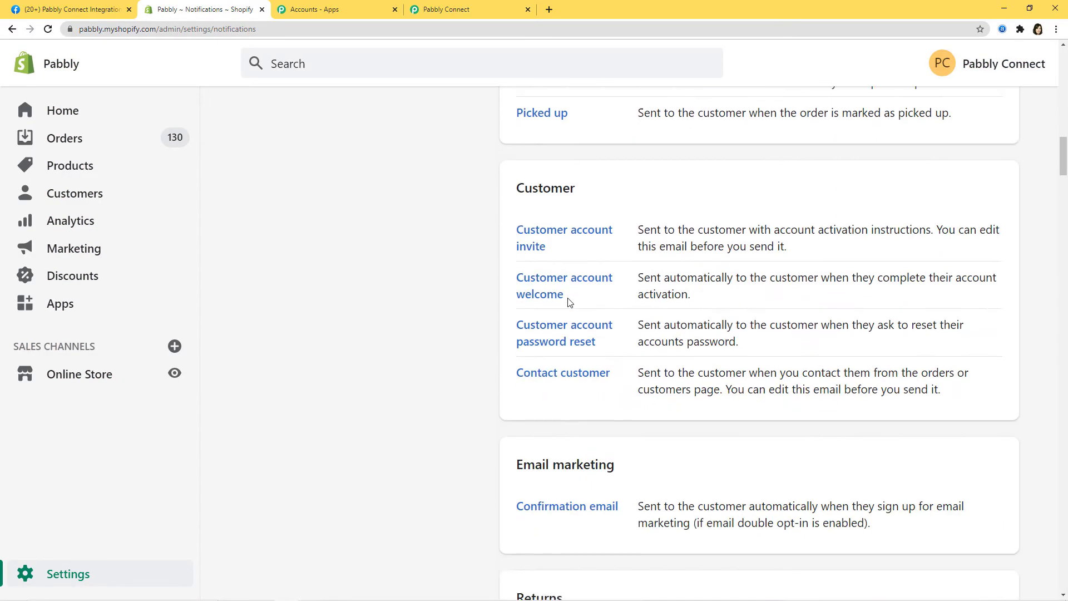
pyautogui.scroll(-4, 571, 303)
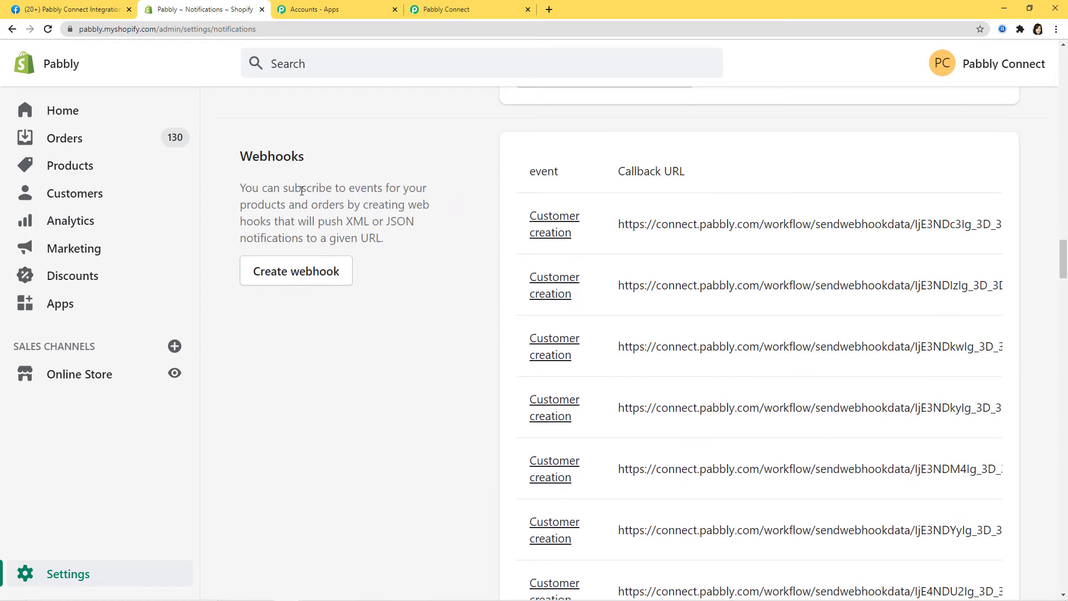
# - Save a new Product creation webhook with the copied Pabbly URL pasted as its URL
pyautogui.click(308, 277)
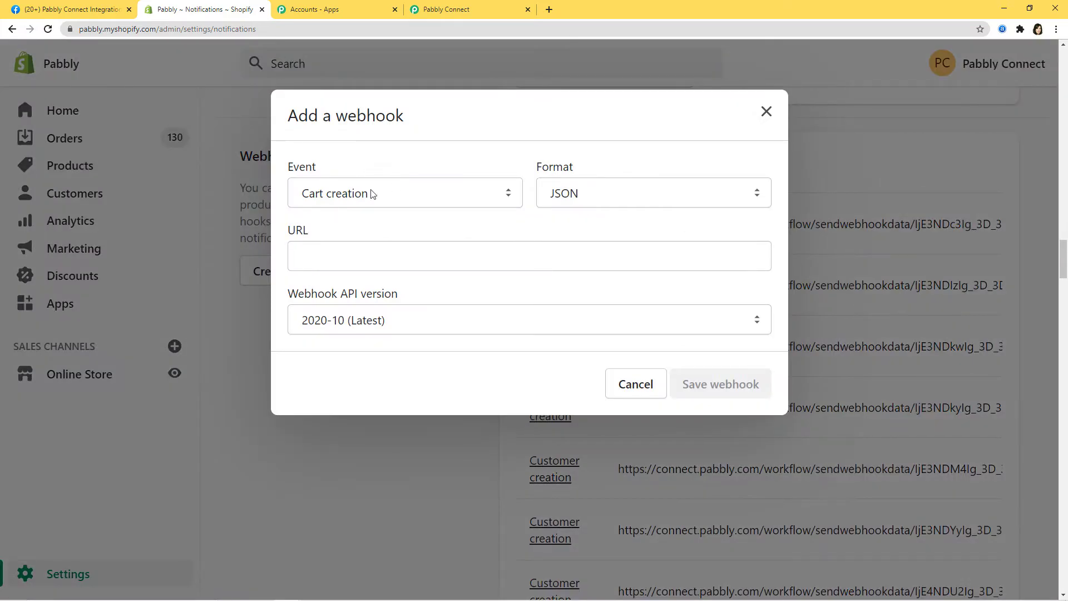
pyautogui.click(508, 198)
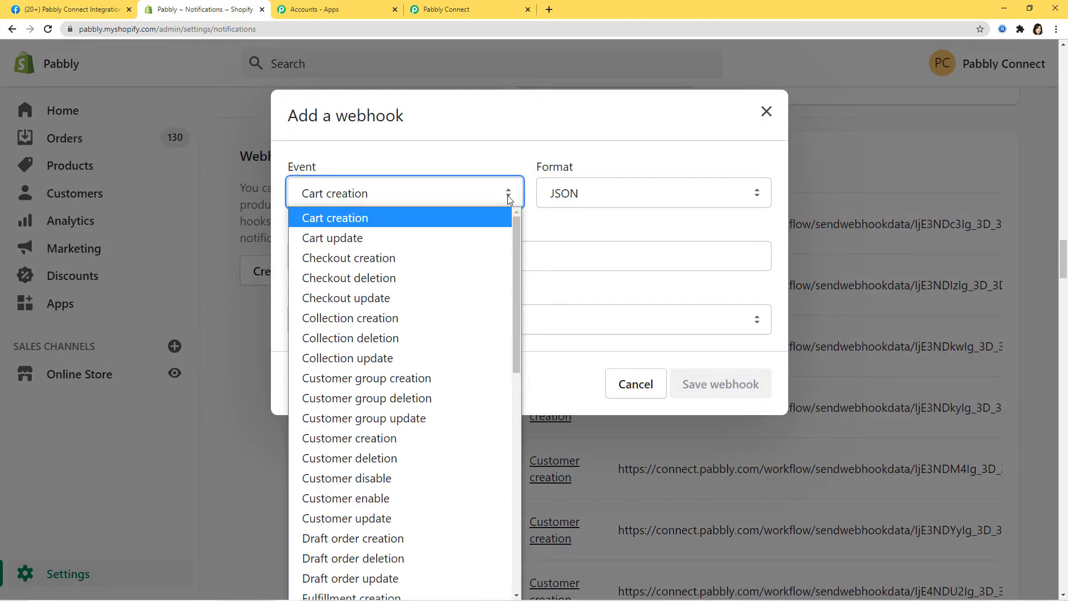
pyautogui.scroll(-3, 413, 252)
pyautogui.scroll(-6, 414, 252)
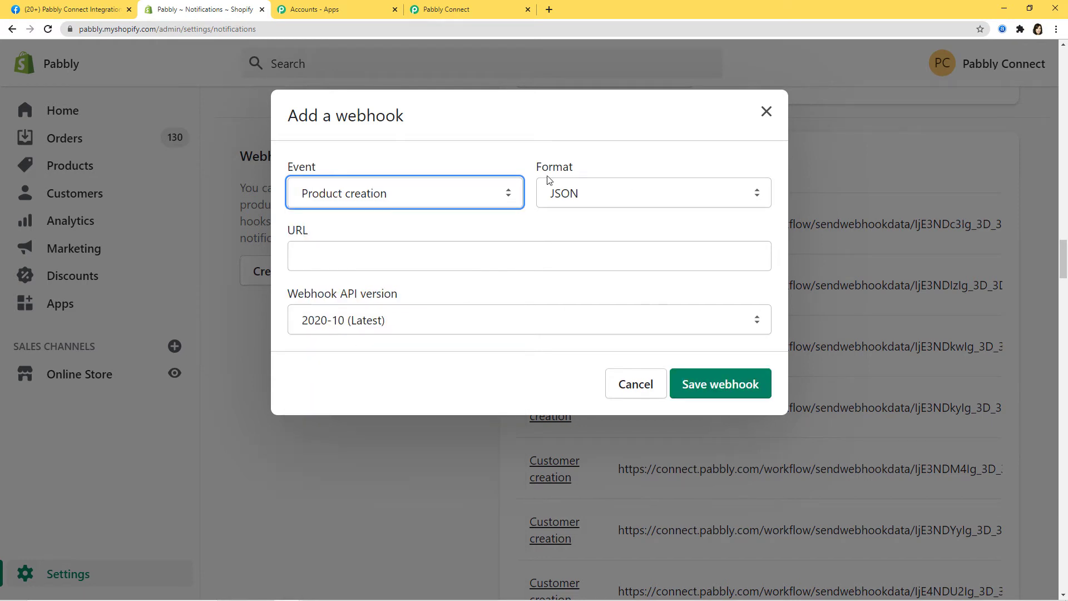
pyautogui.click(340, 261)
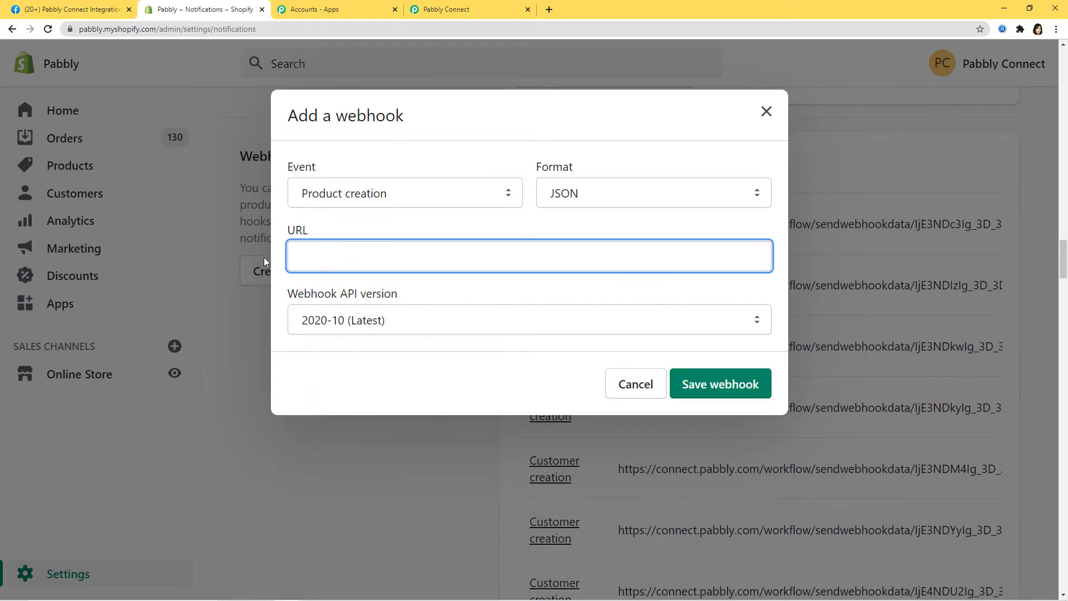
pyautogui.click(469, 15)
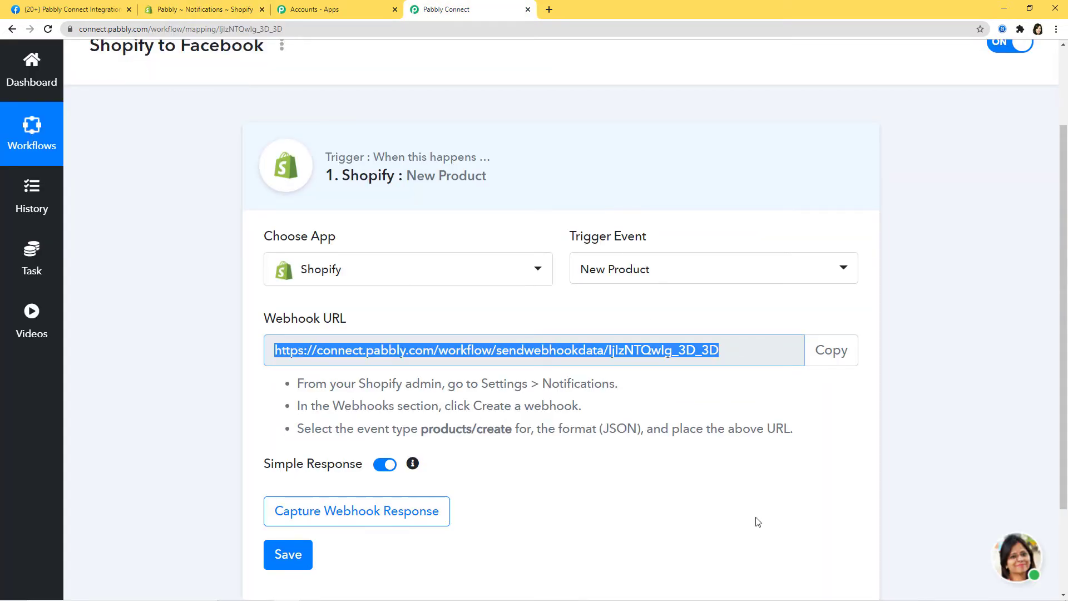
pyautogui.click(203, 4)
pyautogui.hotkey('ctrl', 'v')
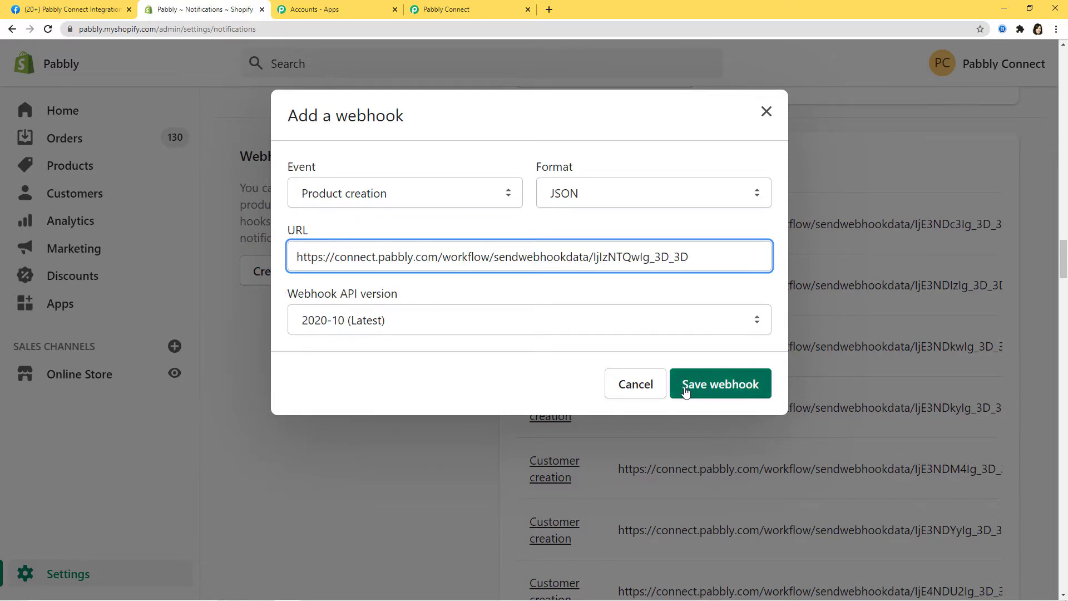
pyautogui.click(721, 390)
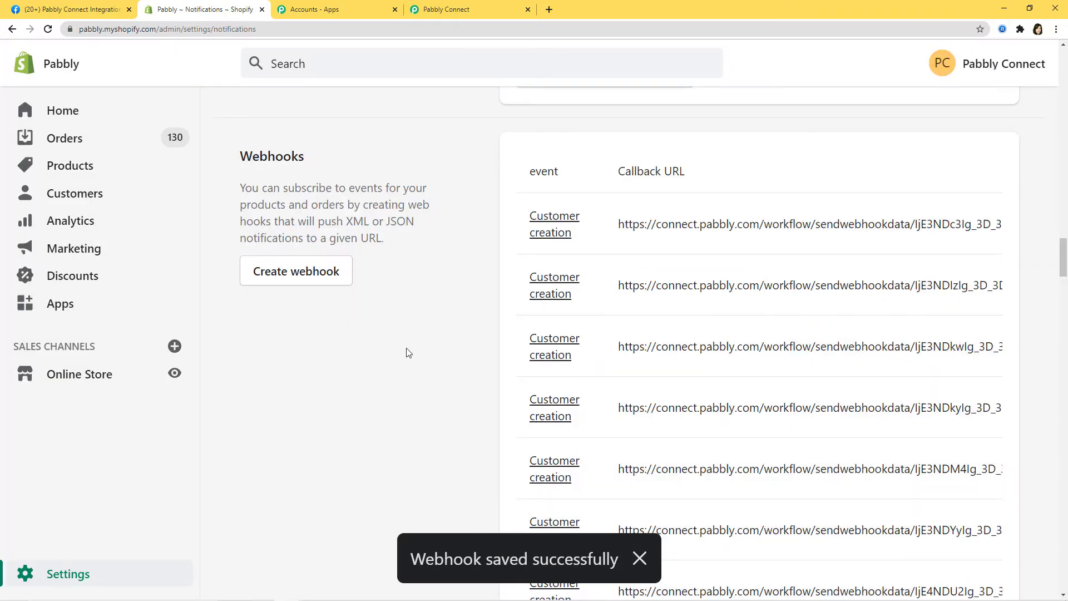
# - Start Capture Webhook Response on the workflow's Shopify trigger, then return to the Shopify tab
pyautogui.click(470, 9)
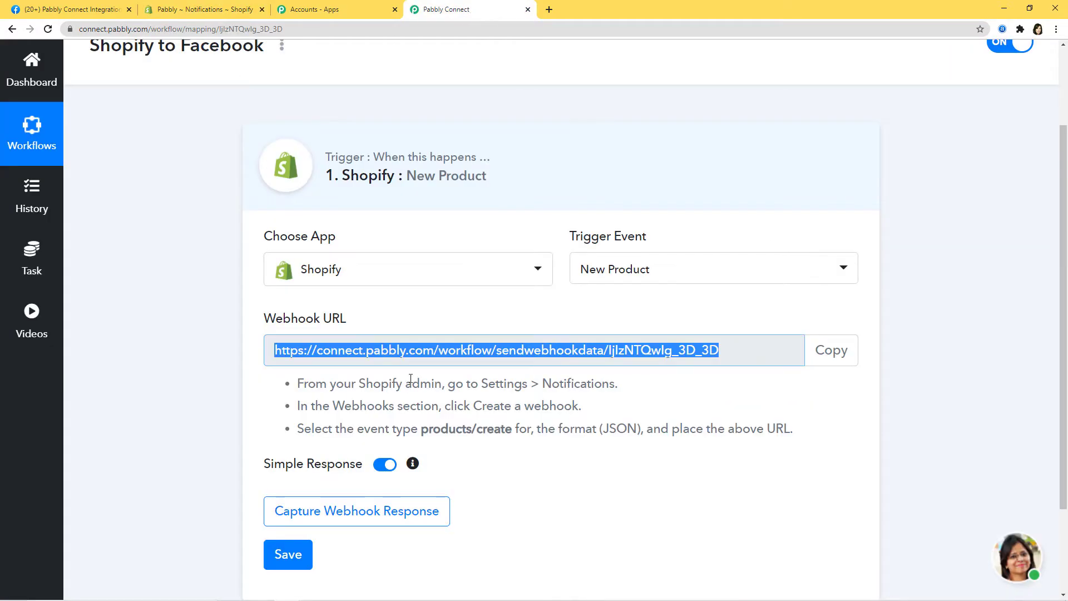
pyautogui.scroll(-1, 579, 464)
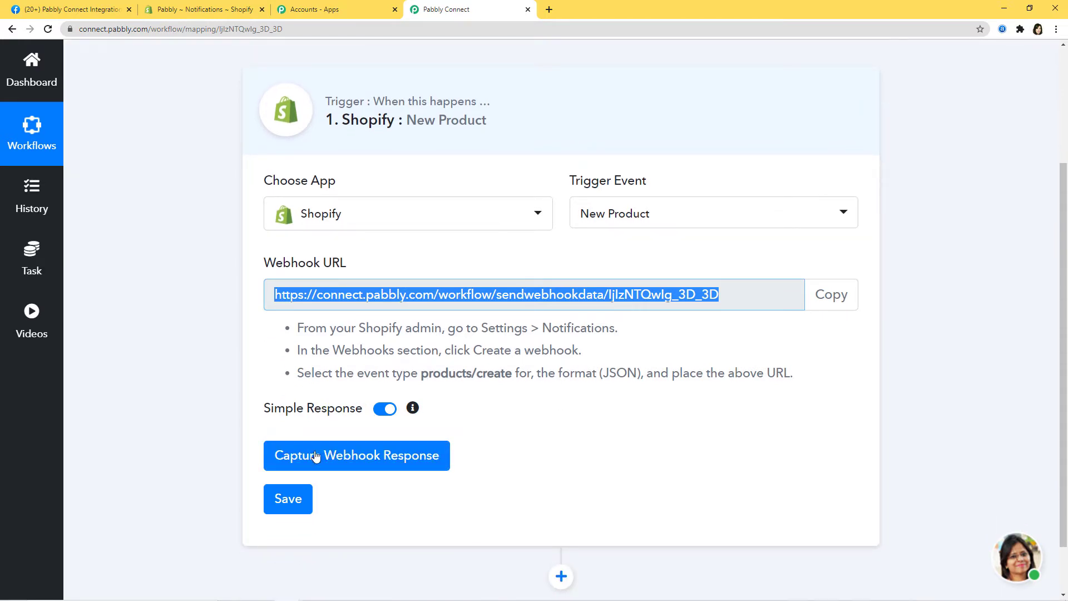
pyautogui.click(371, 456)
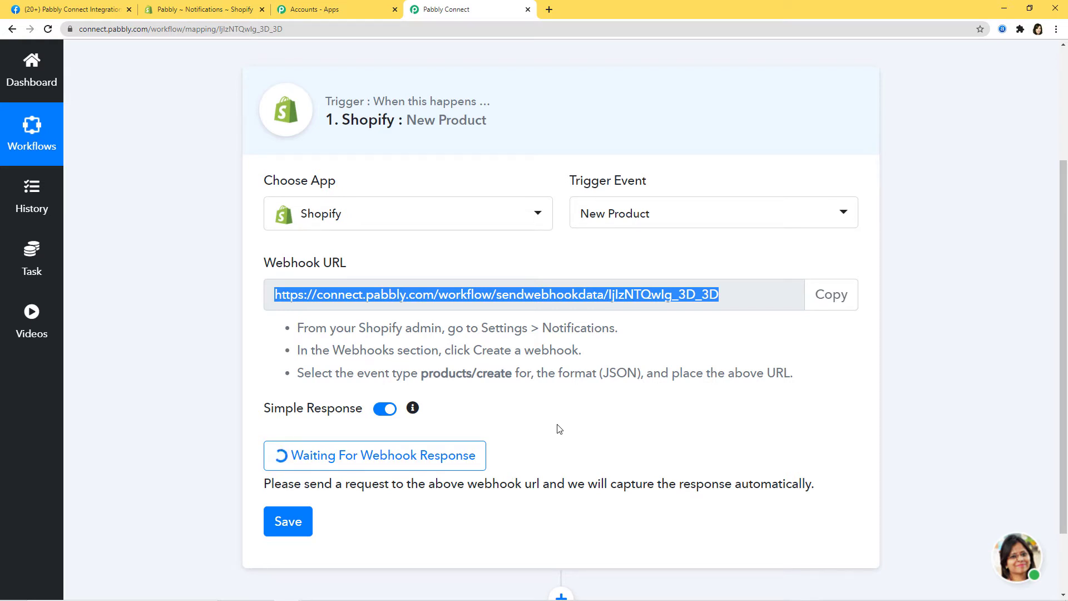
pyautogui.click(605, 435)
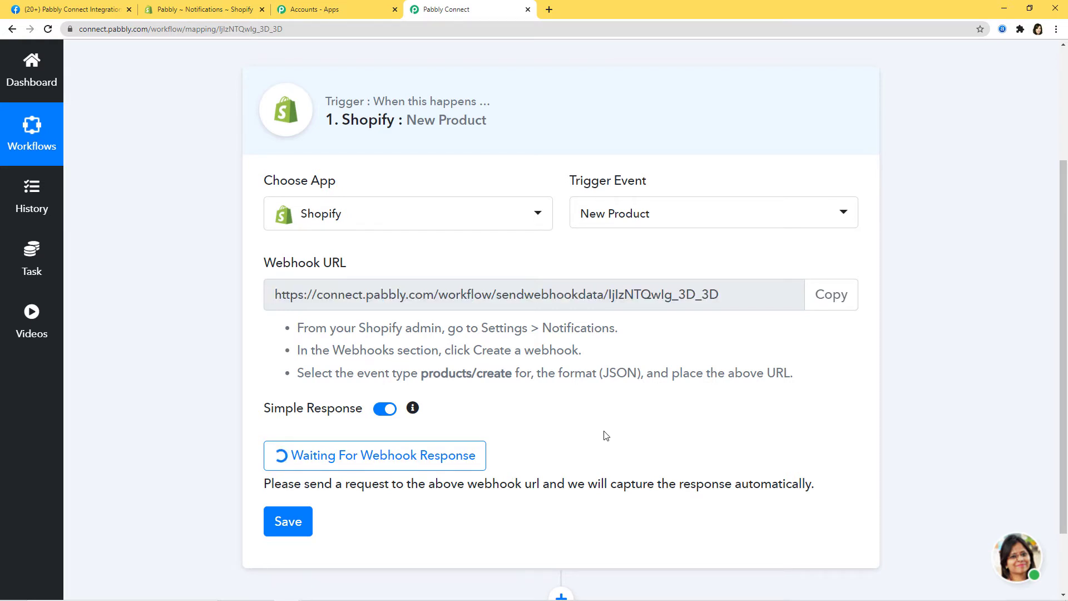
pyautogui.click(225, 12)
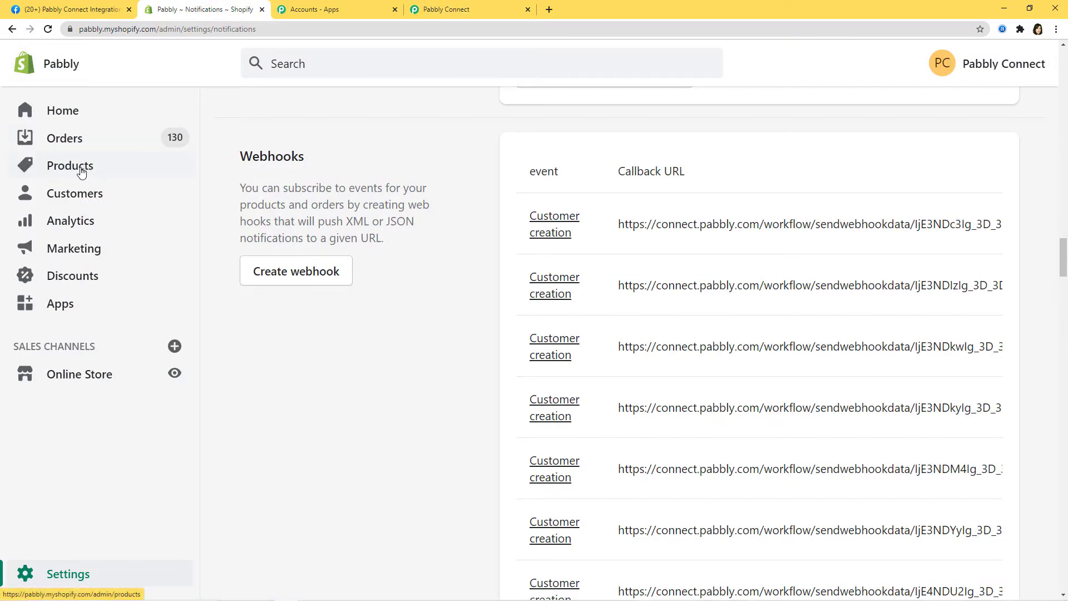
# - Add a new product titled 'Canon EOS 1500D 24.1MP Digital SLR Camera (Black)', pasted from the note
pyautogui.click(75, 173)
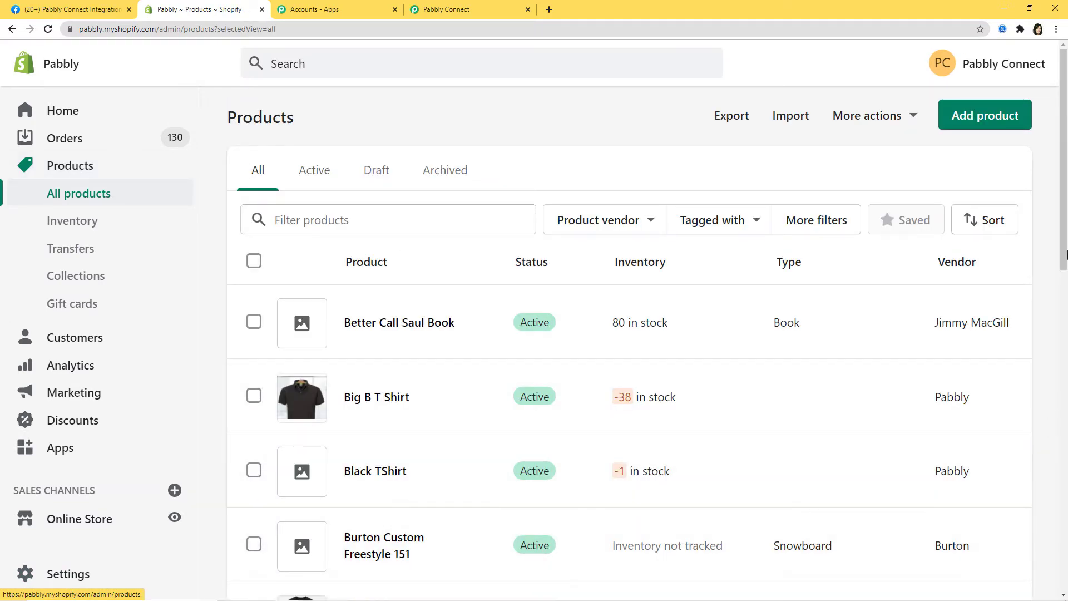
pyautogui.click(977, 118)
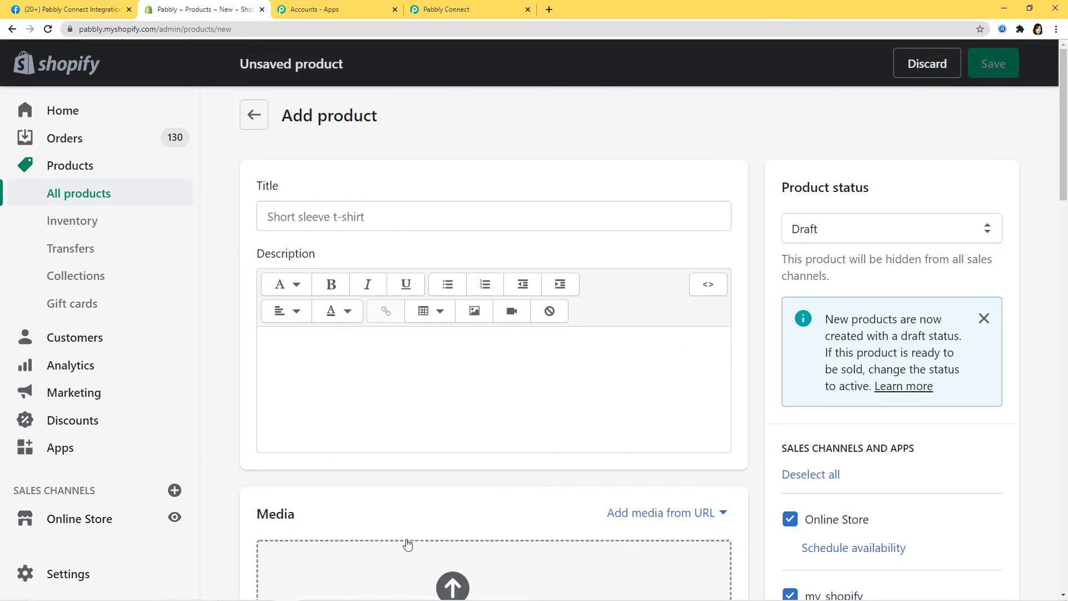
pyautogui.click(287, 215)
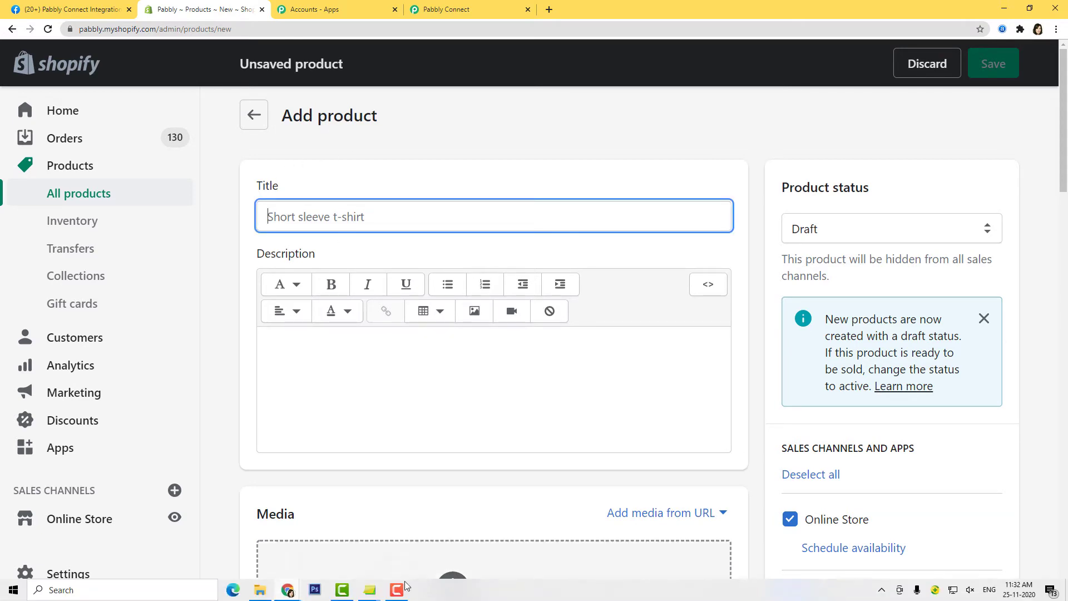
pyautogui.click(369, 589)
pyautogui.click(344, 528)
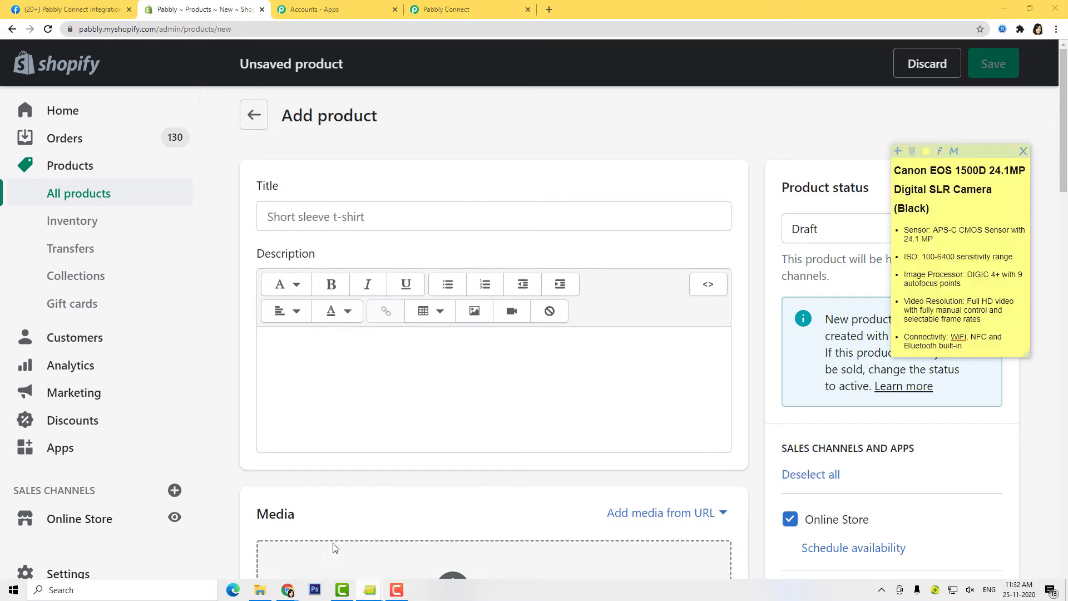
pyautogui.moveTo(934, 214); pyautogui.dragTo(893, 174)
pyautogui.hotkey('ctrl', 'c')
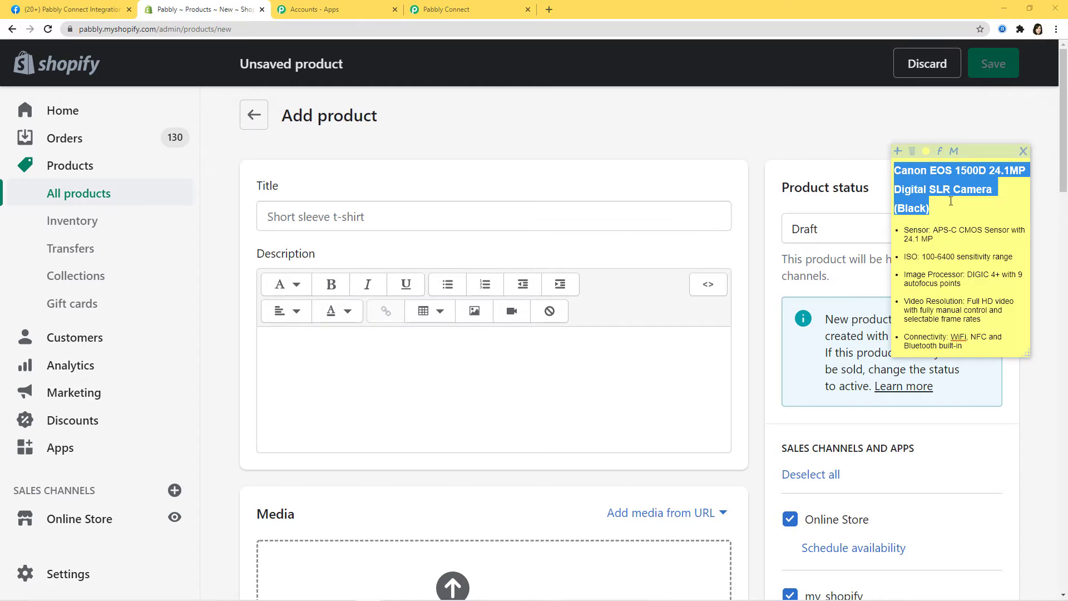
pyautogui.click(465, 213)
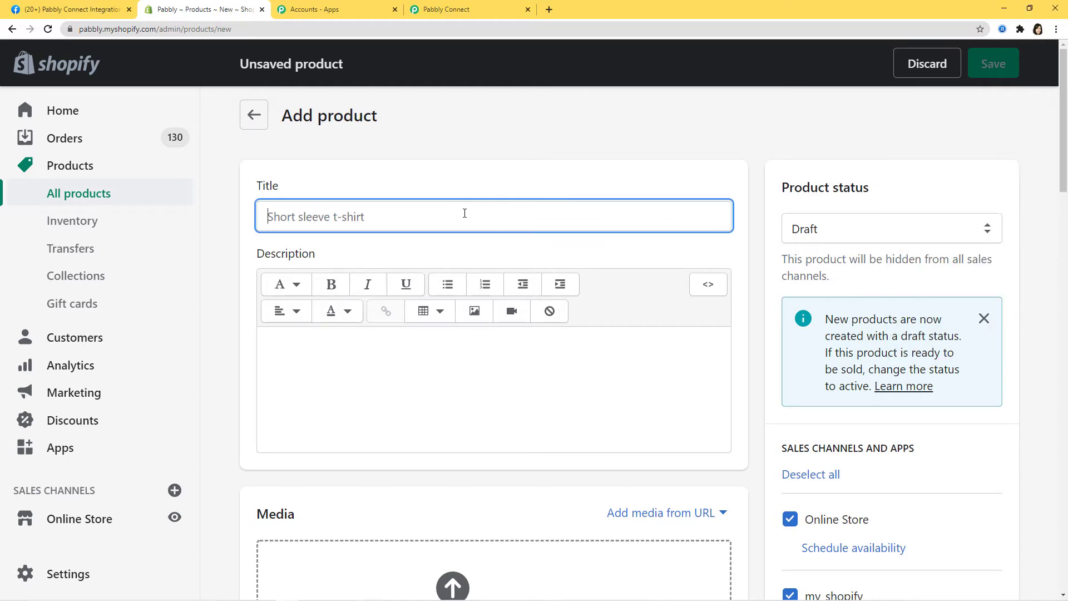
pyautogui.hotkey('ctrl', 'v')
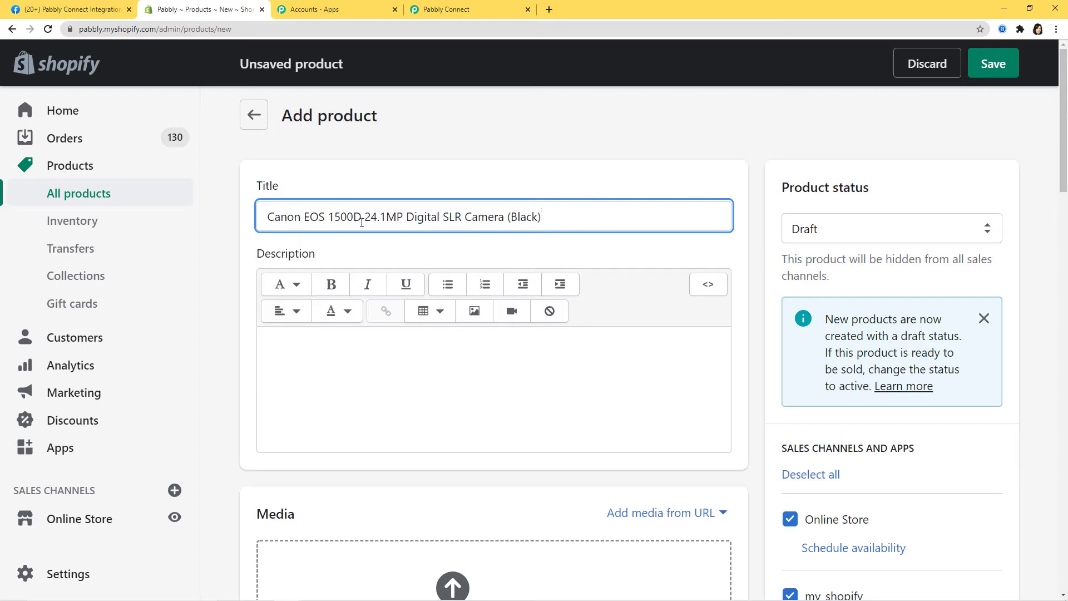
# - Copy the camera's five spec bullet lines from the note into the Description
pyautogui.moveTo(370, 595)
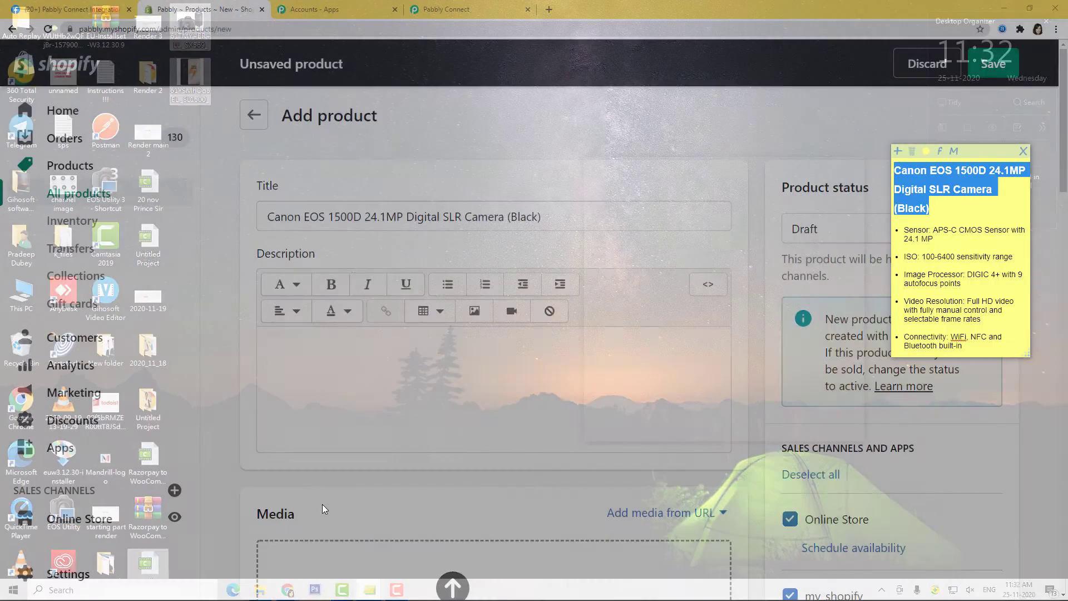
pyautogui.click(322, 504)
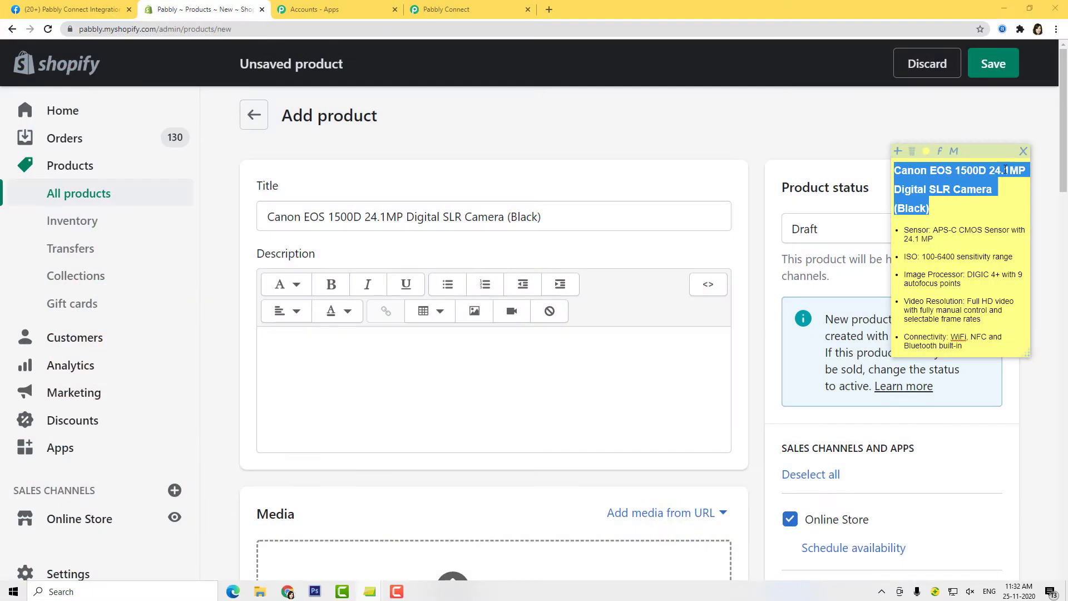
pyautogui.moveTo(972, 348); pyautogui.dragTo(899, 235)
pyautogui.hotkey('ctrl', 'c')
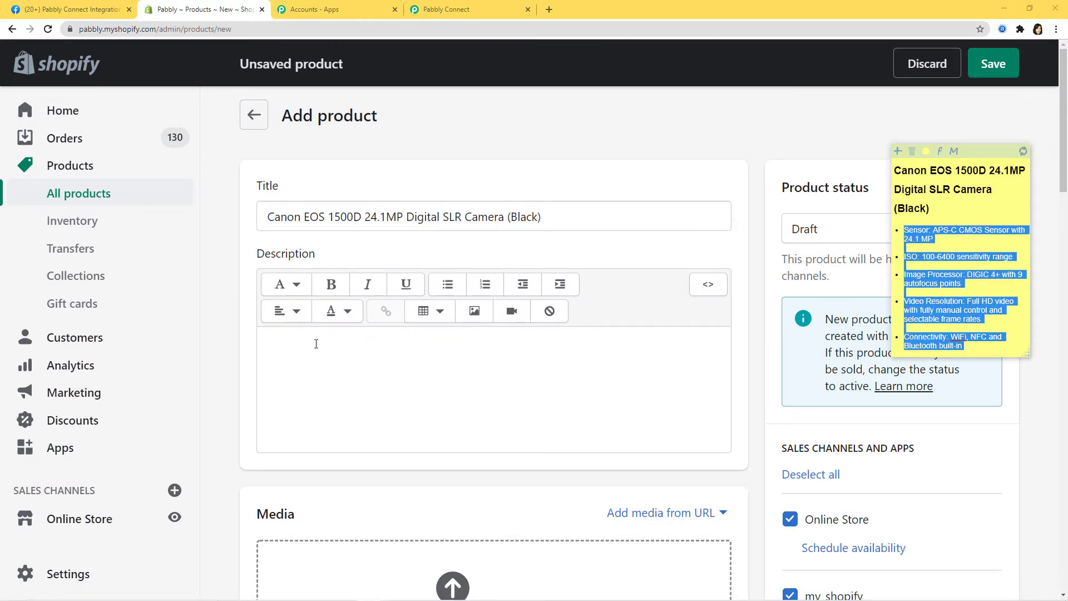
pyautogui.click(382, 355)
pyautogui.hotkey('ctrl', 'v')
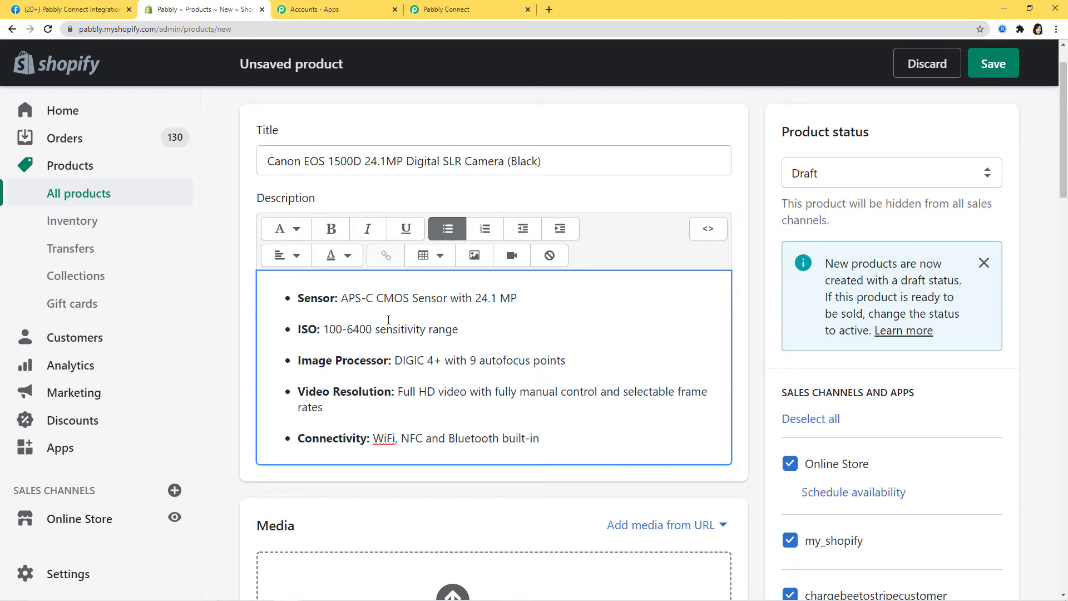
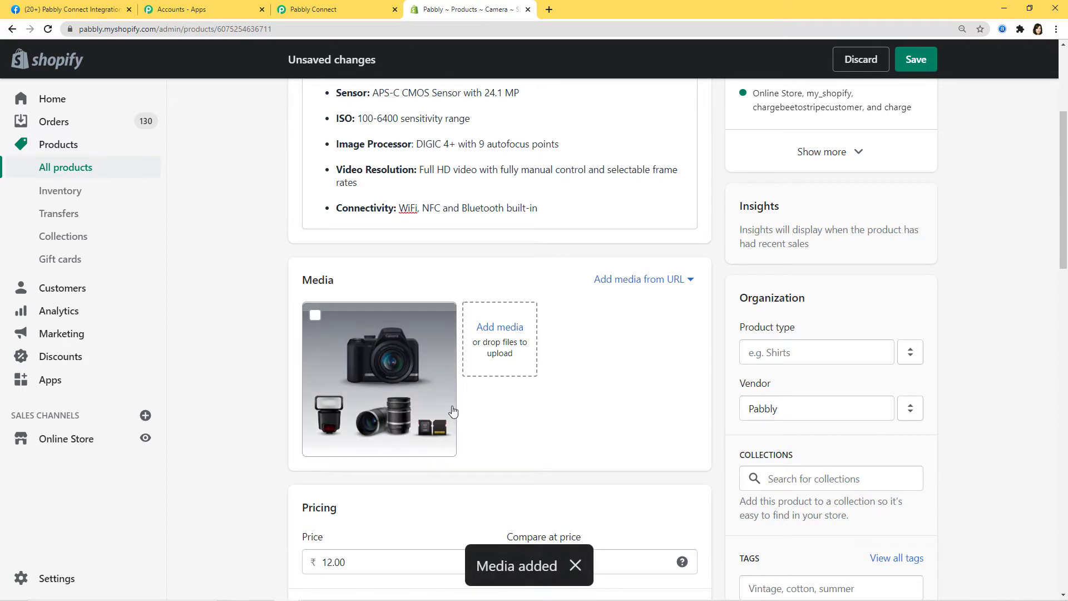
# - Change the camera product's price to 30,000 and its available quantity to 10
pyautogui.scroll(-3, 526, 396)
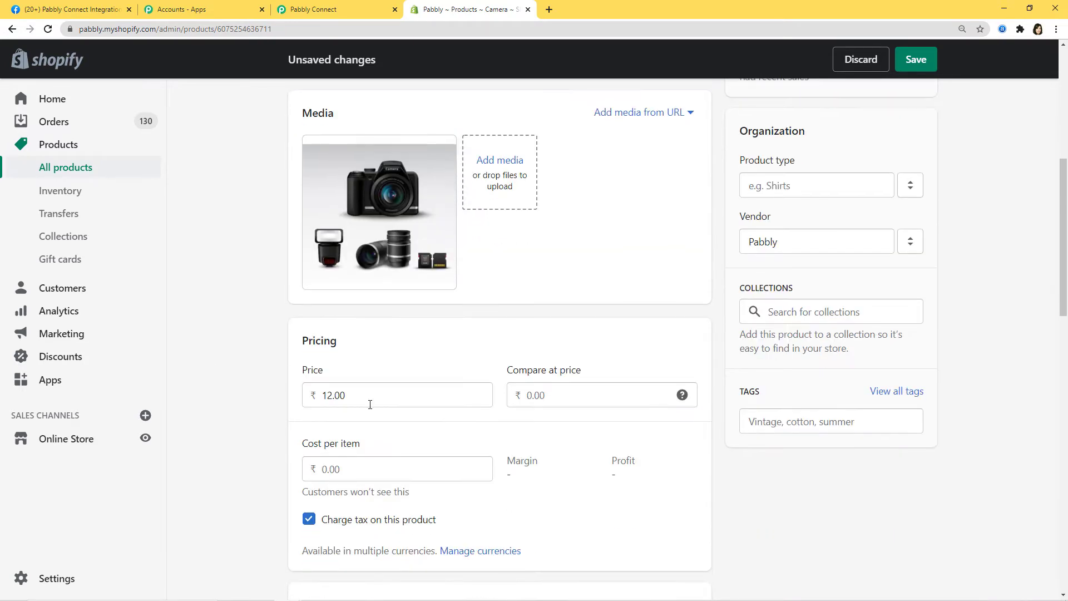
pyautogui.moveTo(361, 396); pyautogui.dragTo(269, 413)
pyautogui.press('BackSpace')
pyautogui.write('30000')
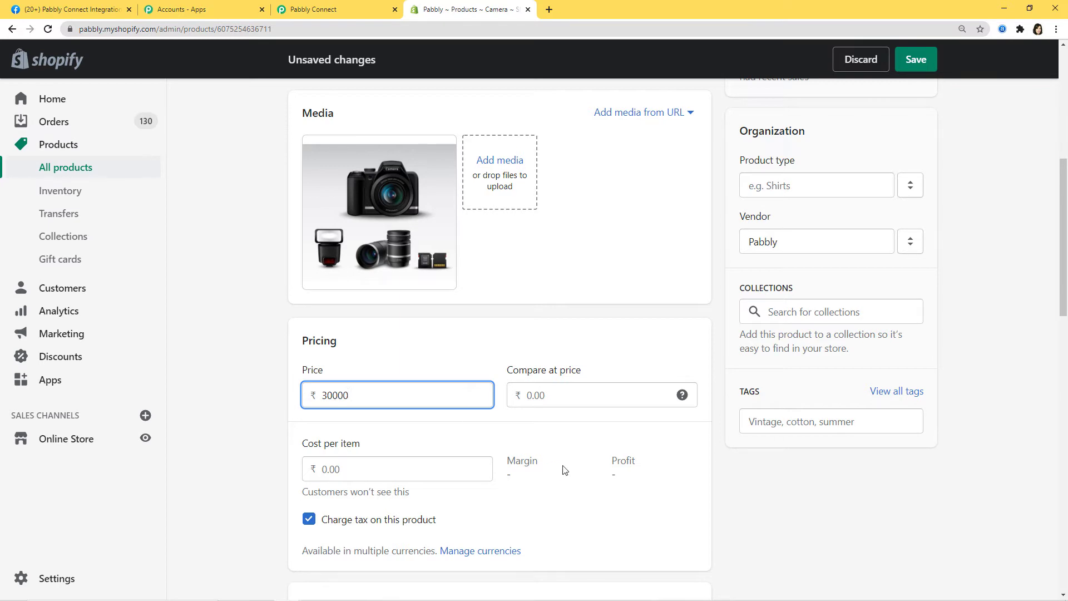
pyautogui.scroll(-7, 556, 467)
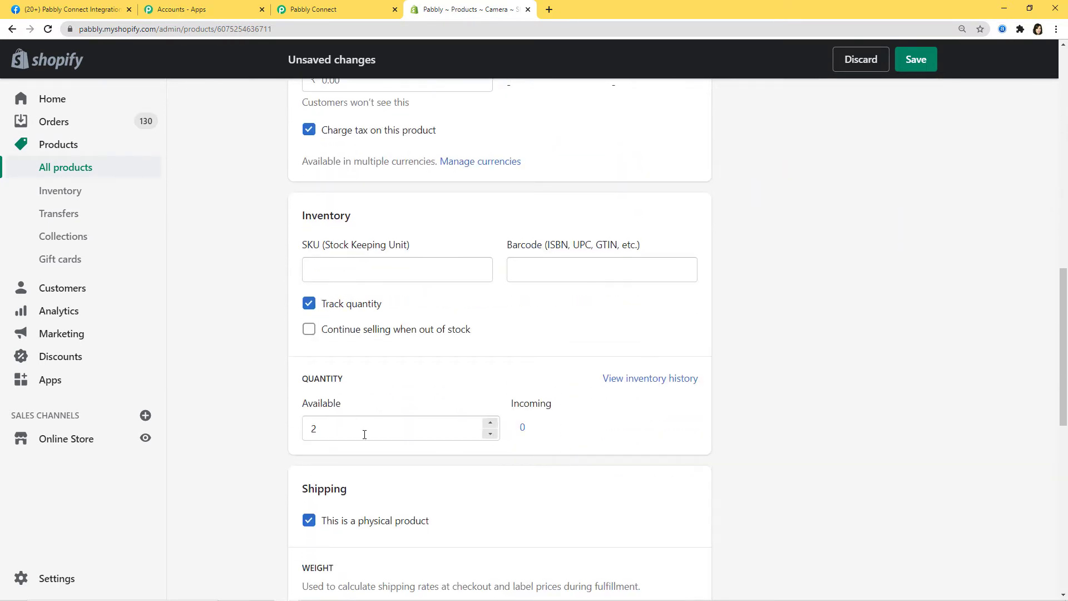
pyautogui.click(347, 430)
pyautogui.press('BackSpace')
pyautogui.write('0')
pyautogui.click(575, 450)
# - Switch the product status from Draft to Active and save the product
pyautogui.scroll(-6, 575, 308)
pyautogui.scroll(-4, 473, 315)
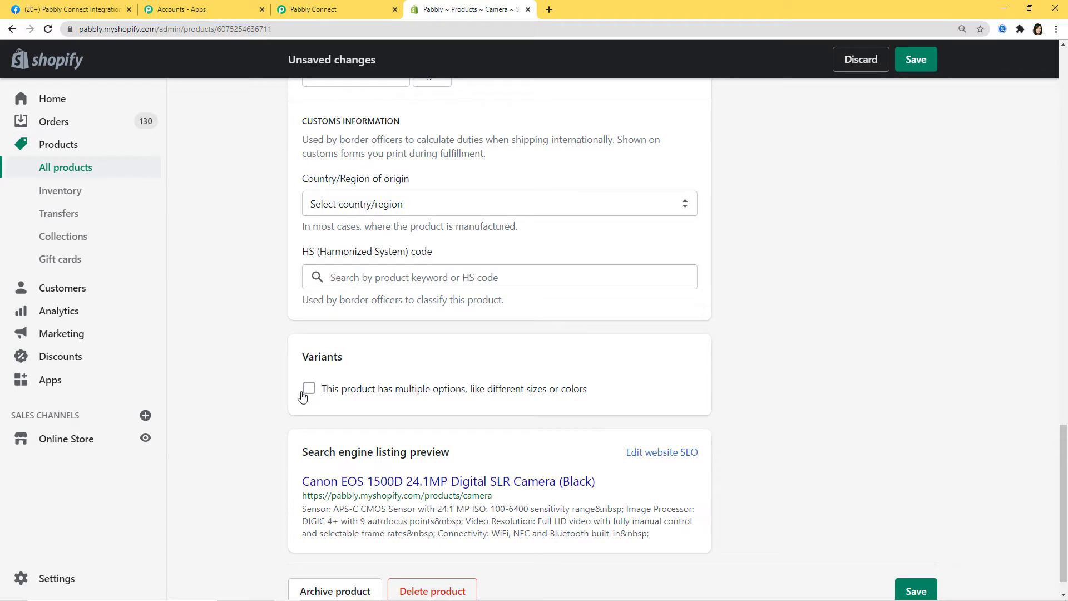
pyautogui.scroll(13, 852, 356)
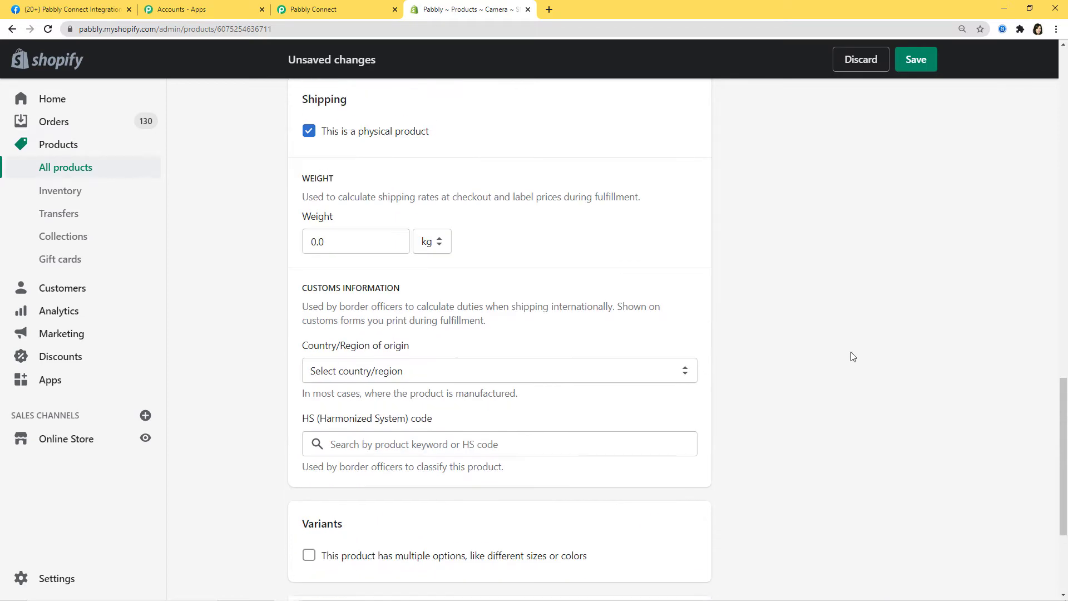
pyautogui.scroll(10, 852, 357)
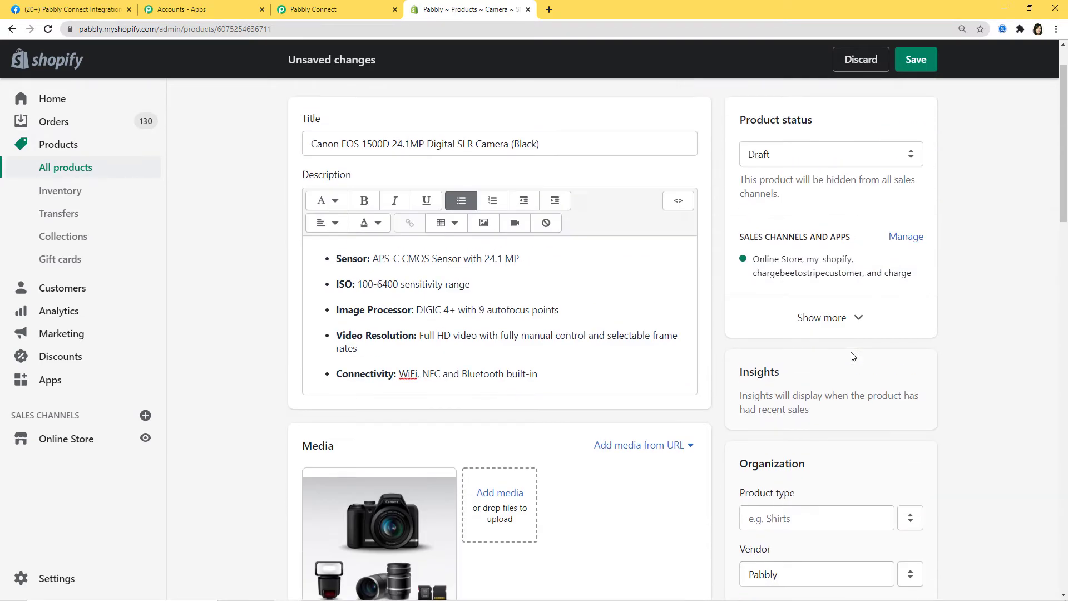
pyautogui.click(862, 217)
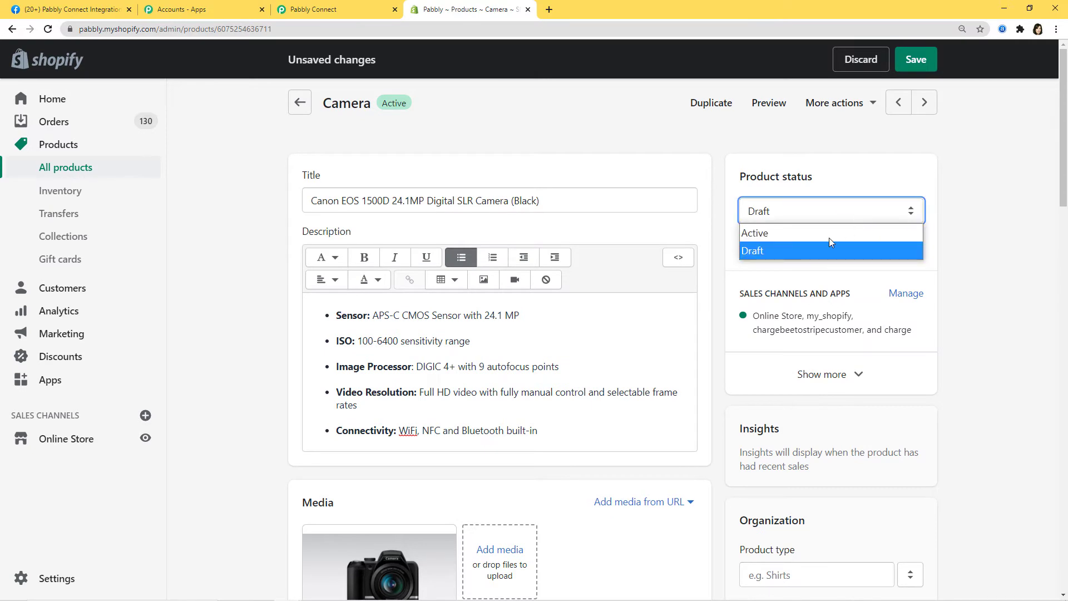
pyautogui.click(787, 234)
pyautogui.click(915, 63)
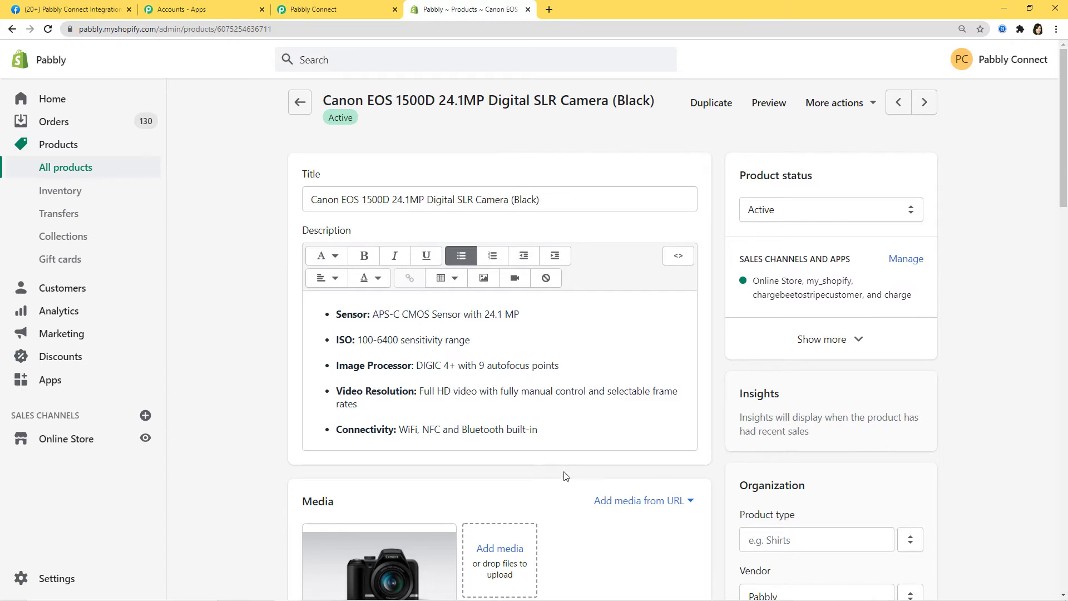
pyautogui.scroll(-4, 626, 315)
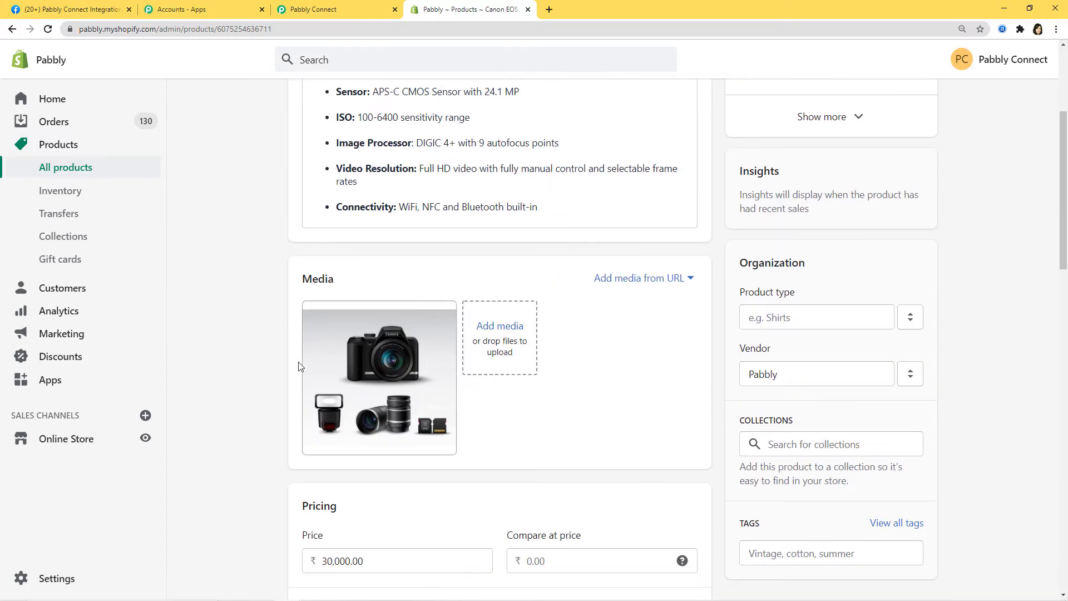
pyautogui.scroll(3, 670, 419)
pyautogui.scroll(1, 670, 420)
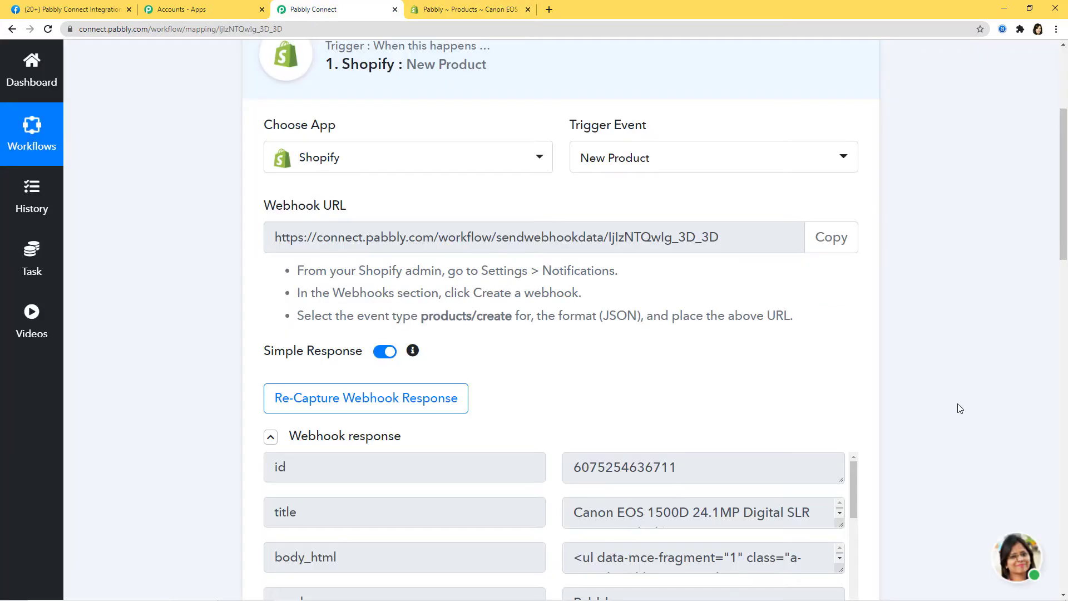
pyautogui.scroll(-3, 957, 402)
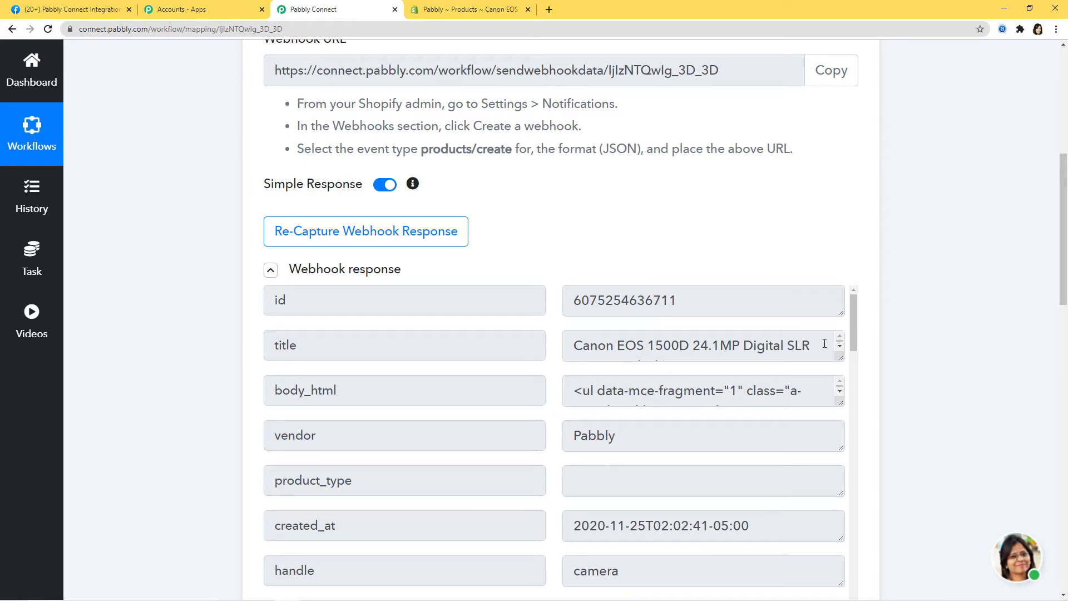
# - Check the captured response's 30000.00 price, then save the trigger and dismiss the confirmation
pyautogui.scroll(-3, 601, 393)
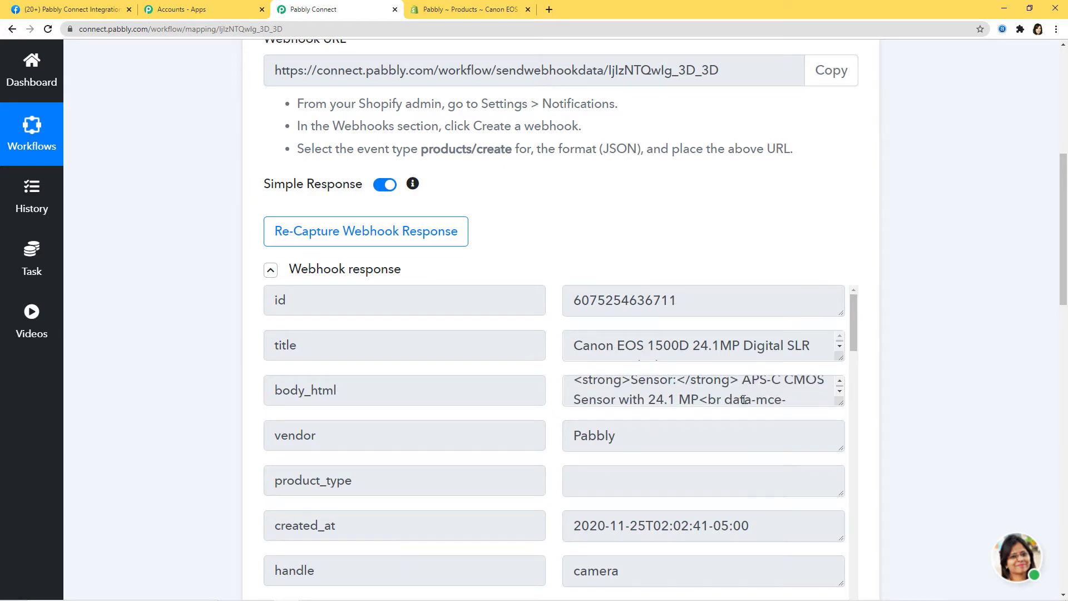
pyautogui.scroll(-7, 708, 402)
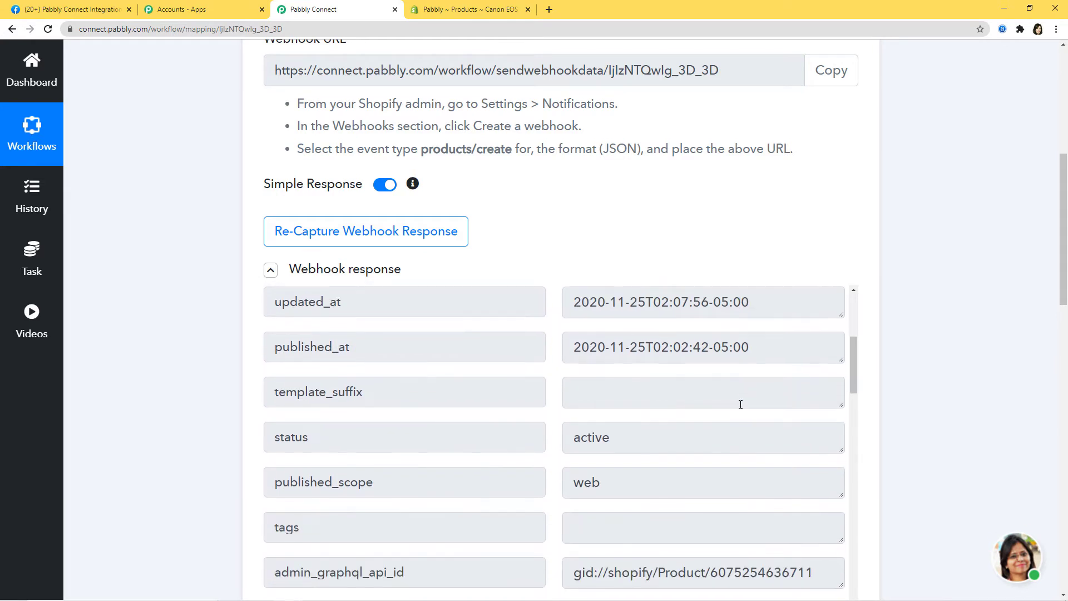
pyautogui.scroll(-3, 740, 405)
pyautogui.scroll(-6, 653, 505)
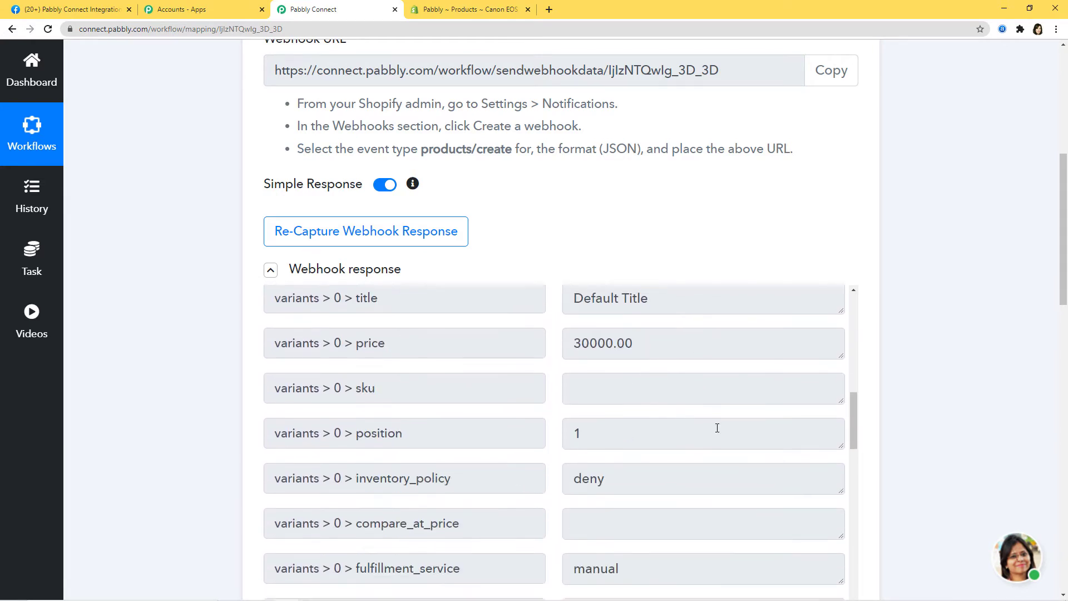
pyautogui.scroll(-3, 965, 382)
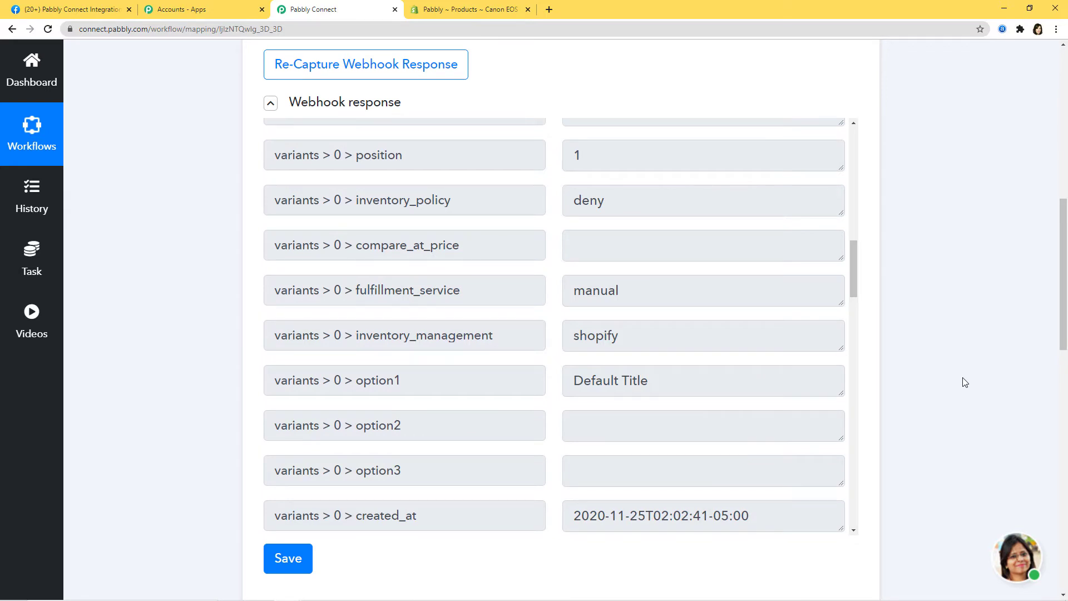
pyautogui.click(288, 558)
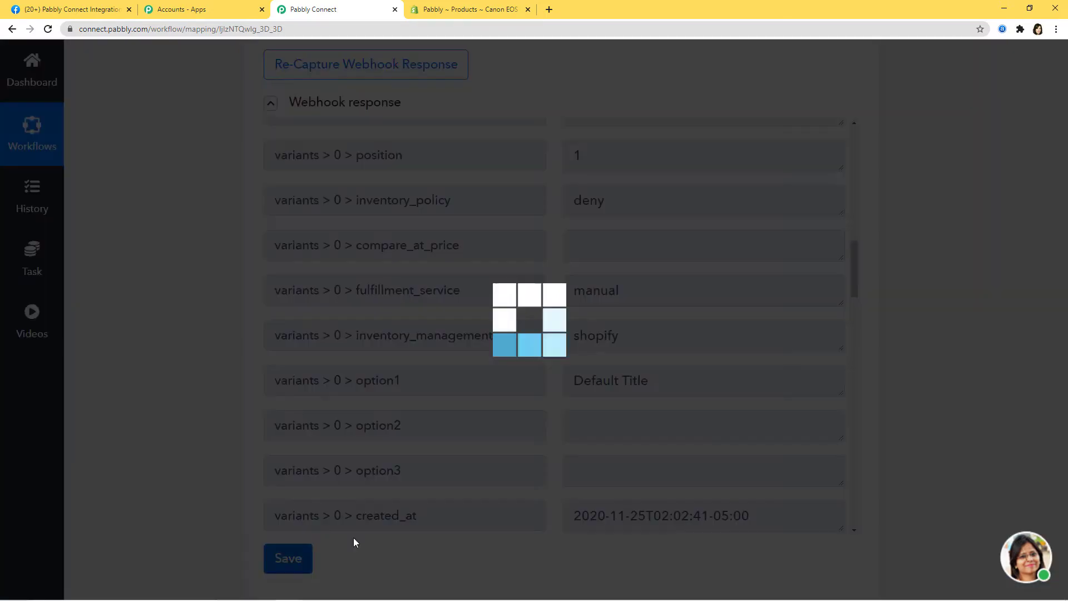
pyautogui.click(532, 417)
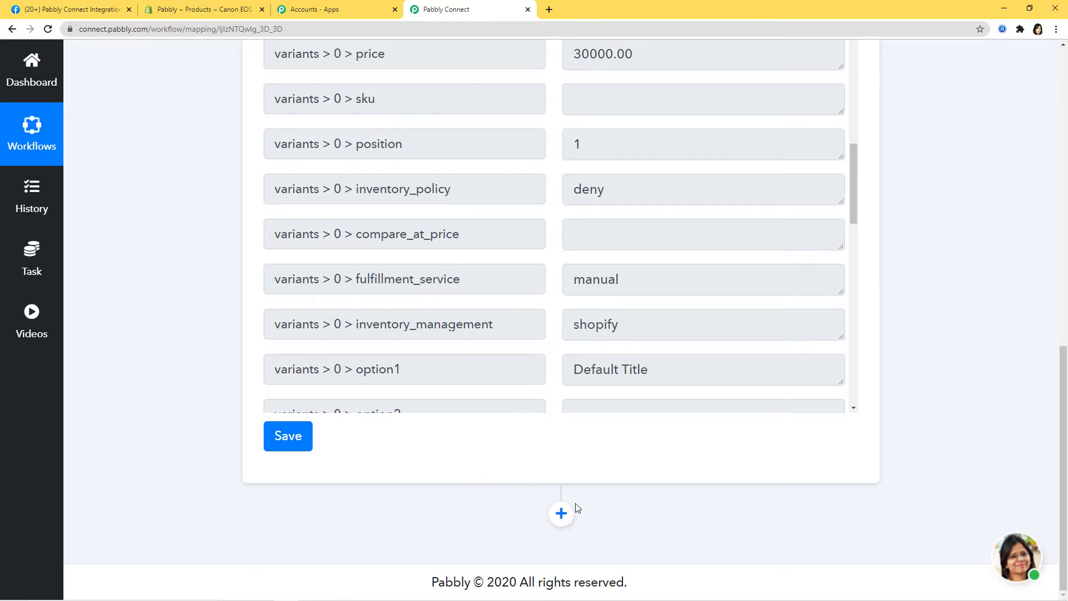
# - Add a Facebook Pages action step using the Create Page Photo event
pyautogui.click(560, 517)
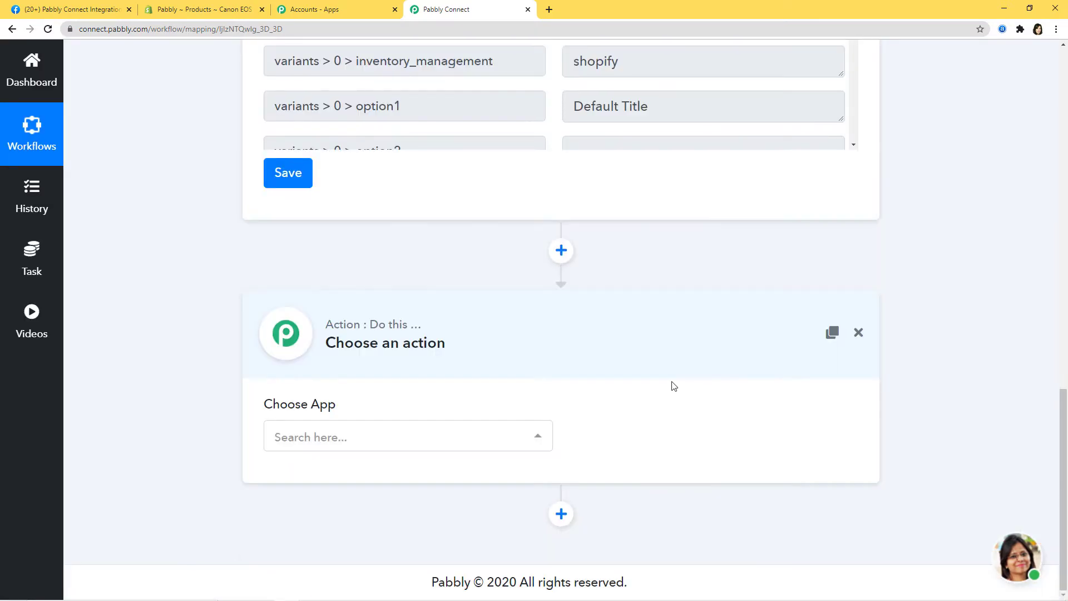
pyautogui.click(462, 436)
pyautogui.write('fac')
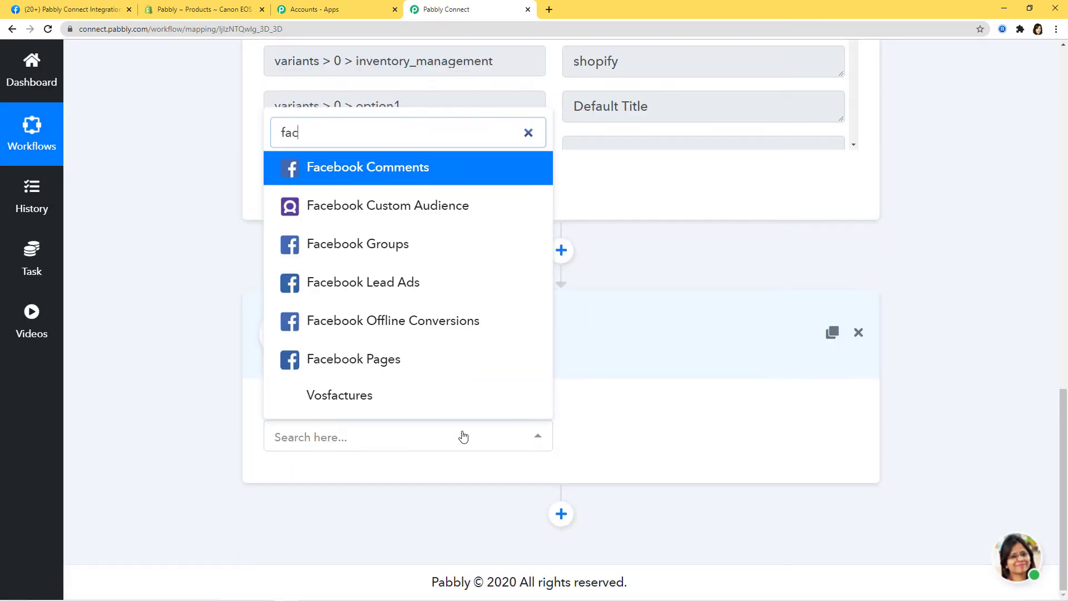
pyautogui.write('ebo')
pyautogui.click(400, 398)
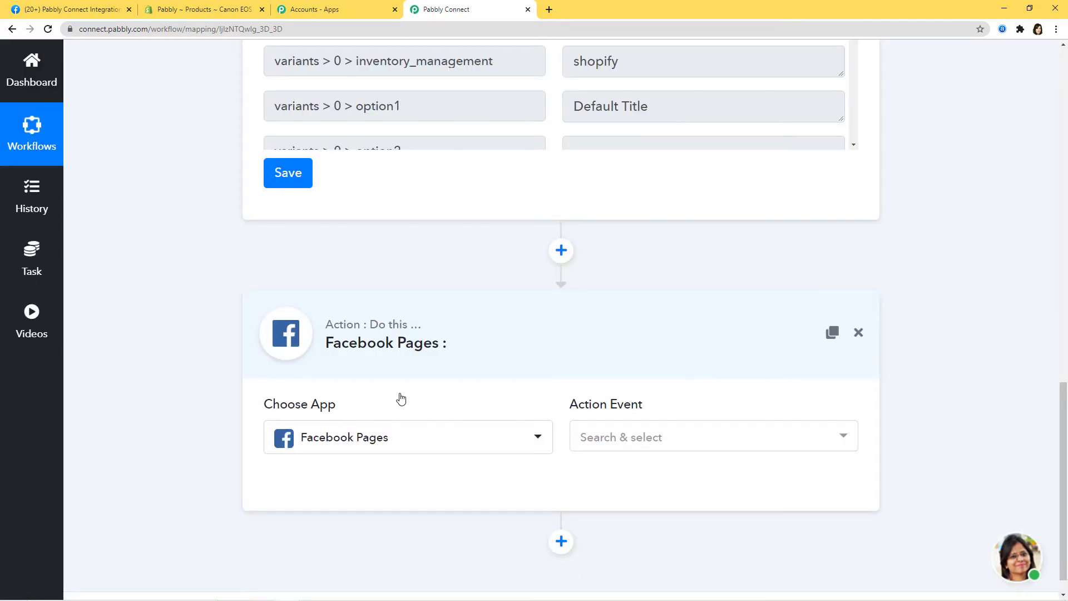
pyautogui.click(706, 438)
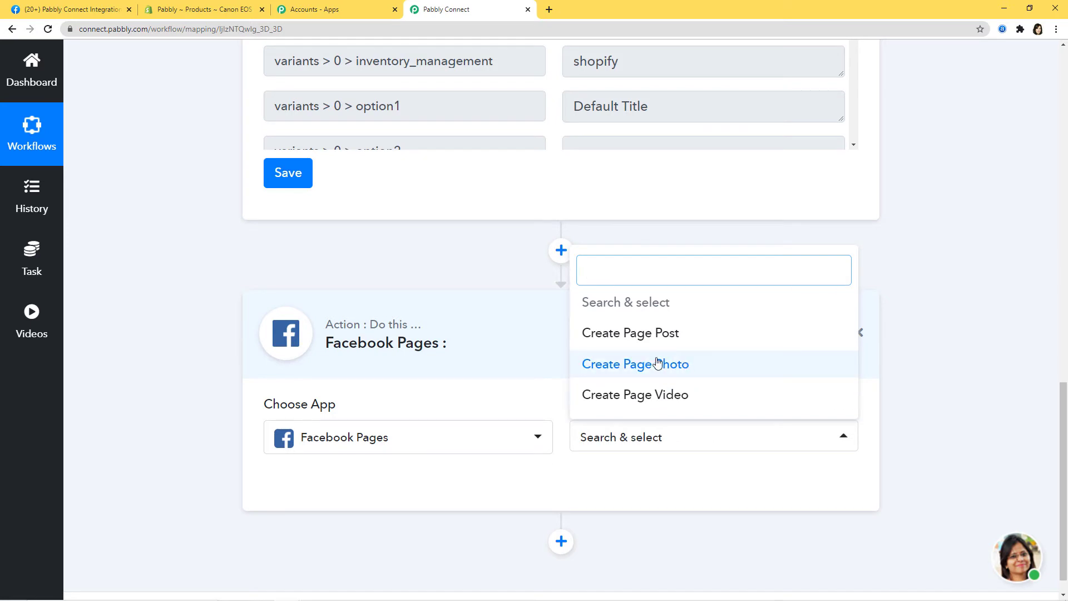
pyautogui.click(647, 369)
pyautogui.click(703, 440)
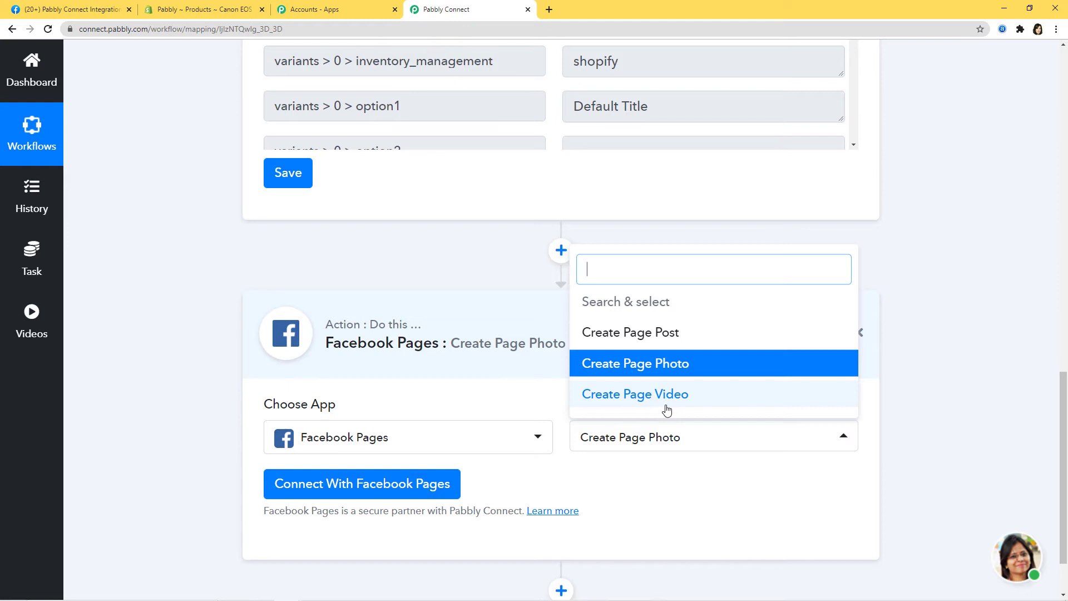
pyautogui.click(688, 492)
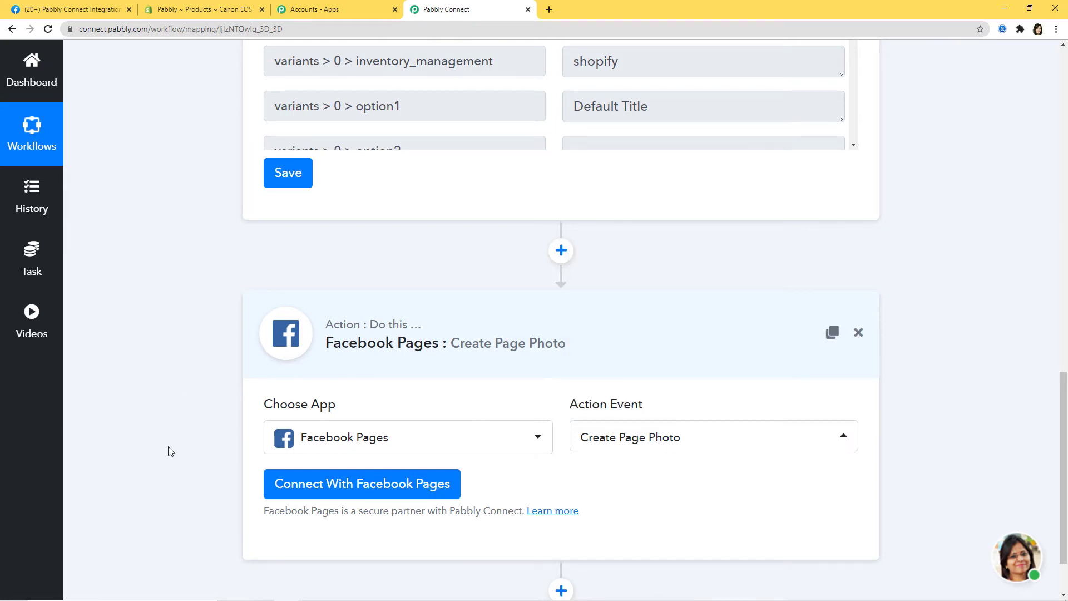
# - Authorize the Facebook Pages account with new credentials
pyautogui.click(350, 486)
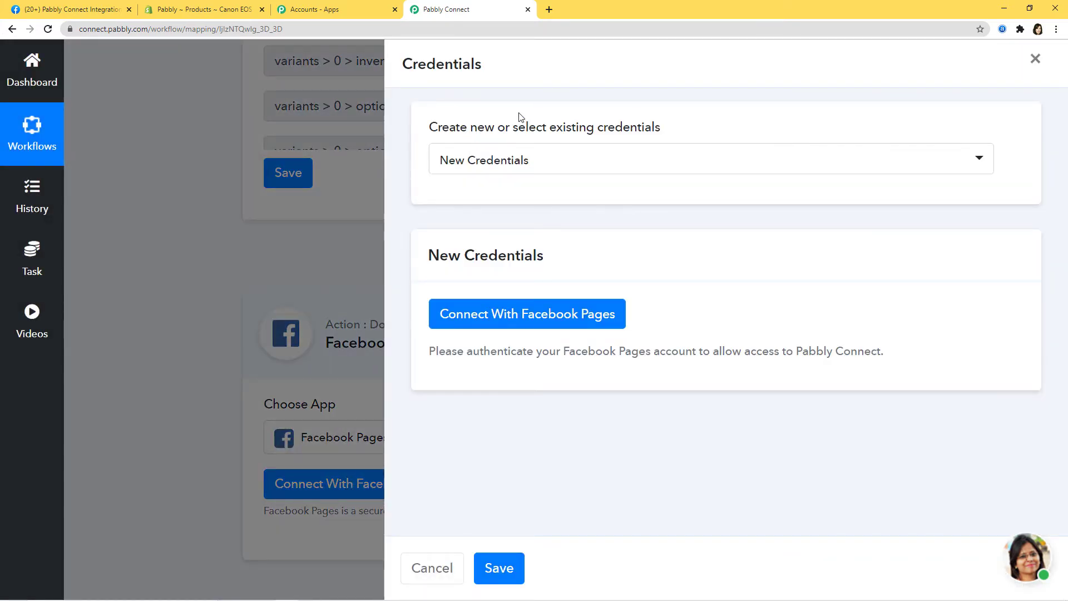
pyautogui.click(626, 165)
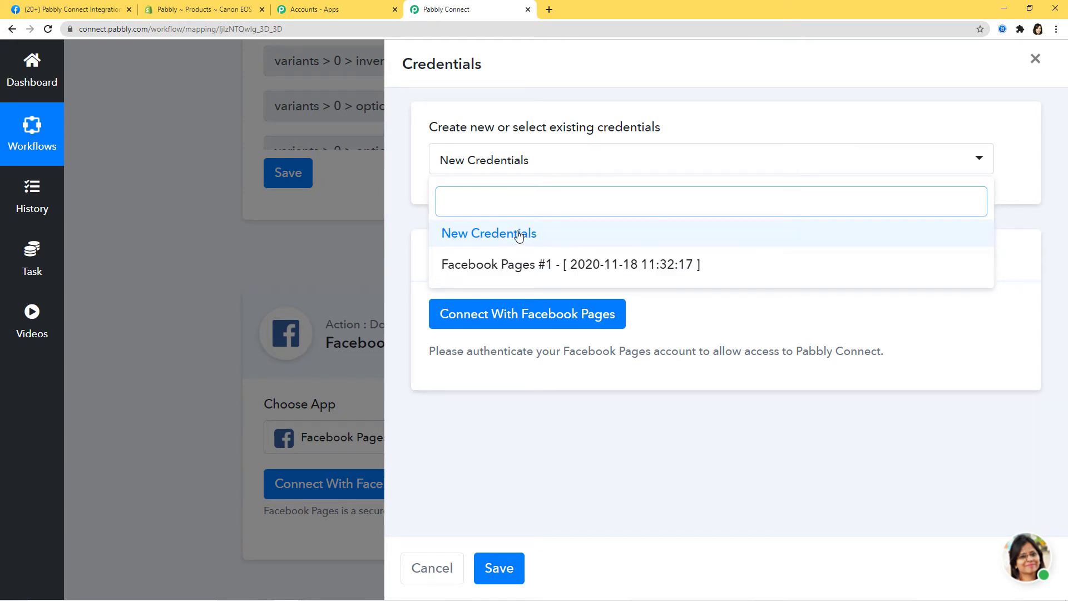
pyautogui.click(475, 234)
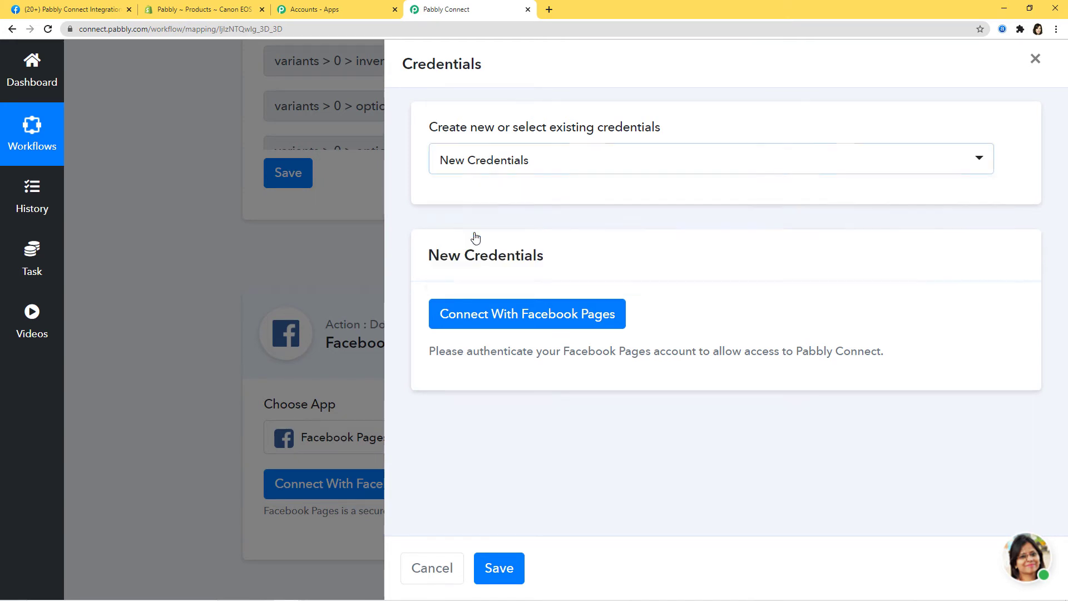
pyautogui.click(537, 322)
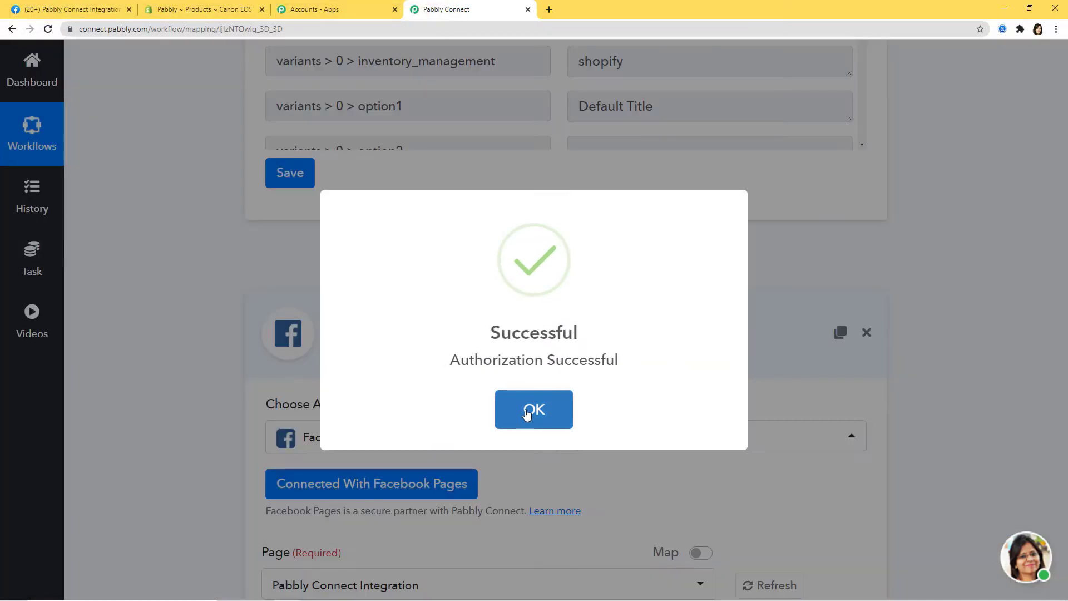
pyautogui.click(528, 412)
# - Expand the Shopify trigger's webhook response to review the captured product fields
pyautogui.scroll(-5, 732, 453)
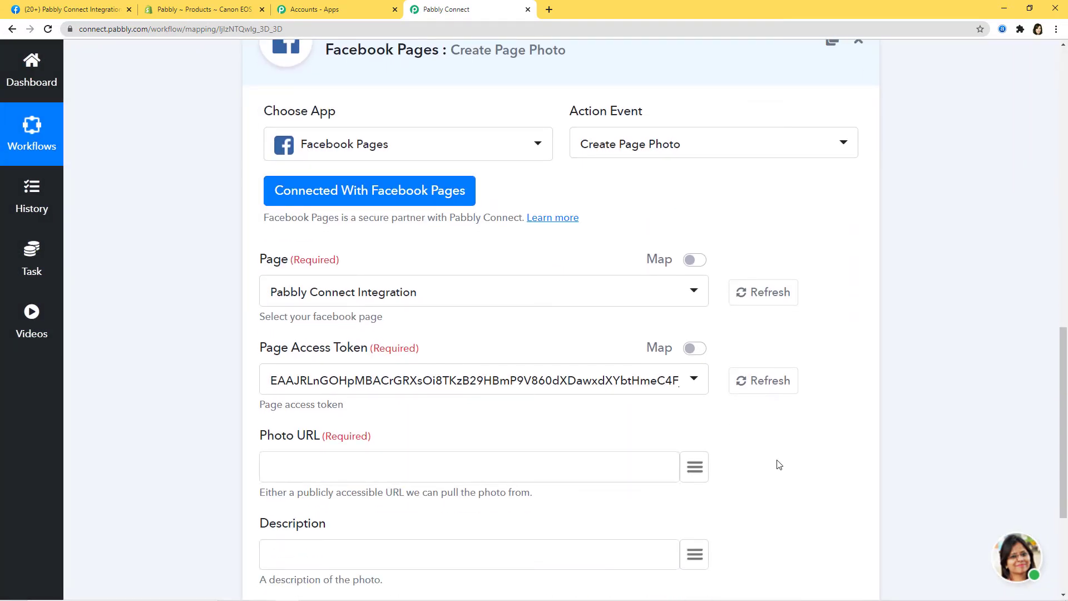
pyautogui.scroll(10, 923, 442)
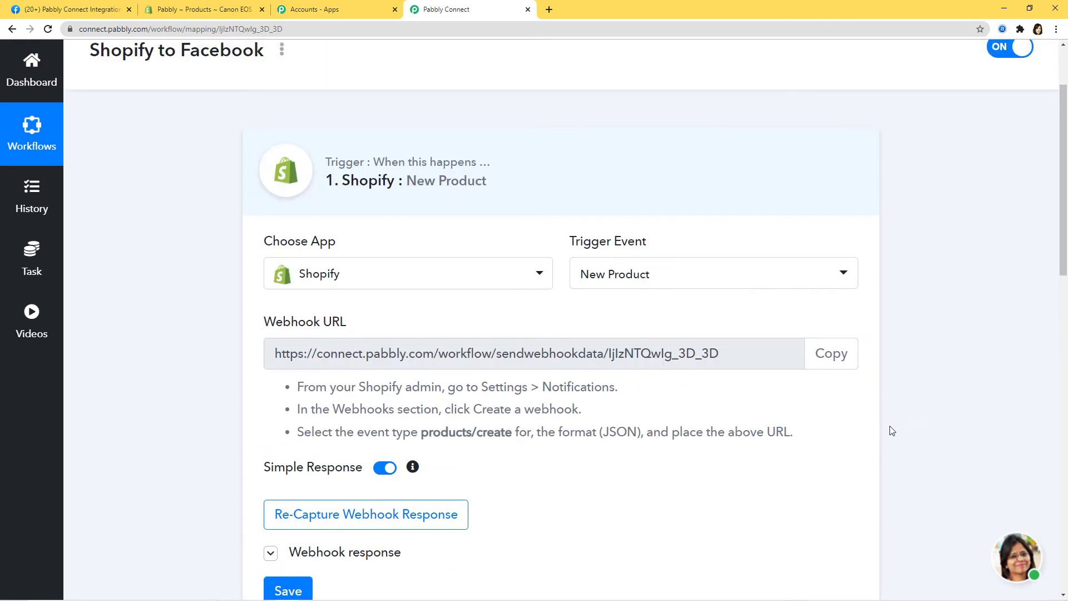
pyautogui.click(270, 563)
pyautogui.scroll(-3, 946, 461)
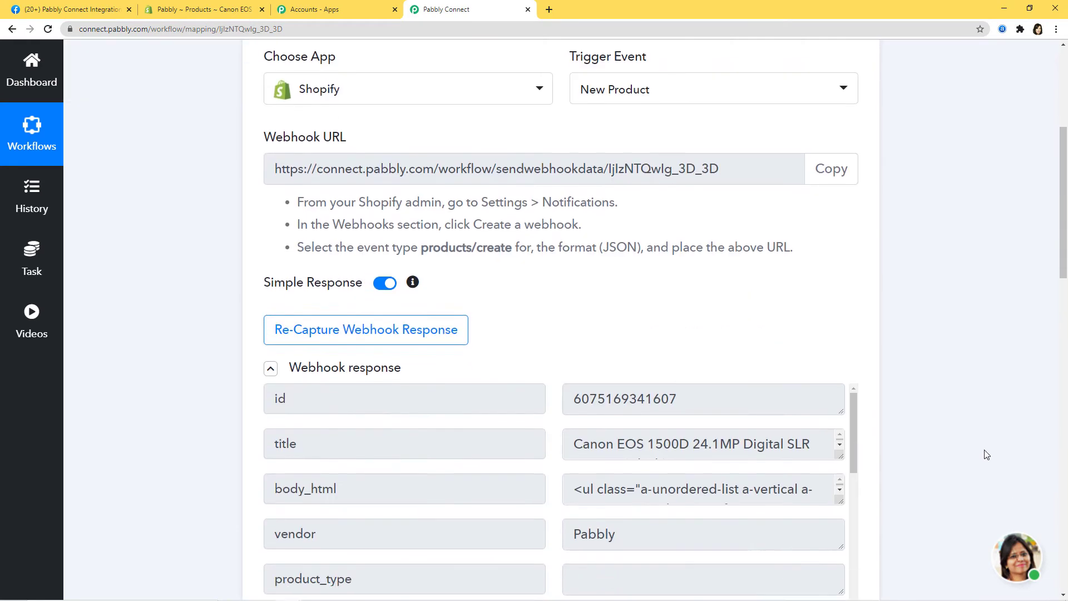
pyautogui.scroll(-15, 971, 445)
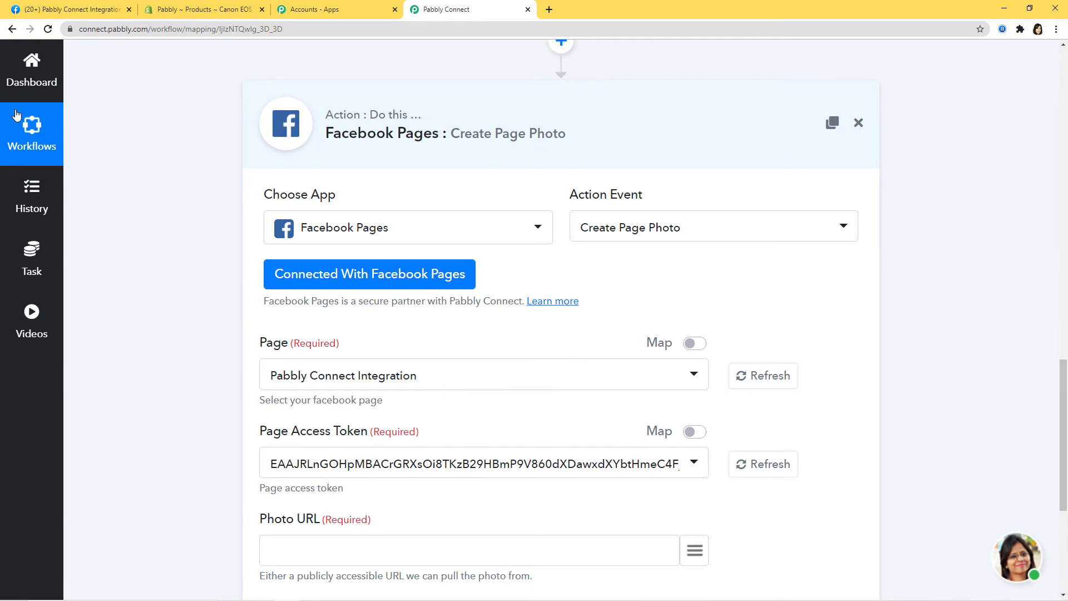
pyautogui.click(72, 9)
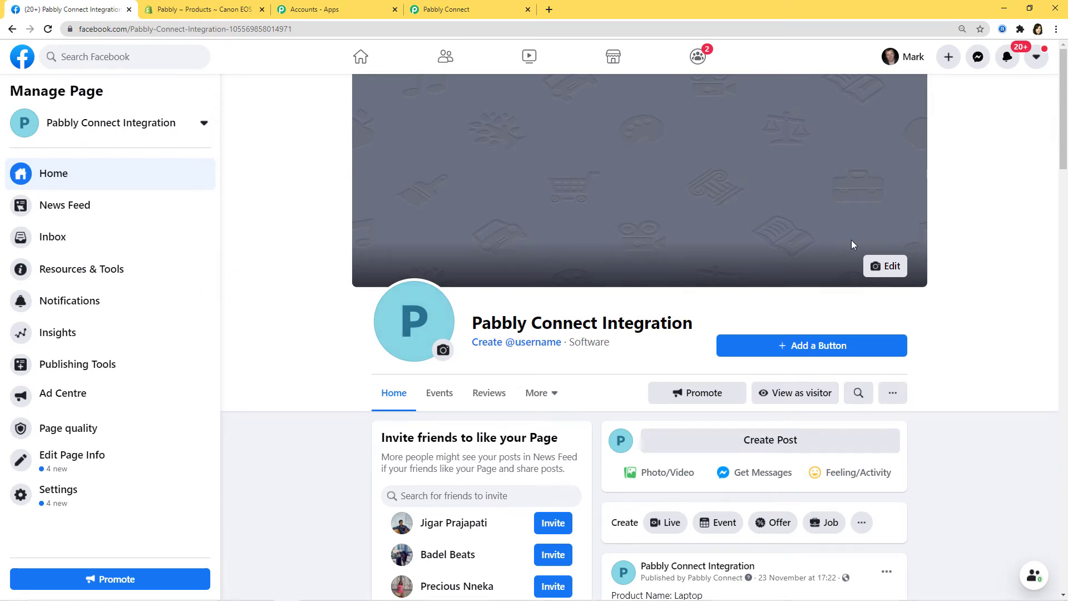
pyautogui.scroll(-3, 980, 289)
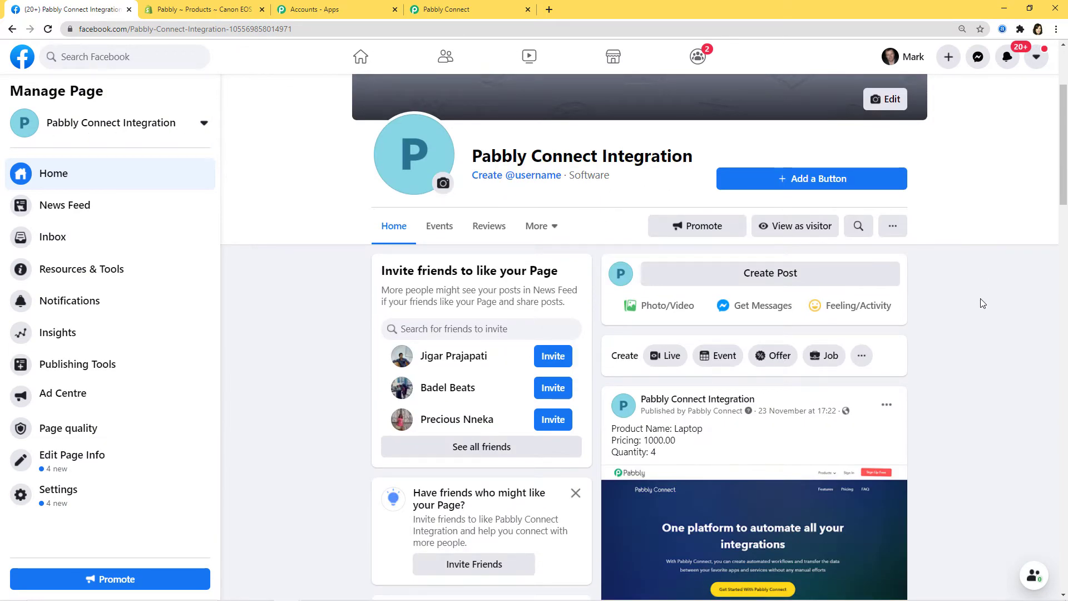
pyautogui.click(470, 11)
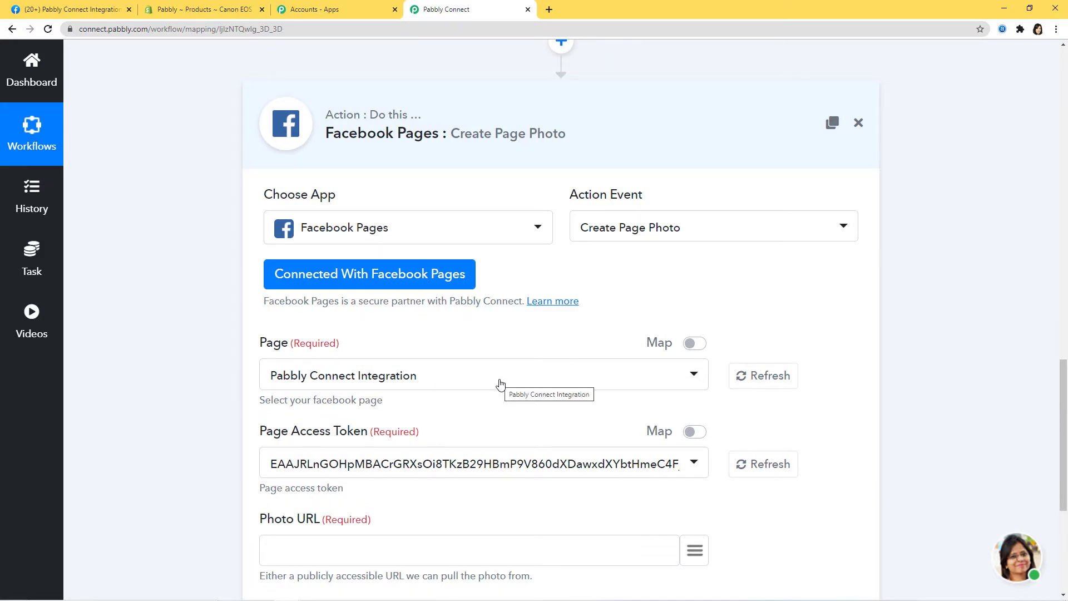
pyautogui.click(500, 384)
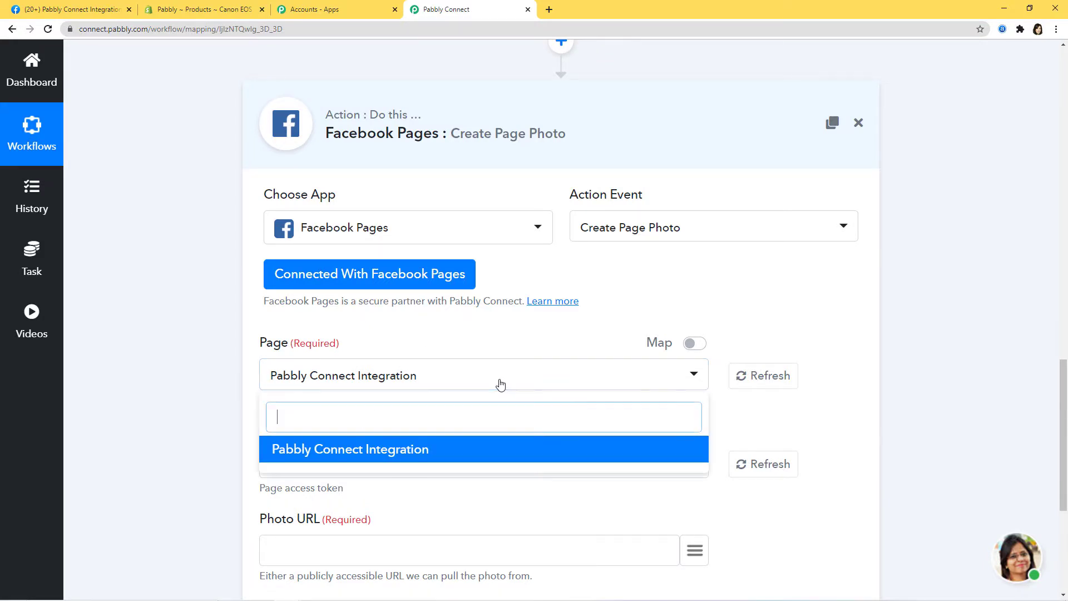
# - Close the Page list and inspect the full image source URL in the trigger's webhook response
pyautogui.click(838, 424)
pyautogui.scroll(-2, 761, 405)
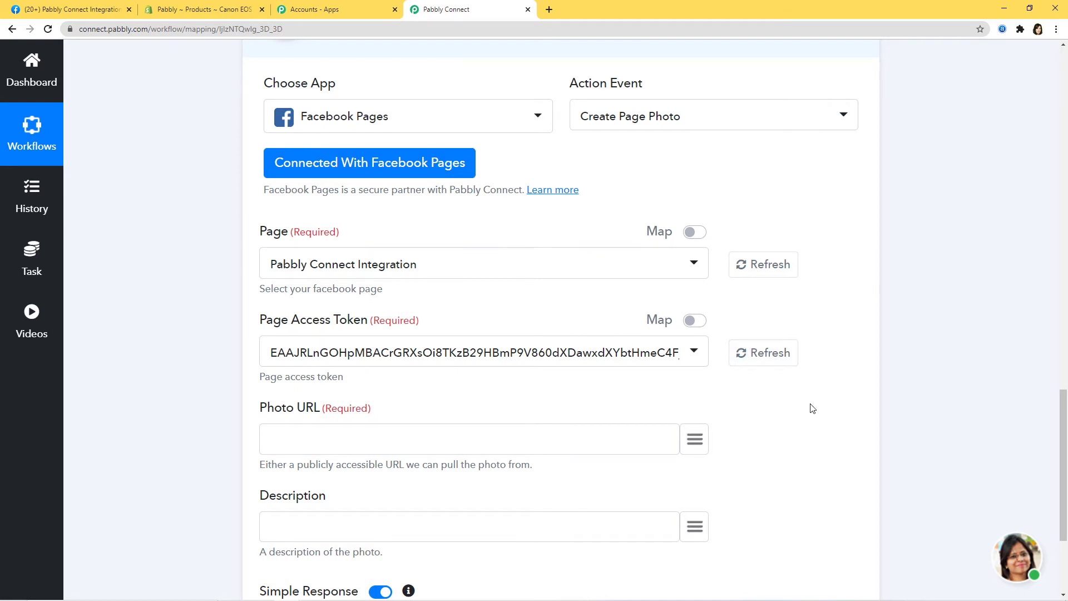
pyautogui.scroll(-2, 812, 409)
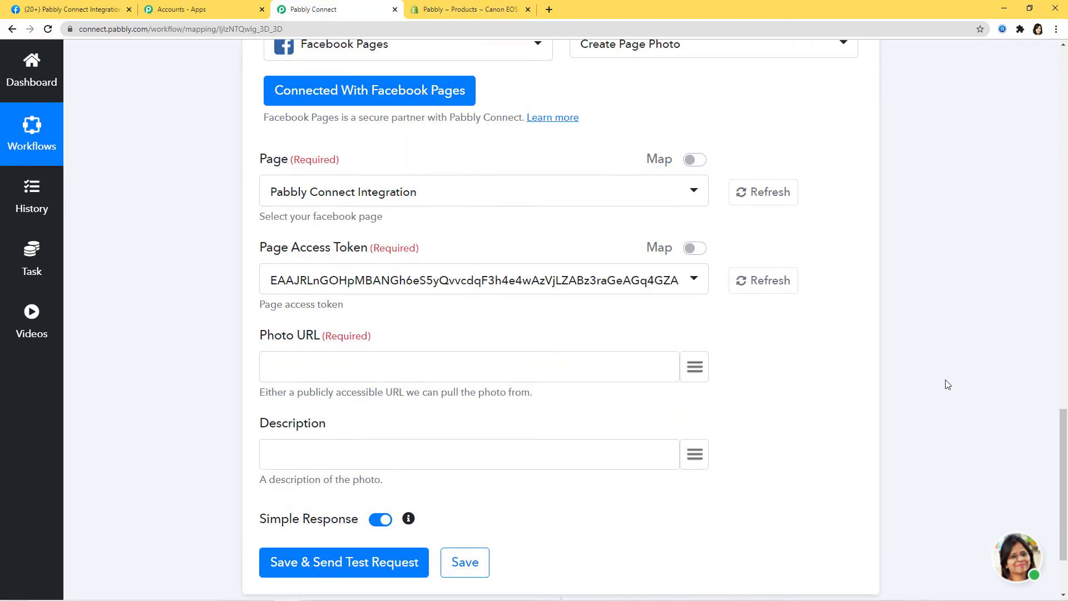
pyautogui.scroll(14, 947, 384)
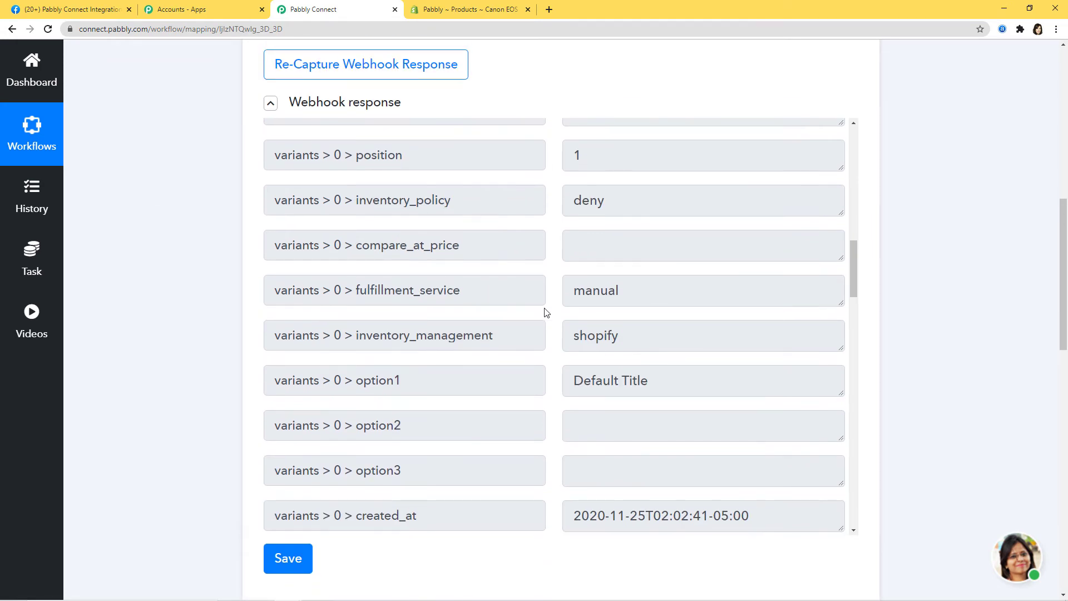
pyautogui.scroll(-15, 568, 310)
pyautogui.scroll(-14, 569, 310)
pyautogui.click(584, 466)
pyautogui.click(839, 461)
pyautogui.click(840, 461)
pyautogui.scroll(-8, 929, 397)
pyautogui.scroll(-7, 931, 397)
# - Map the image src into Photo URL and insert the product title into Description
pyautogui.click(694, 311)
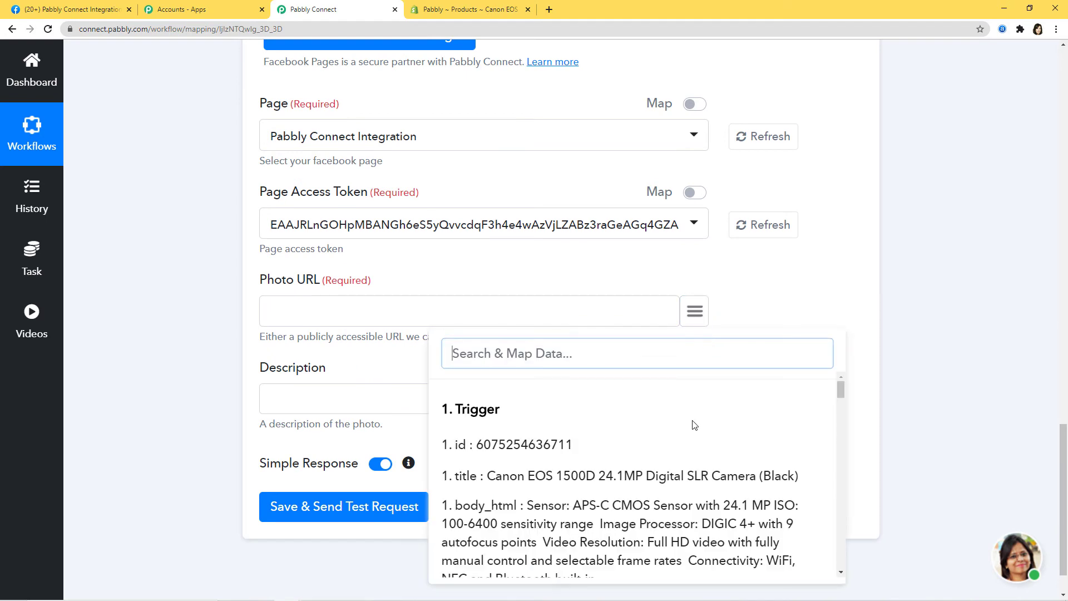
pyautogui.write('src')
pyautogui.click(645, 502)
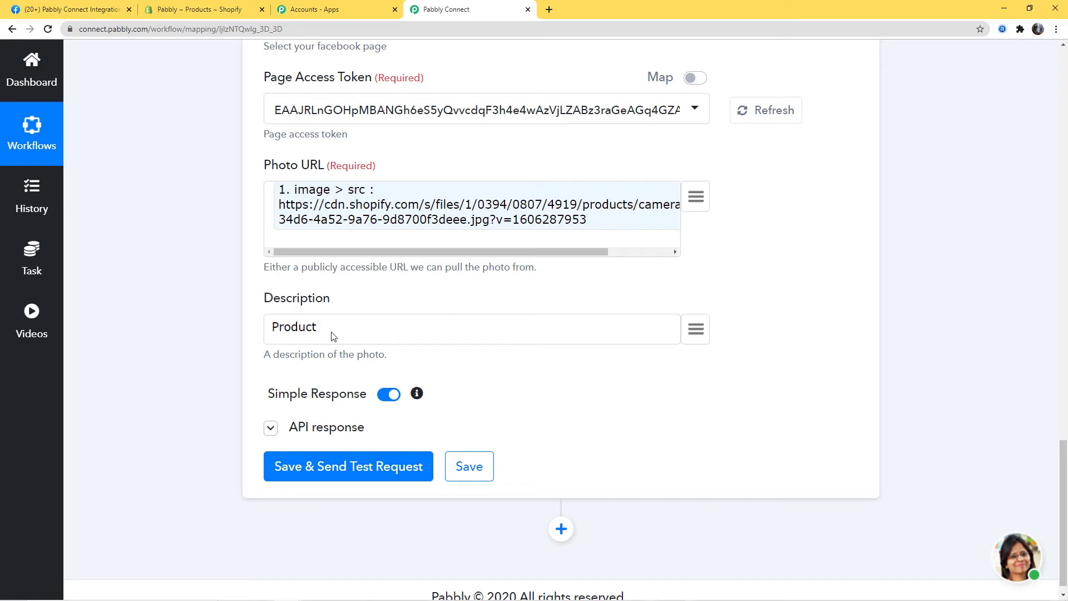
pyautogui.write('ame:')
pyautogui.click(695, 337)
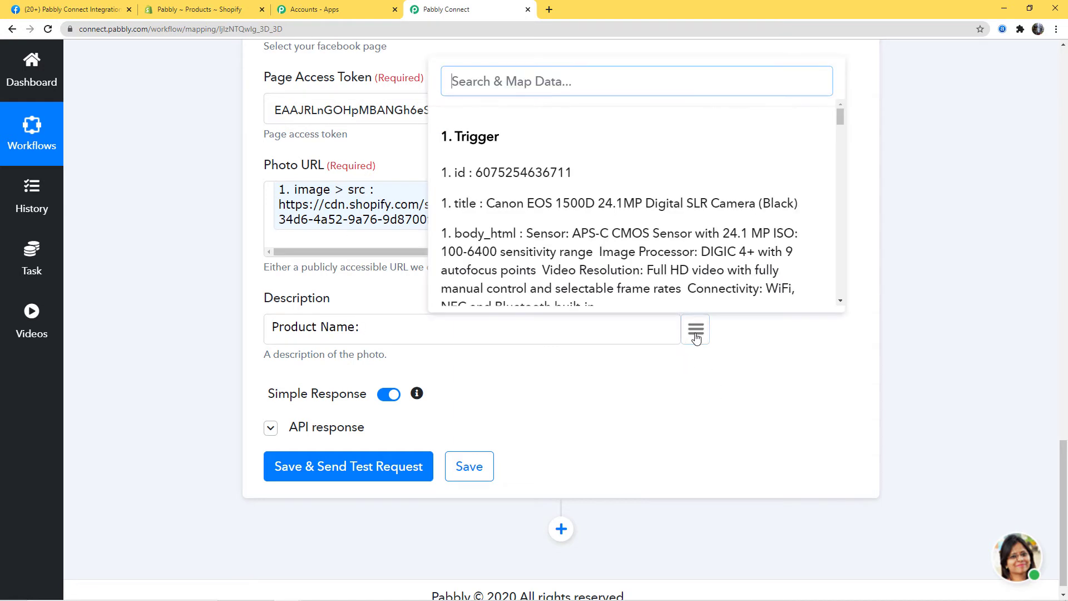
pyautogui.click(589, 214)
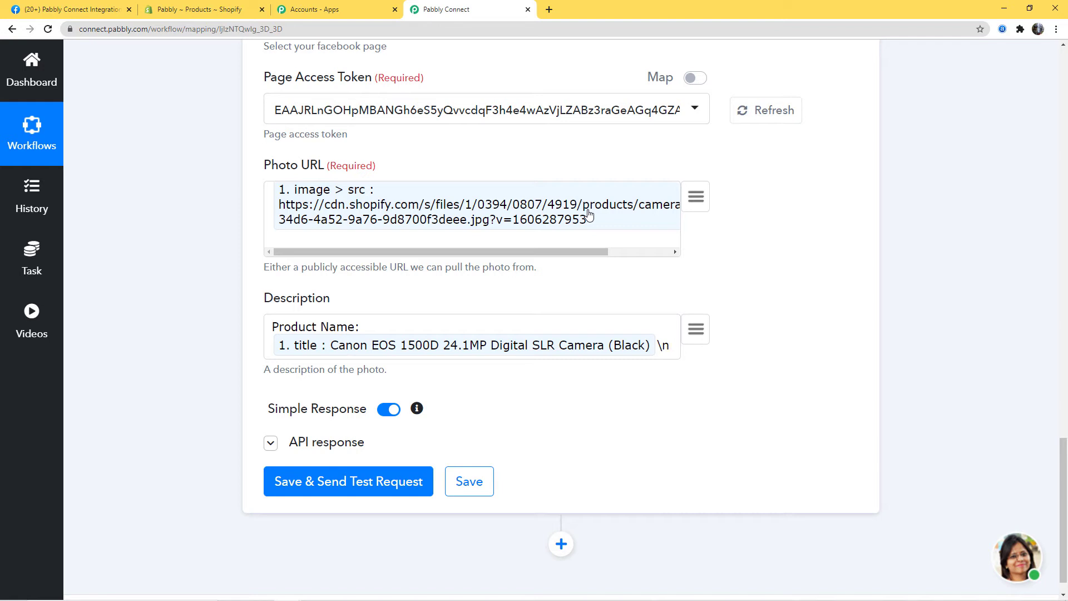
# - Add a price label with the mapped product price to the Description
pyautogui.write('Price:')
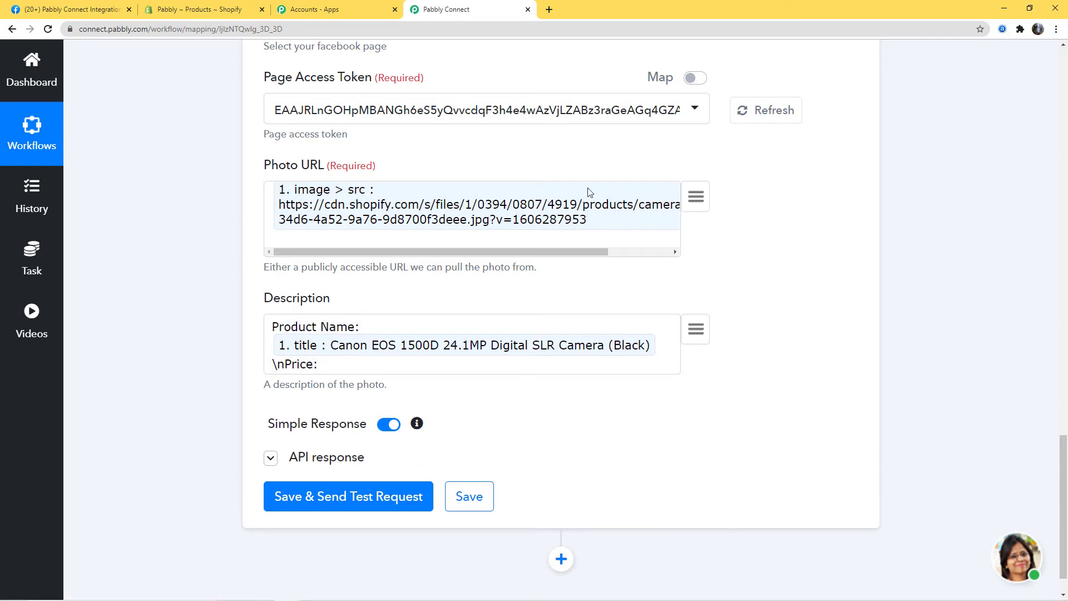
pyautogui.click(689, 339)
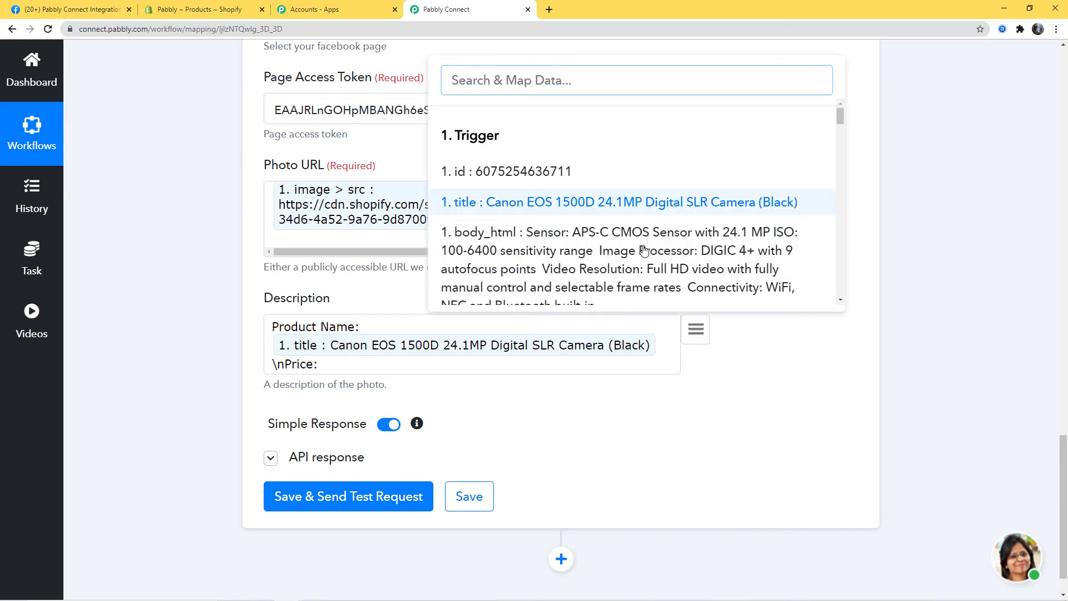
pyautogui.scroll(-3, 640, 223)
pyautogui.write('pri')
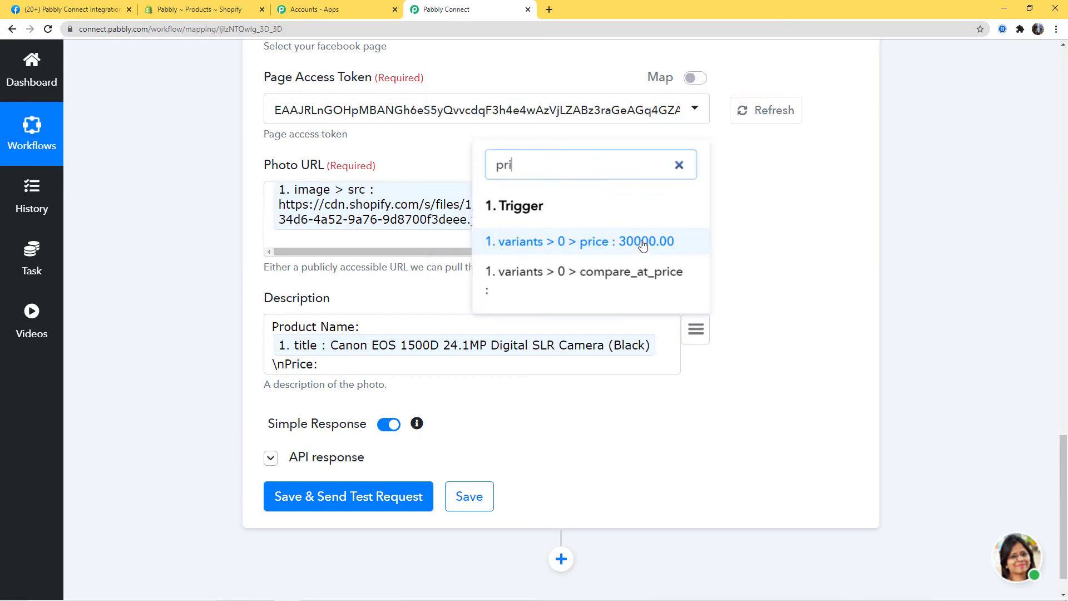
pyautogui.click(623, 243)
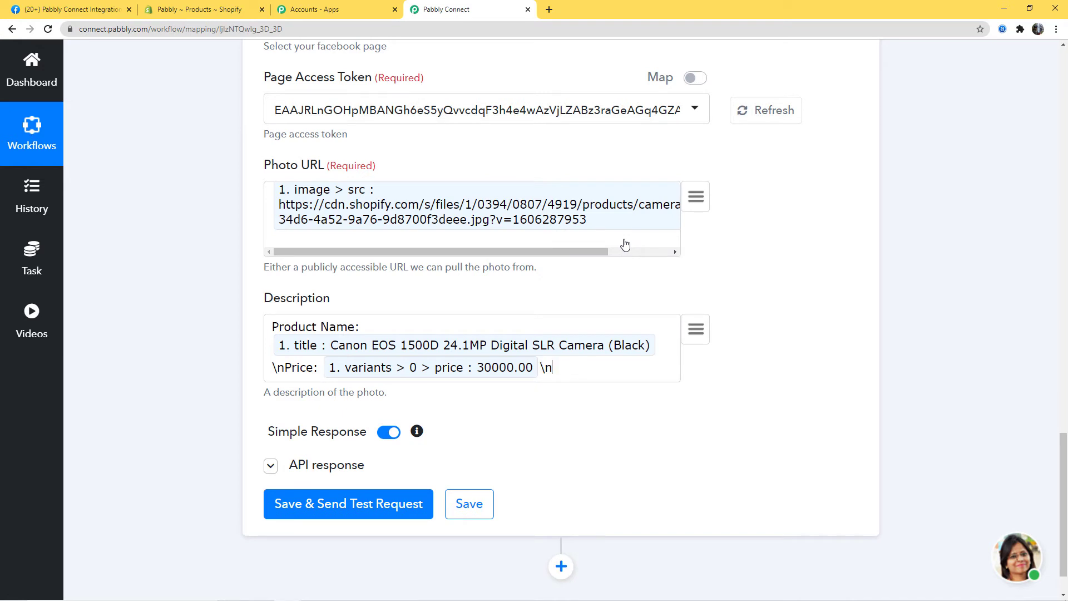
# - Add 'Quantity Available' with the mapped stock quantity and a Product Link label to Description
pyautogui.write('Quantity Available:')
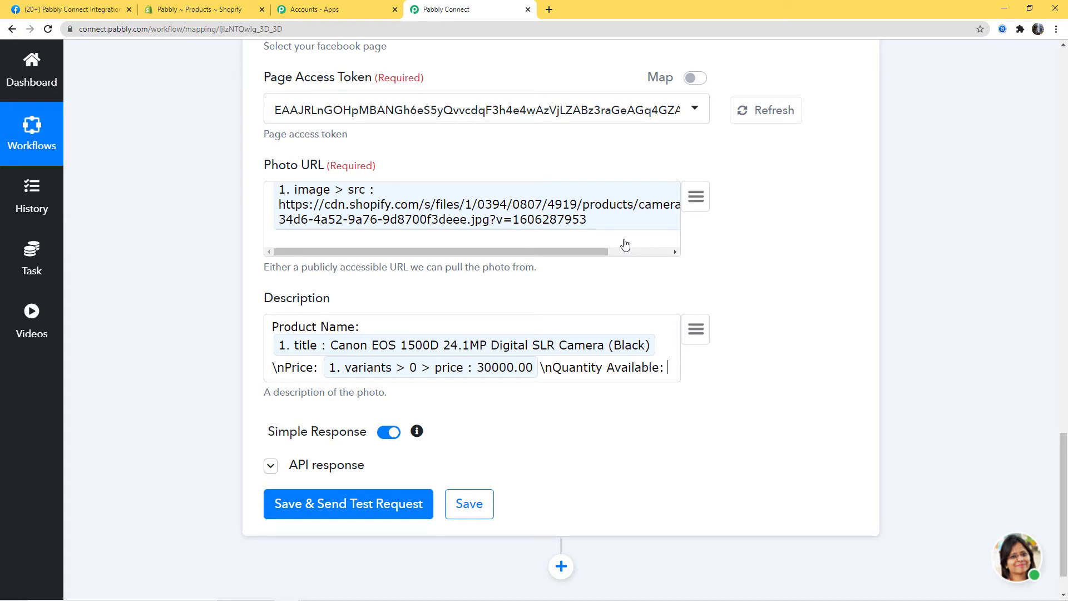
pyautogui.click(697, 332)
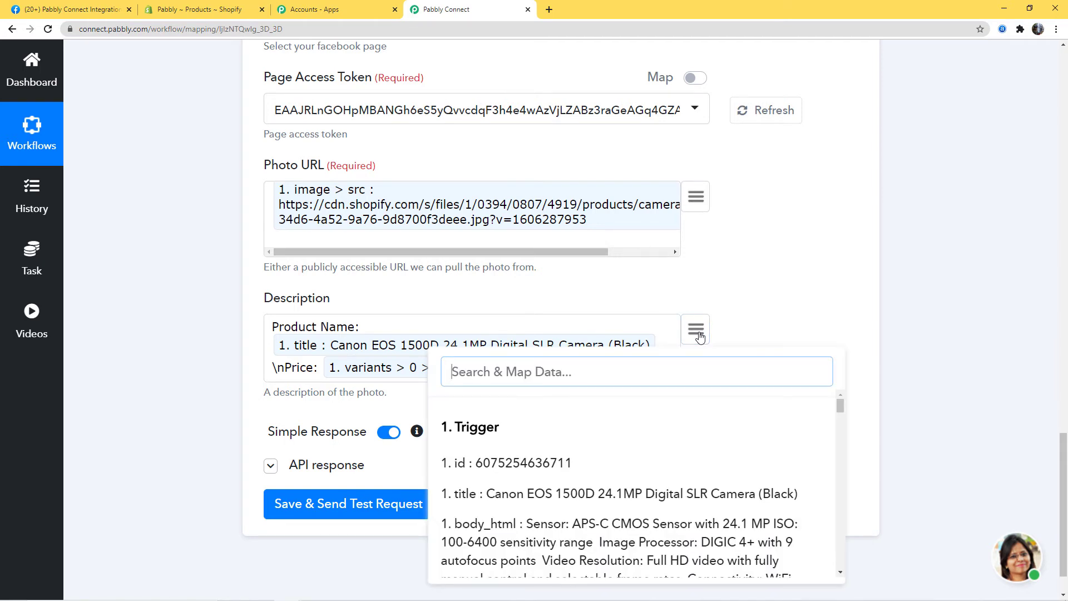
pyautogui.write('qua')
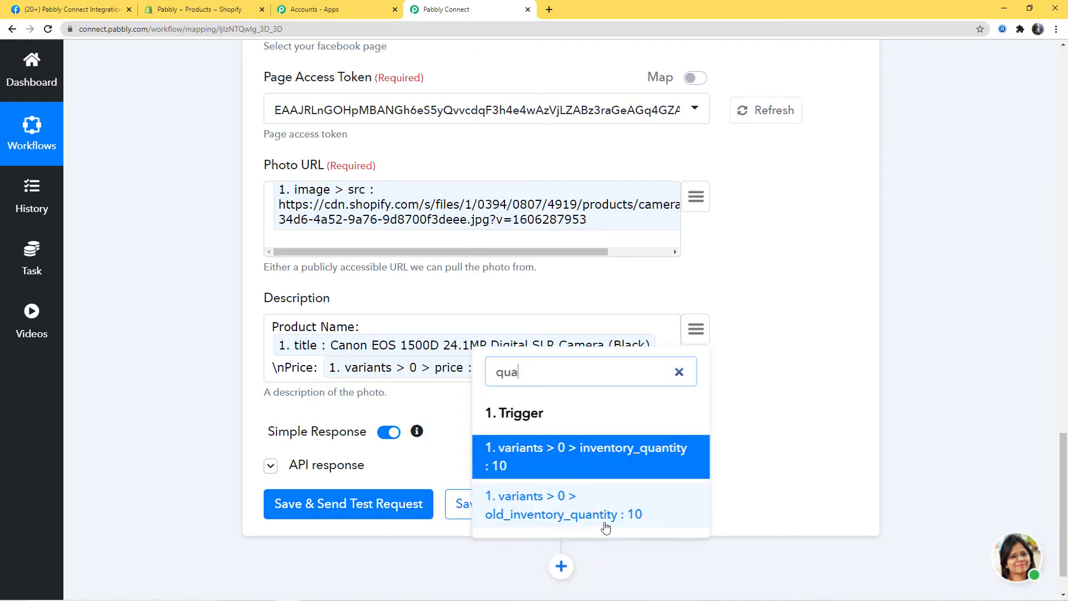
pyautogui.click(618, 512)
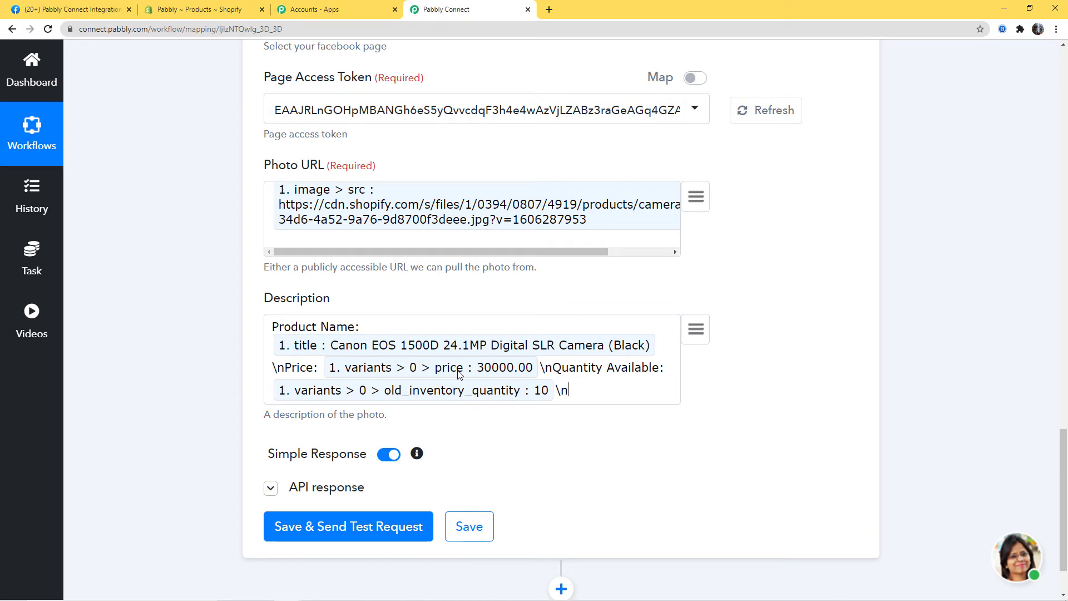
pyautogui.write('\\nProduct Link:')
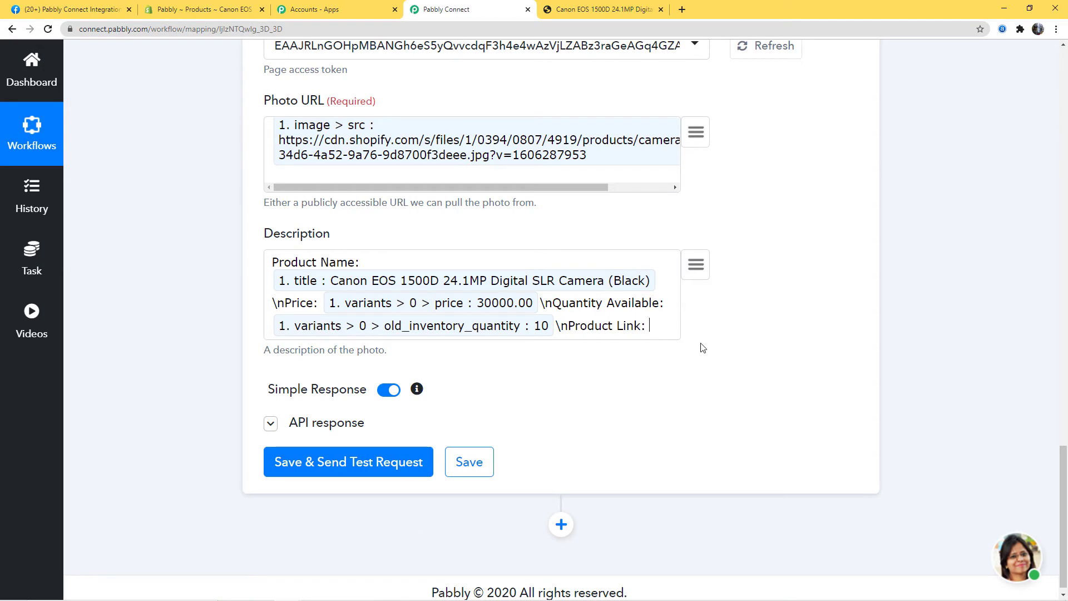
pyautogui.scroll(1, 910, 377)
pyautogui.scroll(10, 908, 374)
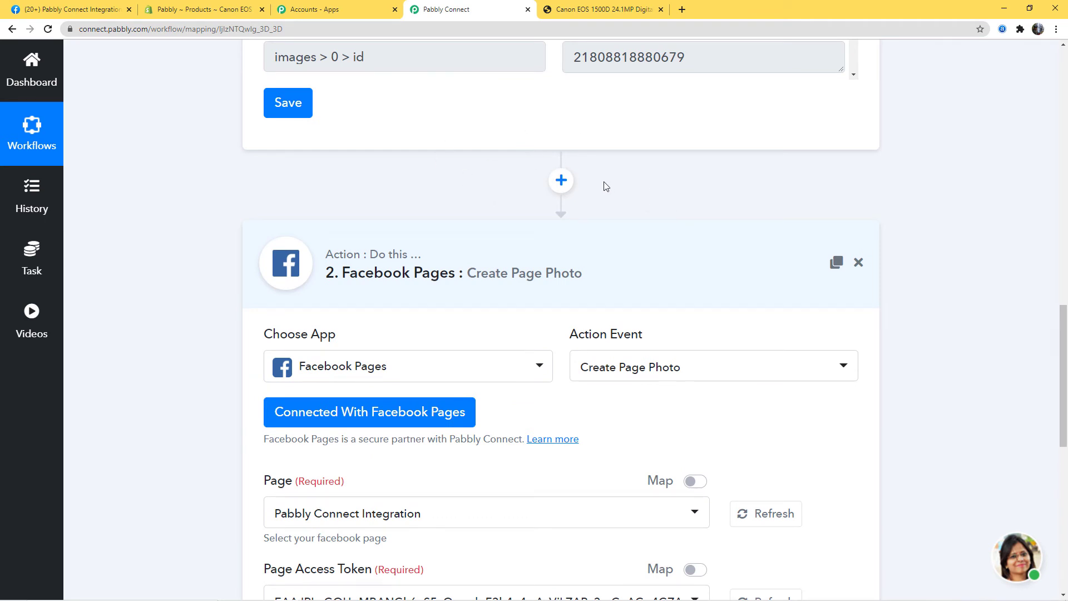
pyautogui.click(561, 180)
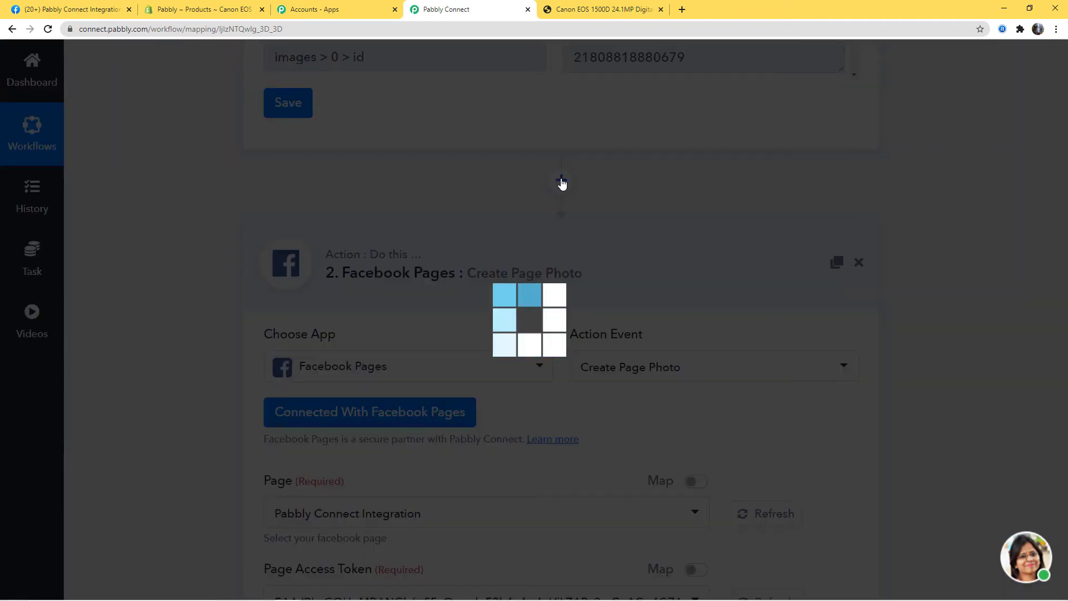
pyautogui.click(706, 368)
pyautogui.scroll(-3, 707, 250)
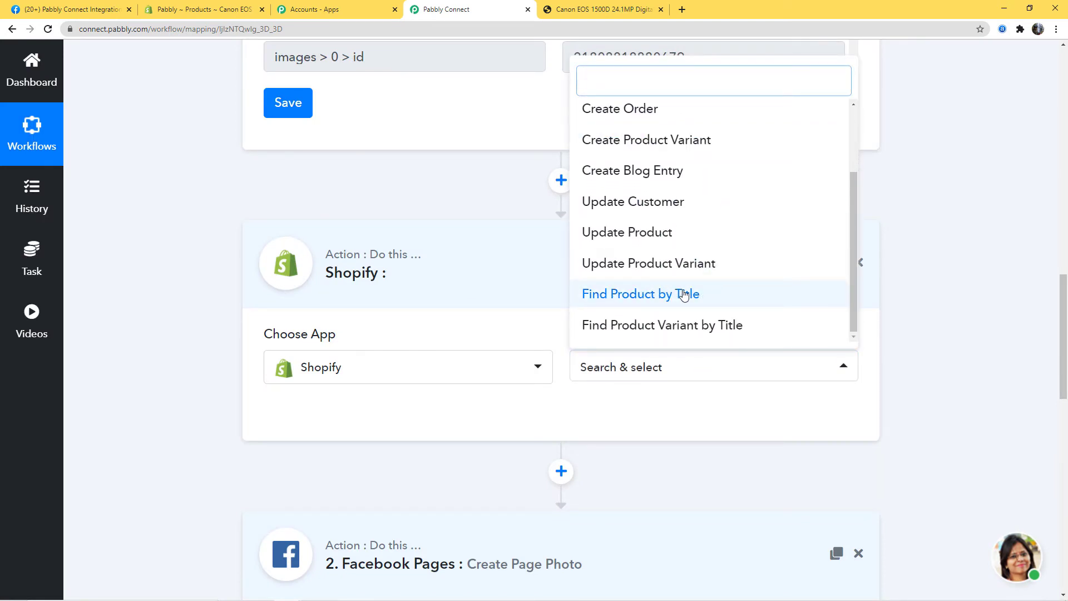
pyautogui.click(637, 295)
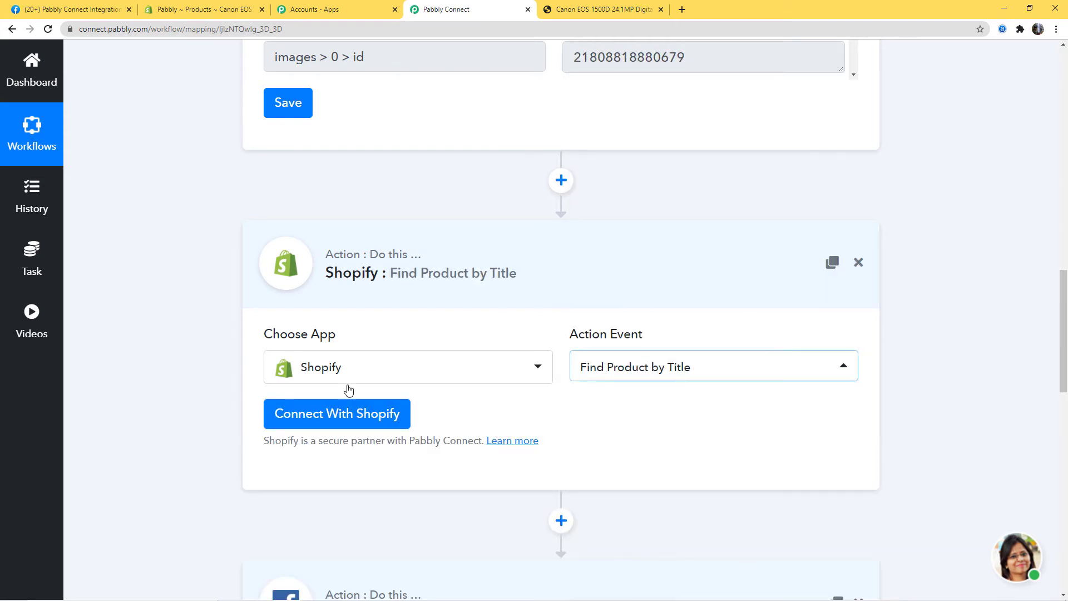
pyautogui.click(356, 415)
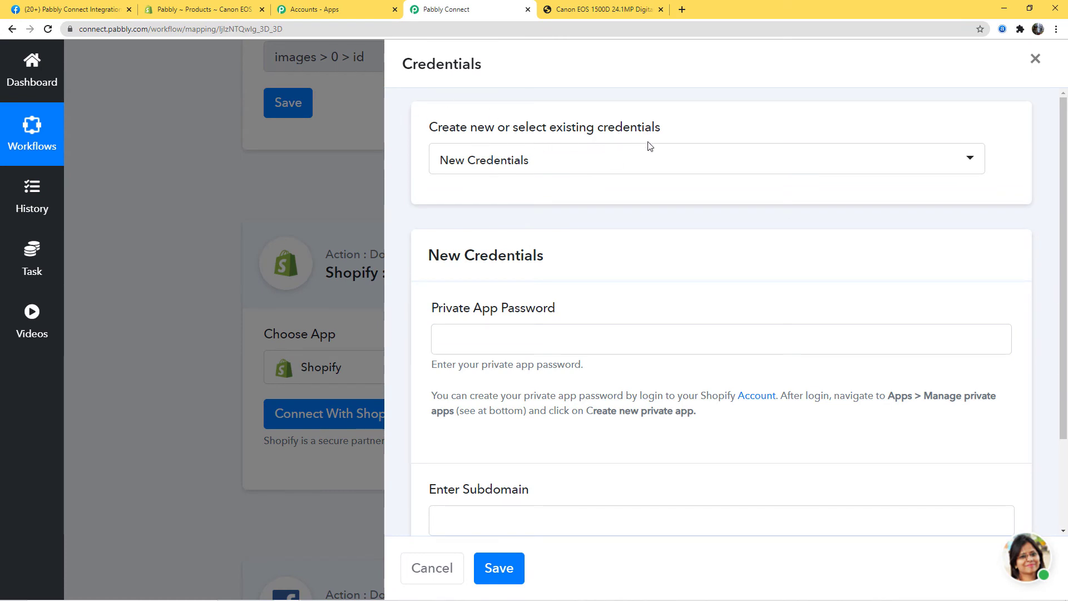
pyautogui.click(571, 167)
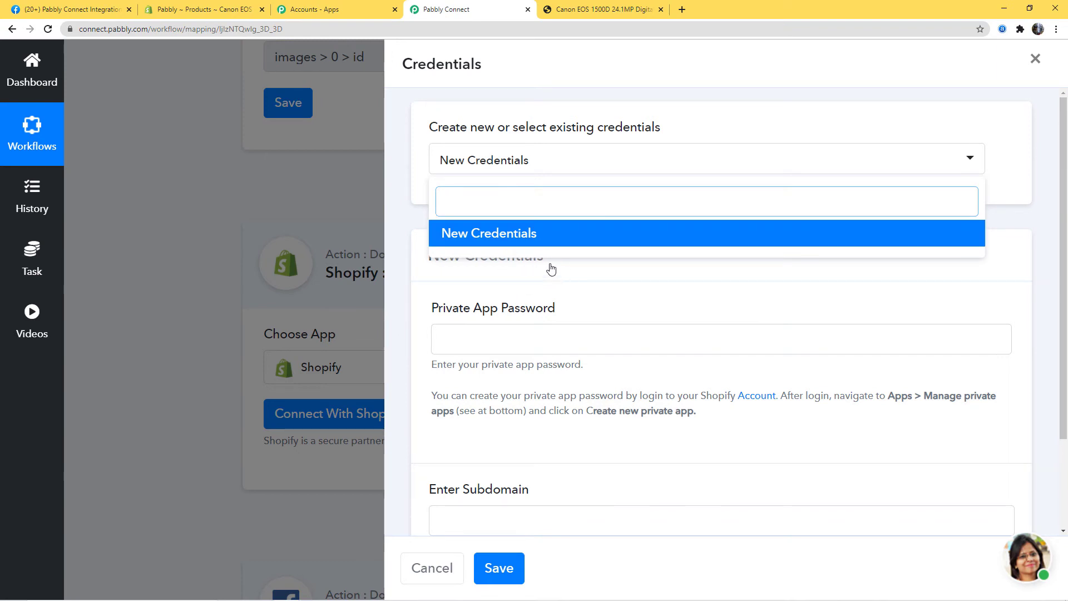
pyautogui.click(573, 269)
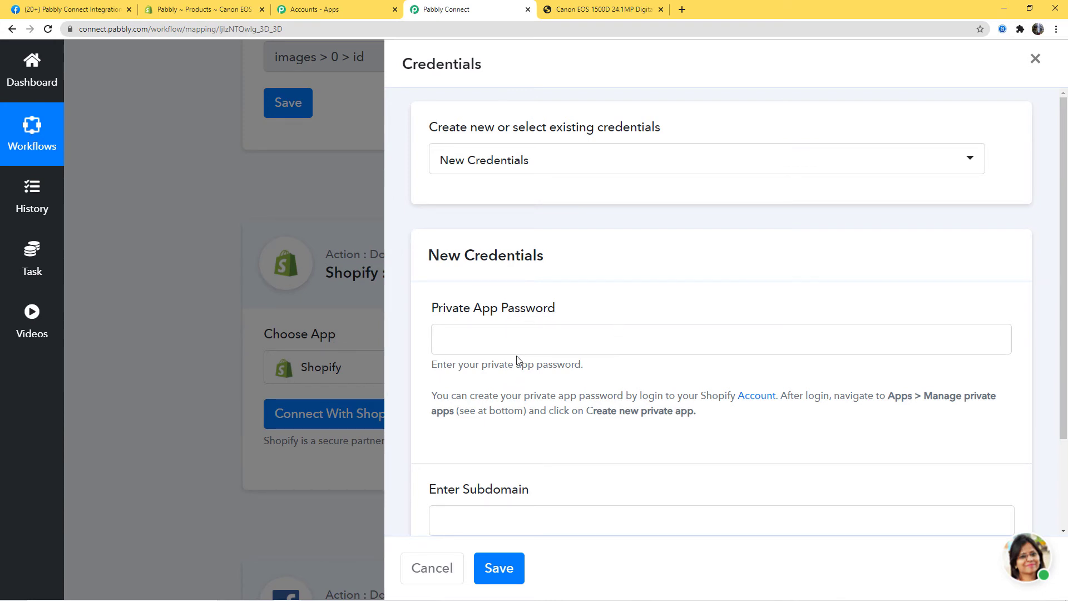
pyautogui.moveTo(428, 396); pyautogui.dragTo(727, 418)
pyautogui.click(777, 418)
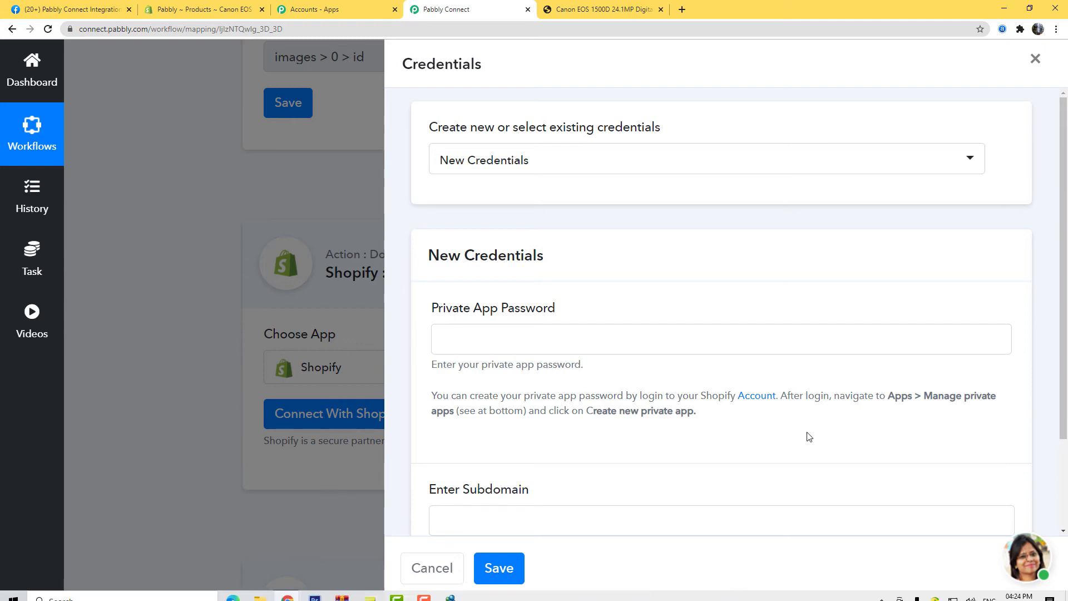
# - Start a new Shopify private app named 'Shopify to Facebook' and enter the developer contact email
pyautogui.click(227, 12)
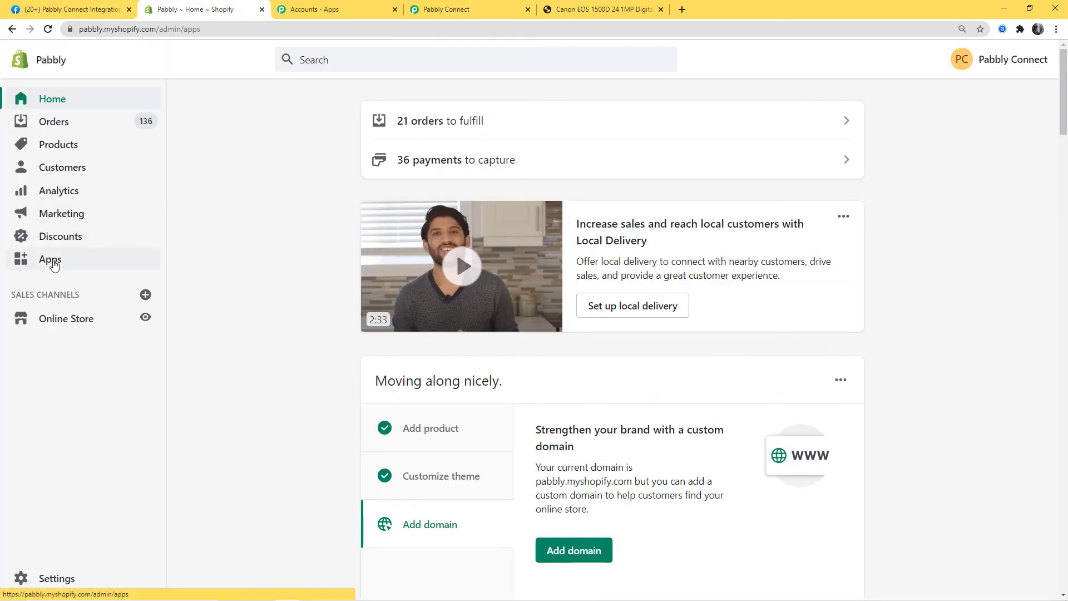
pyautogui.click(87, 265)
pyautogui.scroll(-3, 656, 306)
pyautogui.scroll(-3, 655, 311)
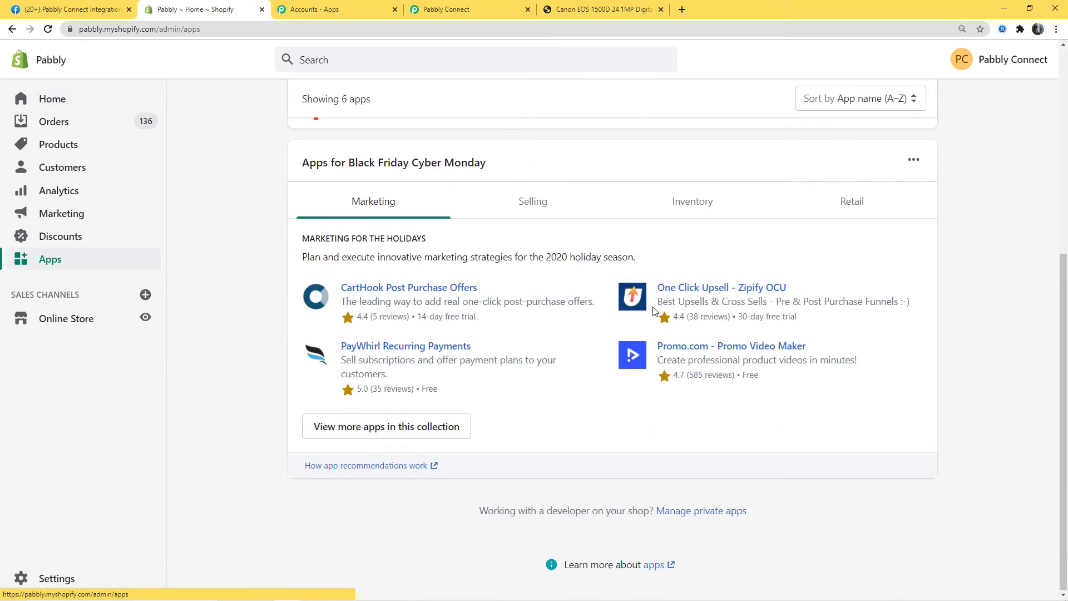
pyautogui.click(701, 512)
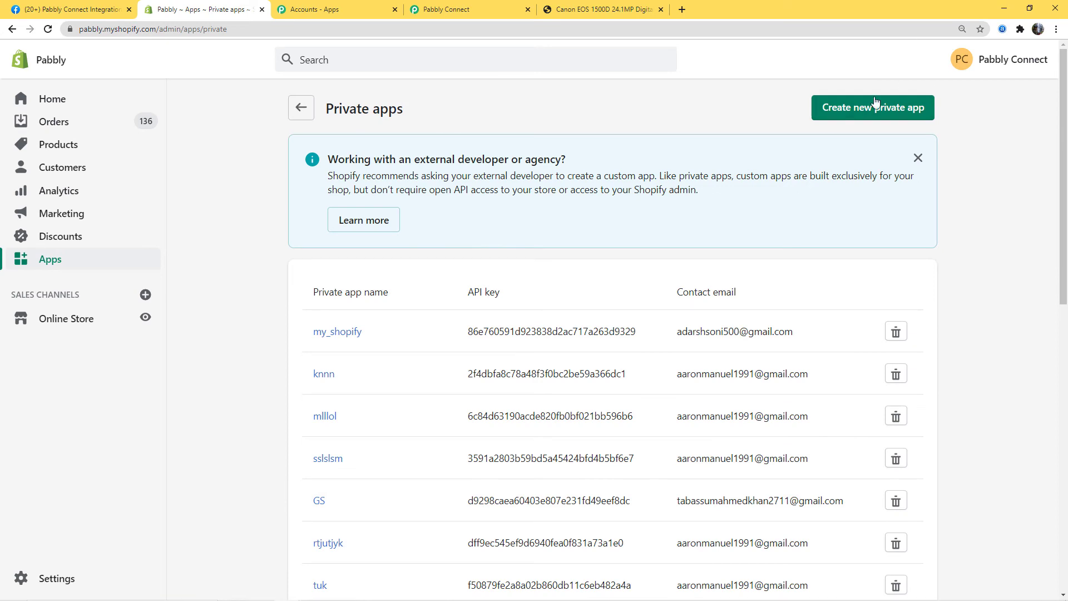
pyautogui.click(895, 111)
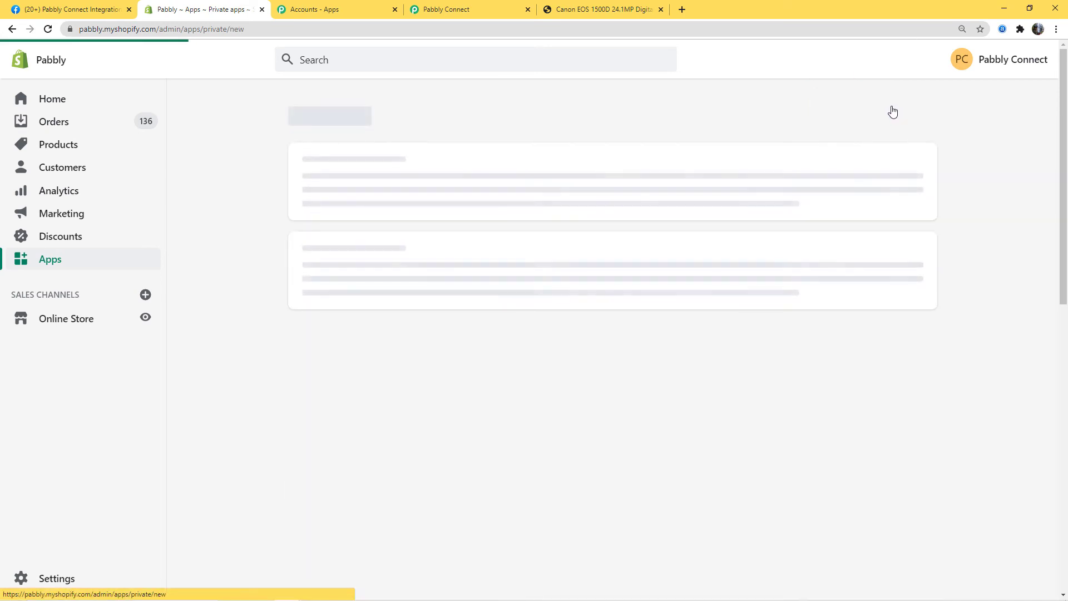
pyautogui.click(537, 312)
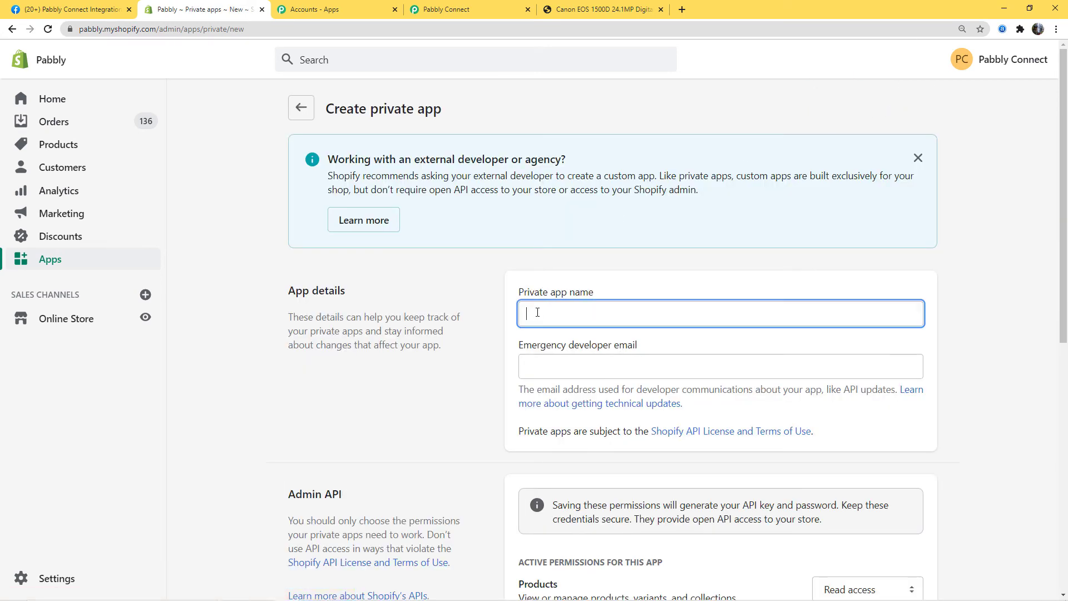
pyautogui.write('Sh')
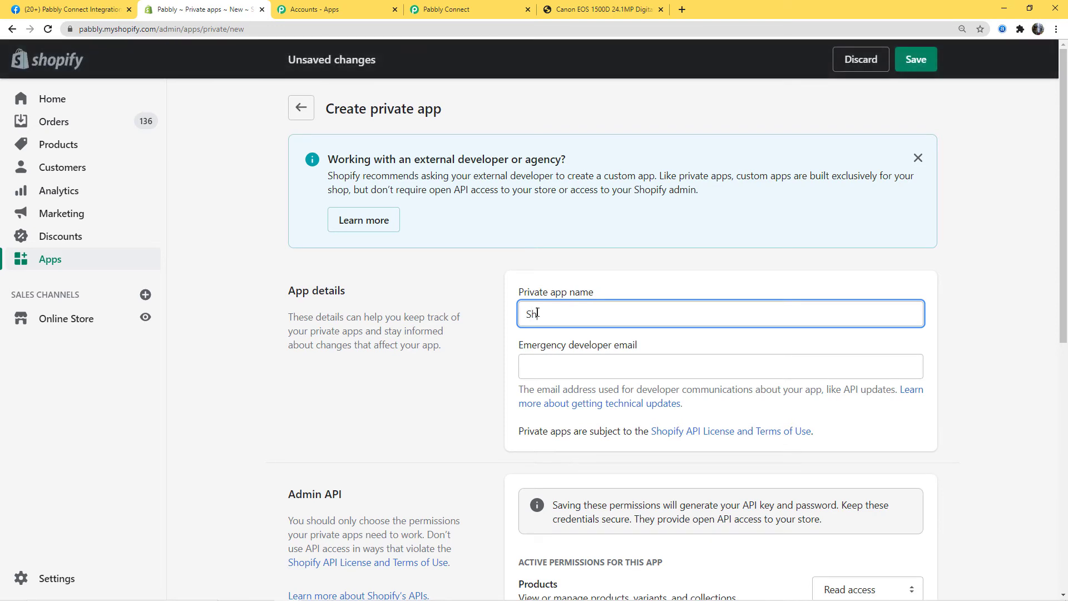
pyautogui.write('opify to Facebook')
pyautogui.click(540, 362)
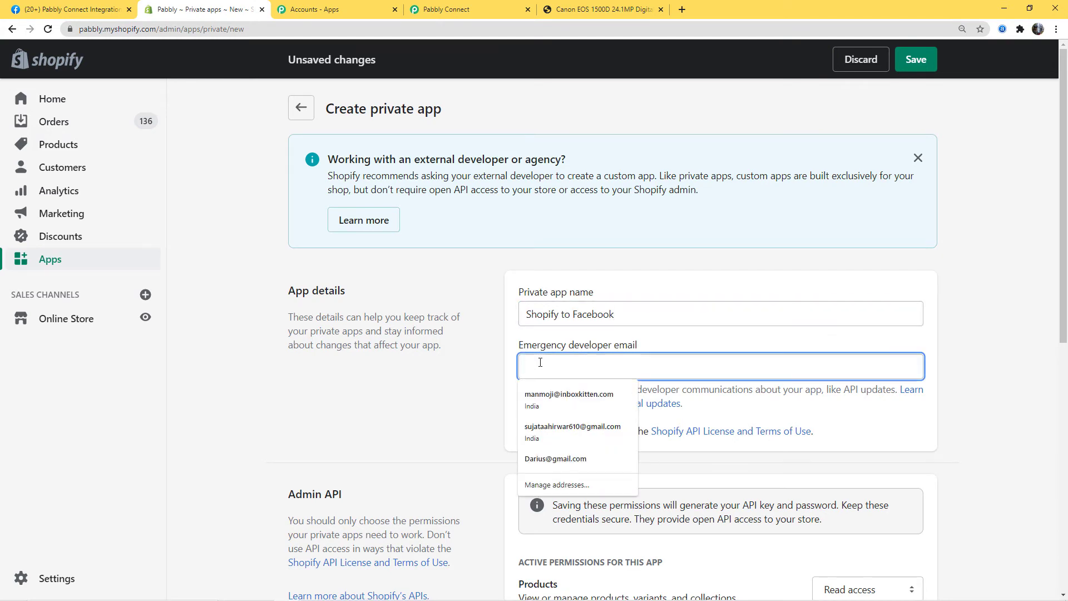
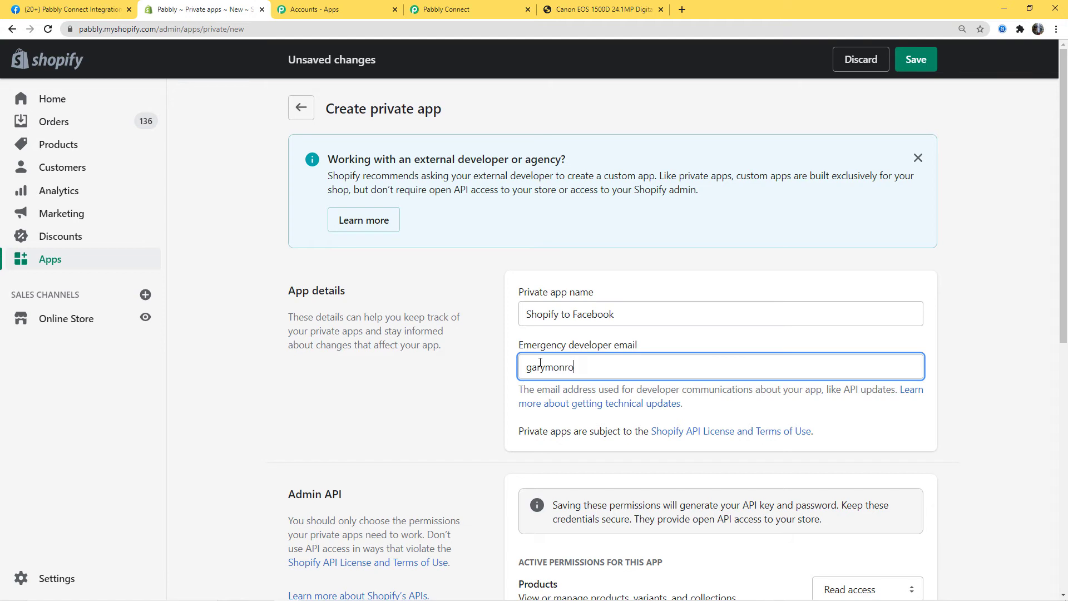
pyautogui.scroll(-5, 564, 193)
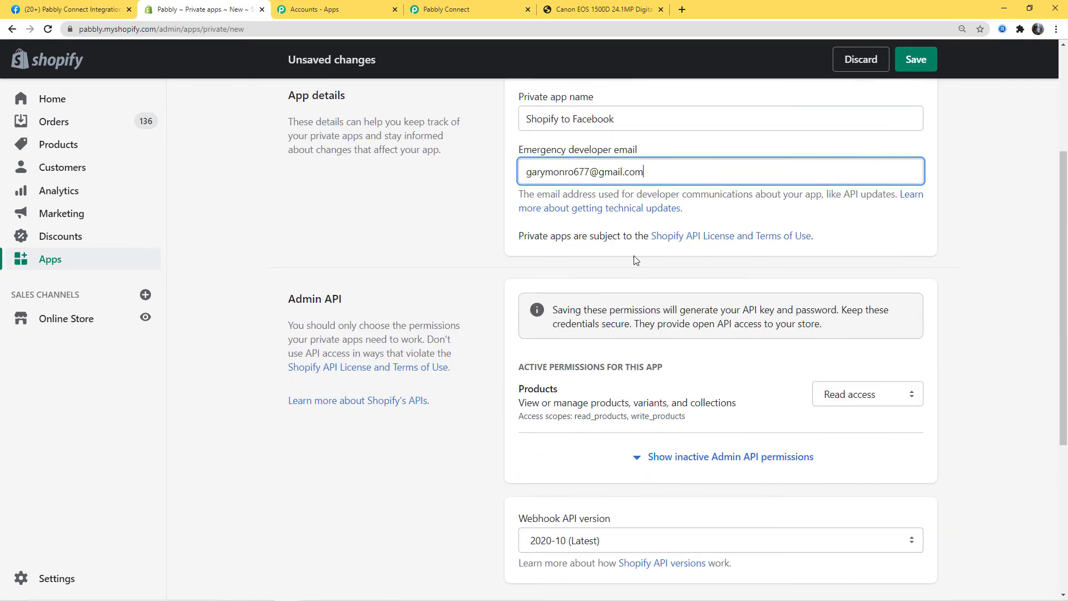
# - Give the app read and write product access, create it, and copy its password
pyautogui.click(915, 317)
pyautogui.click(880, 364)
pyautogui.click(916, 61)
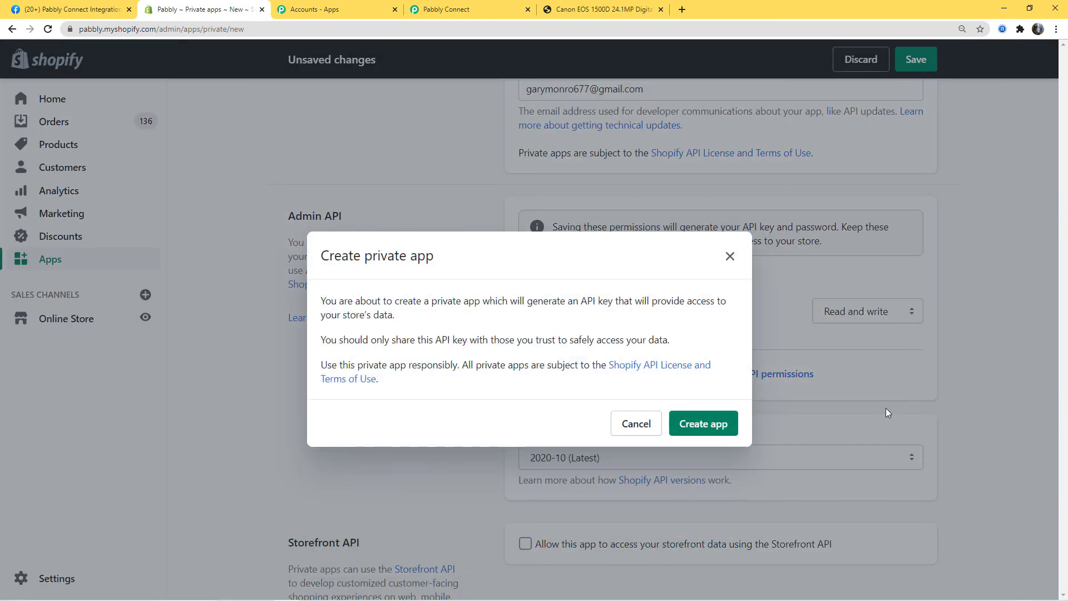
pyautogui.click(713, 426)
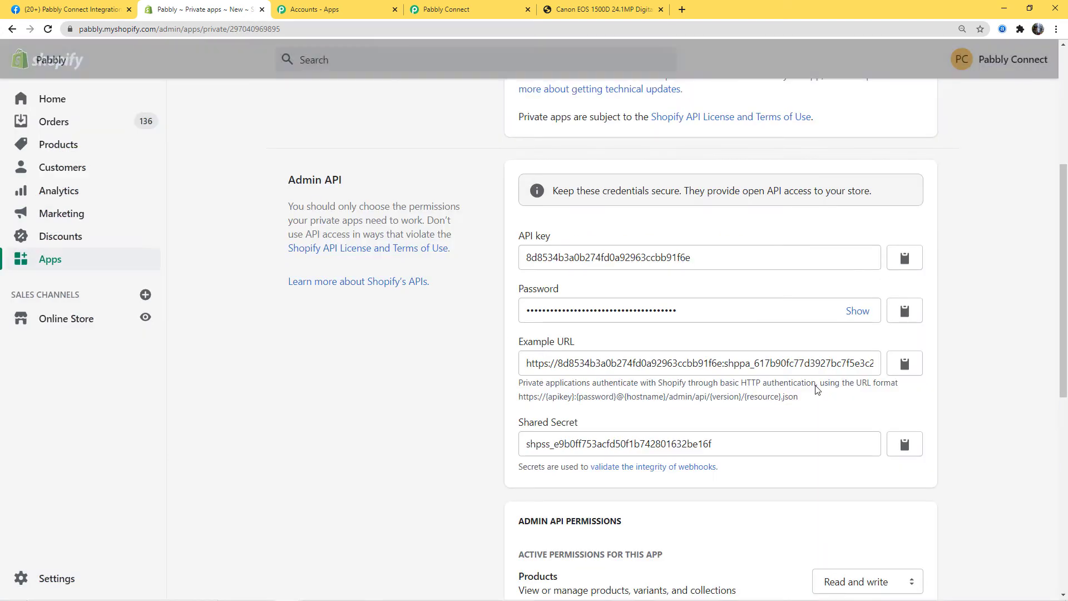
pyautogui.scroll(-4, 818, 306)
pyautogui.scroll(-2, 818, 306)
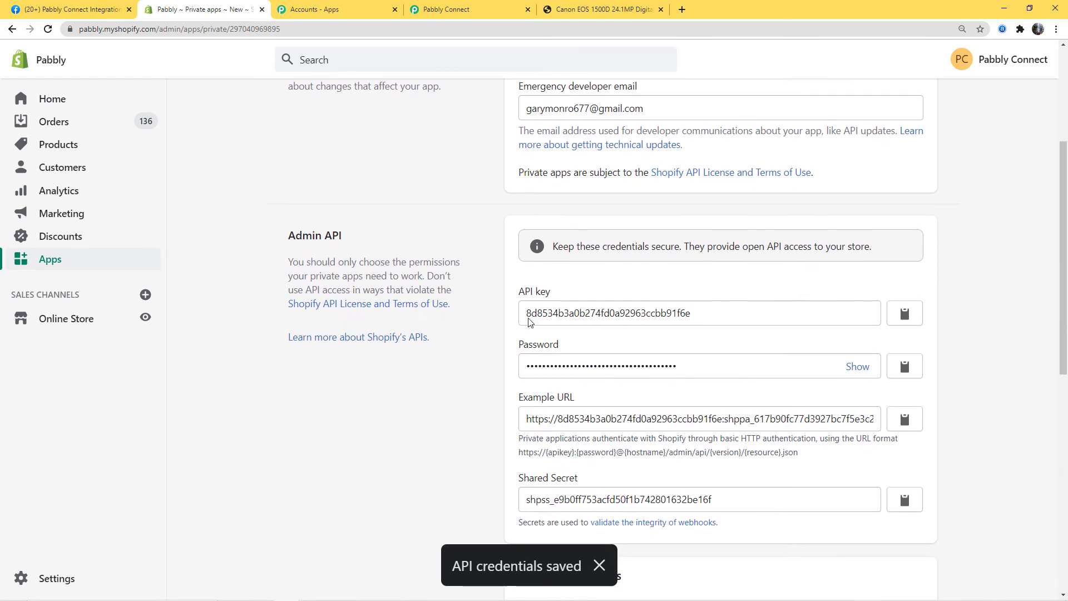
pyautogui.click(859, 369)
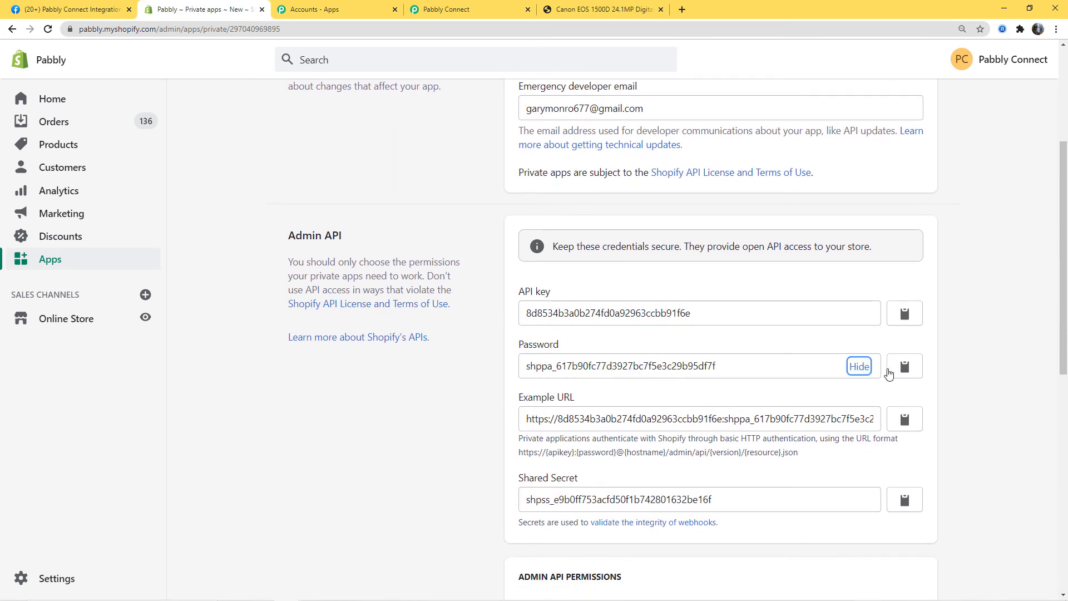
pyautogui.click(905, 367)
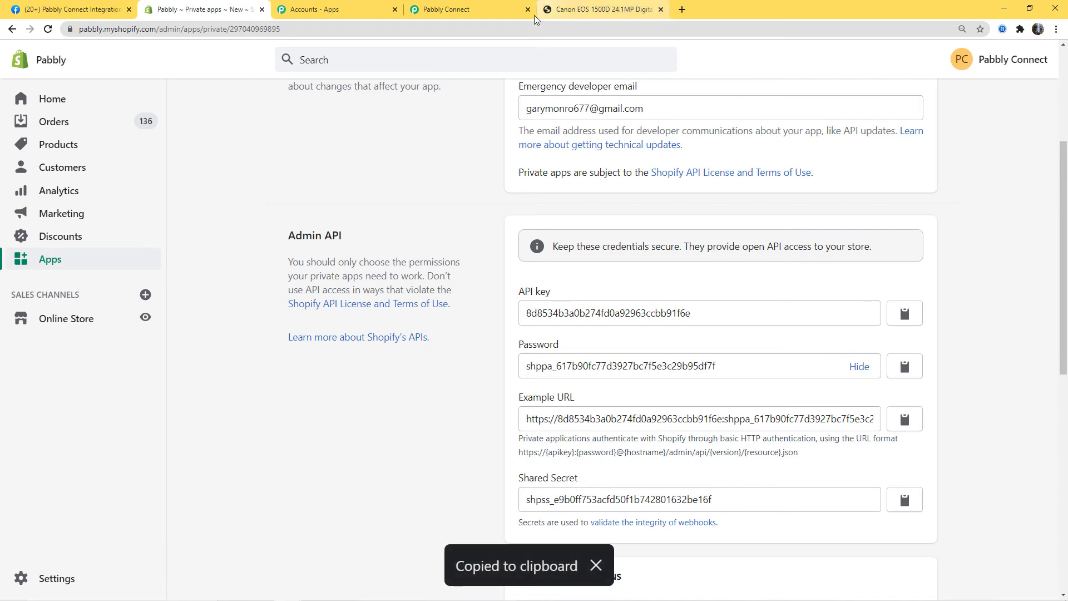
pyautogui.click(453, 11)
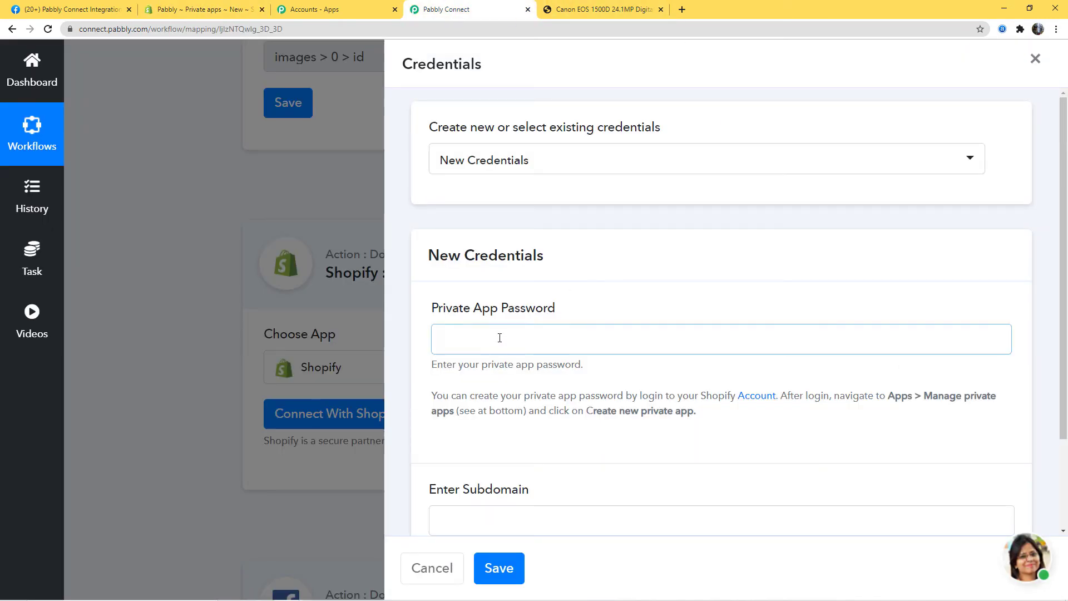
# - Fill in the private app password and subdomain 'pabbly', then save the Shopify connection
pyautogui.hotkey('ctrl', 'v')
pyautogui.scroll(-2, 798, 332)
pyautogui.scroll(2, 796, 332)
pyautogui.scroll(-2, 793, 331)
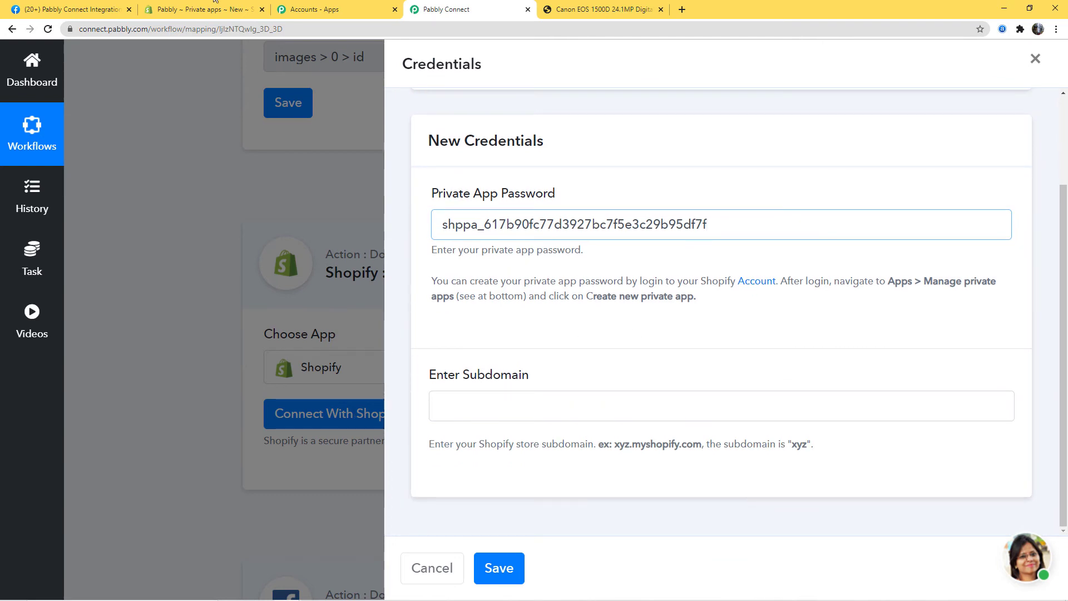
pyautogui.click(188, 10)
pyautogui.moveTo(80, 29); pyautogui.dragTo(104, 30)
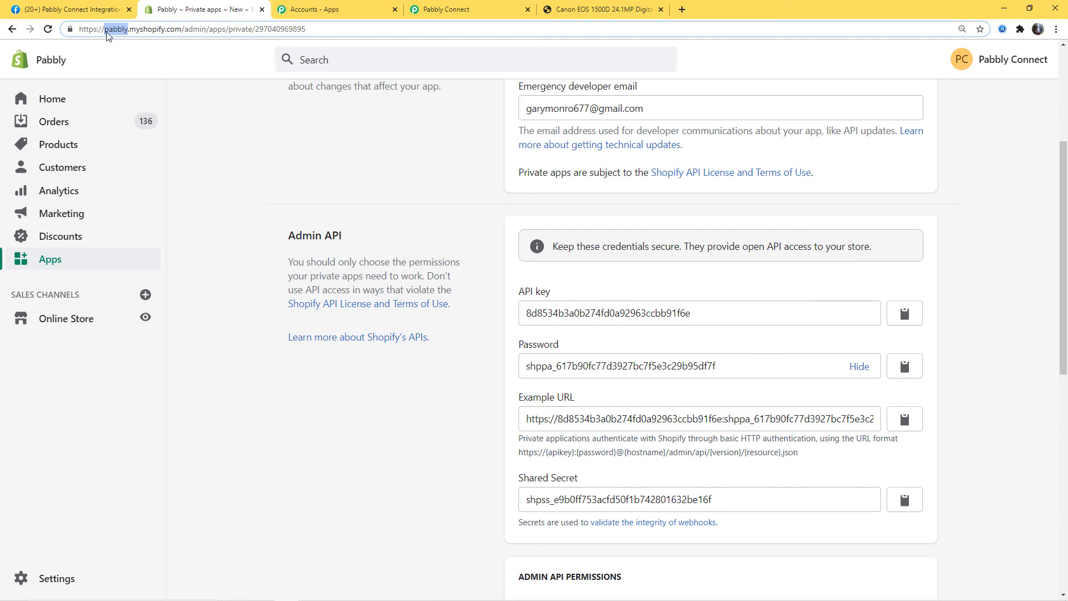
pyautogui.click(467, 9)
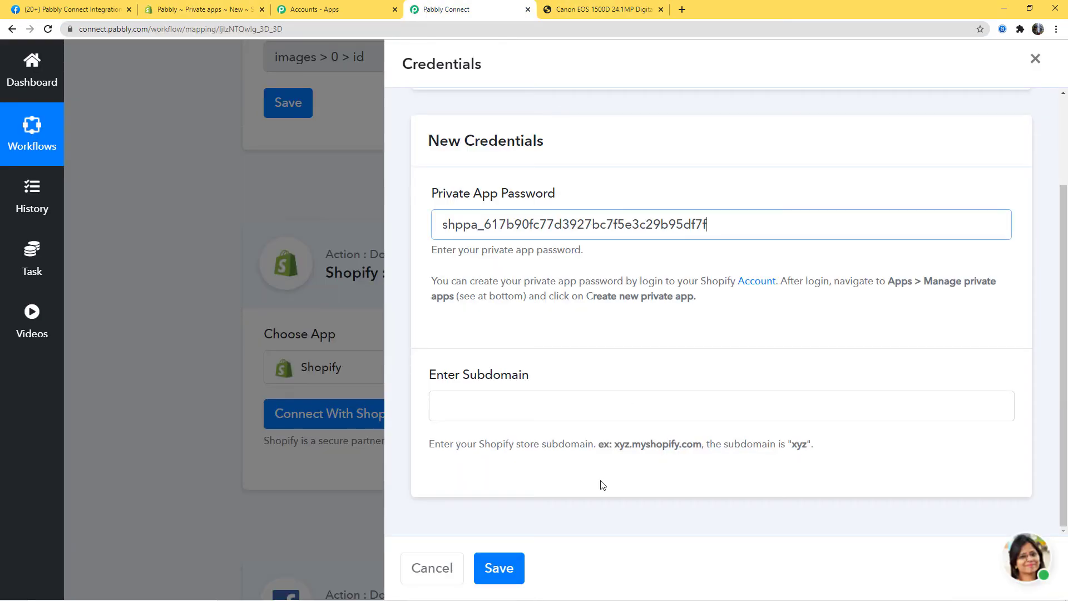
pyautogui.click(496, 410)
pyautogui.hotkey('ctrl', 'v')
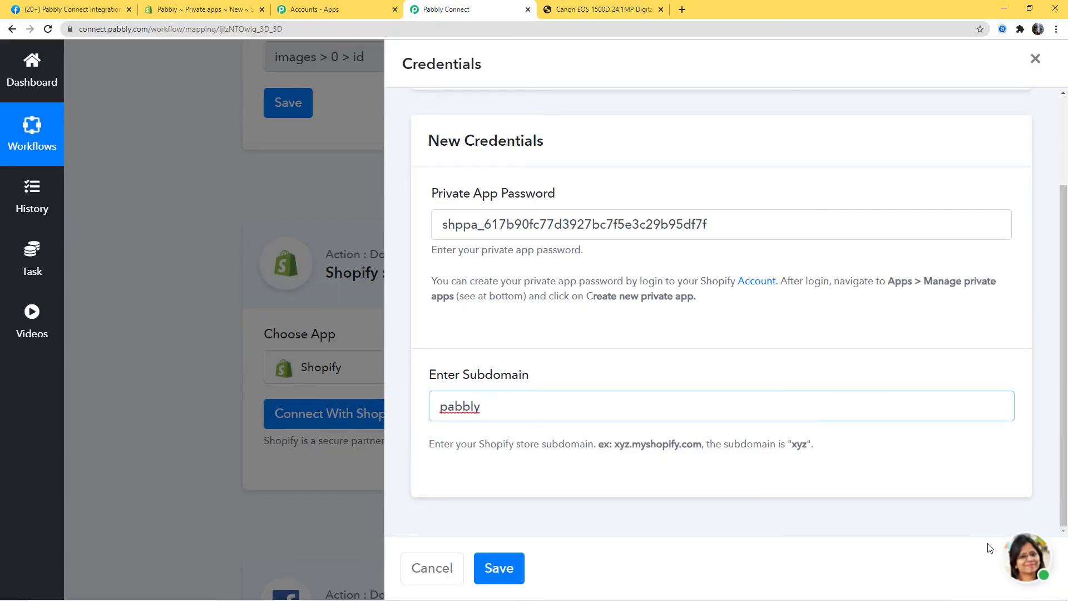
pyautogui.click(498, 569)
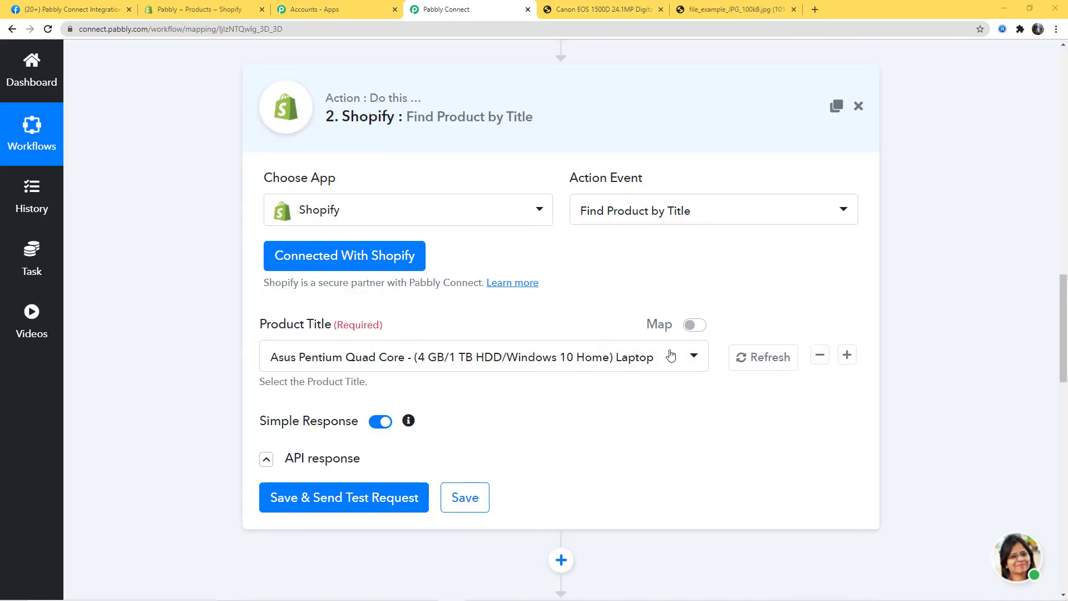
# - Replace the Product Title value with the trigger's mapped product_id
pyautogui.click(694, 324)
pyautogui.hotkey('ctrl', 'a')
pyautogui.press('BackSpace')
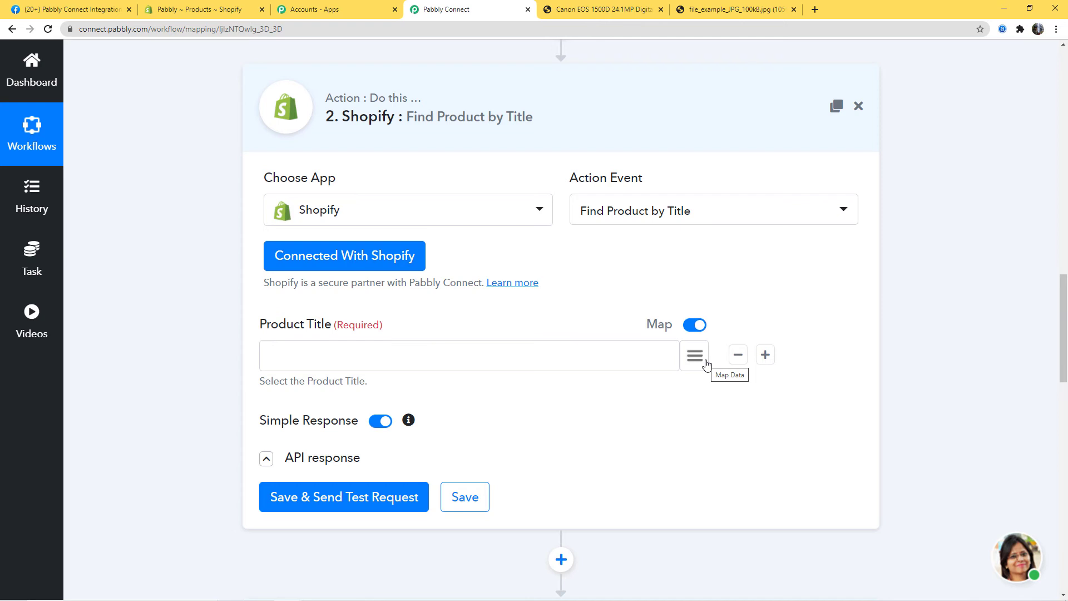
pyautogui.click(695, 356)
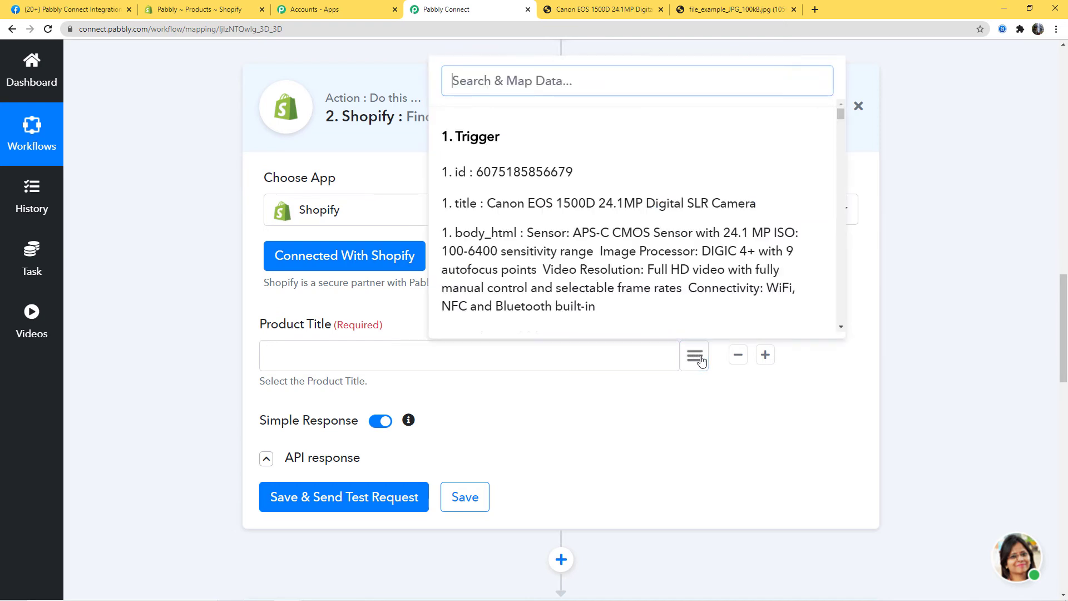
pyautogui.scroll(-10, 644, 233)
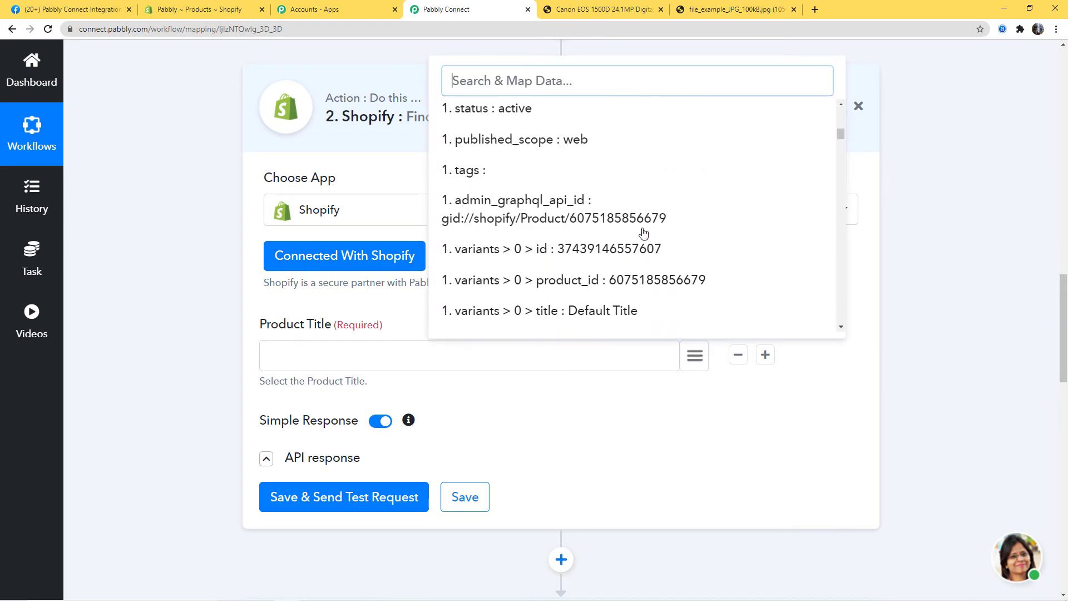
pyautogui.scroll(-12, 643, 233)
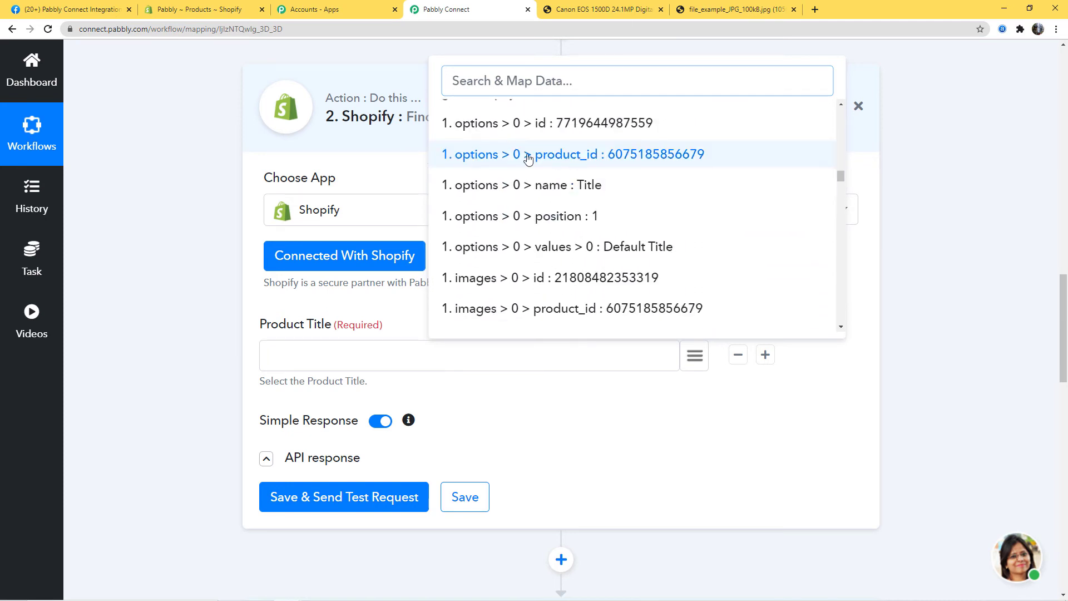
pyautogui.click(639, 156)
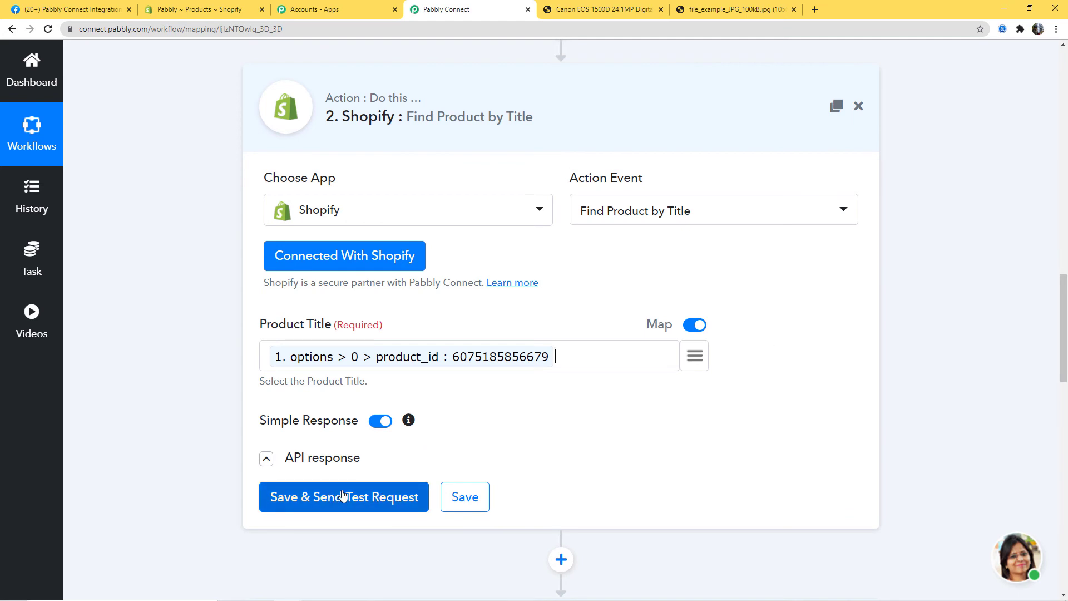
# - Send a test request, check the returned product handle, and save the step
pyautogui.click(367, 491)
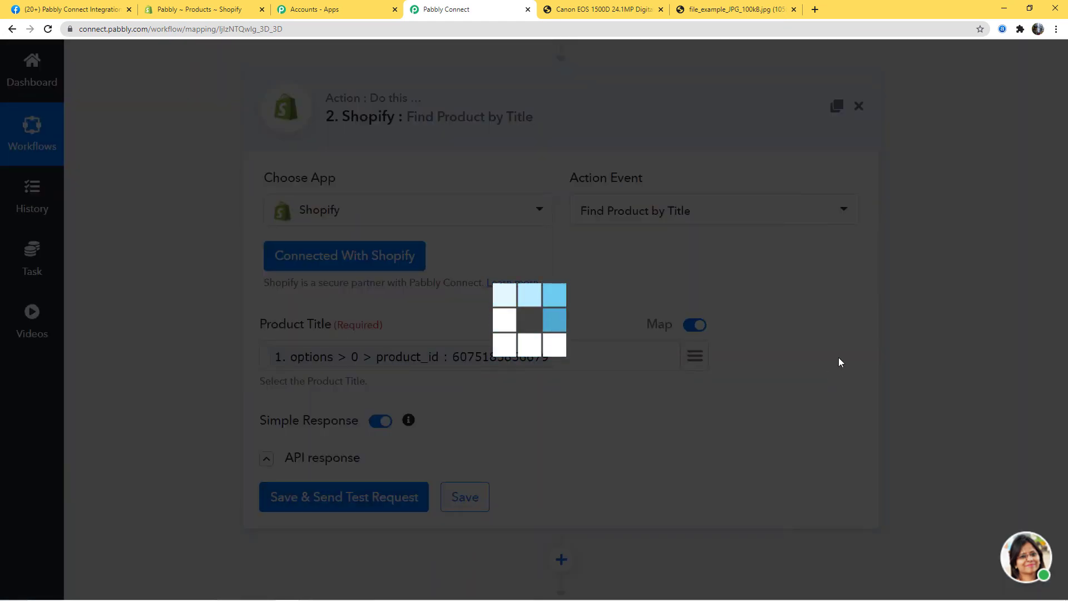
pyautogui.scroll(-3, 953, 334)
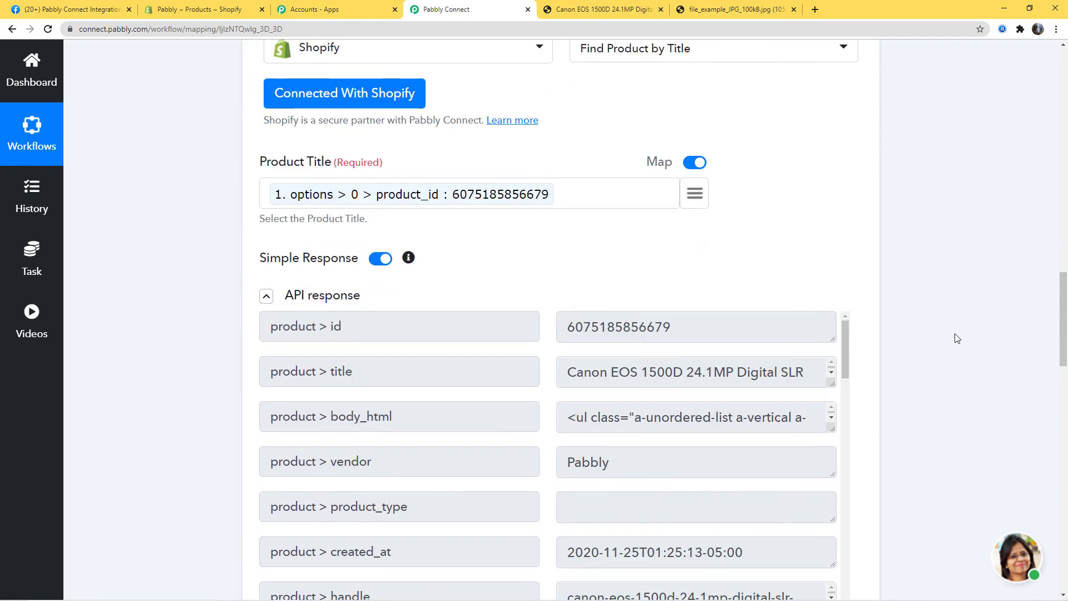
pyautogui.scroll(-2, 622, 503)
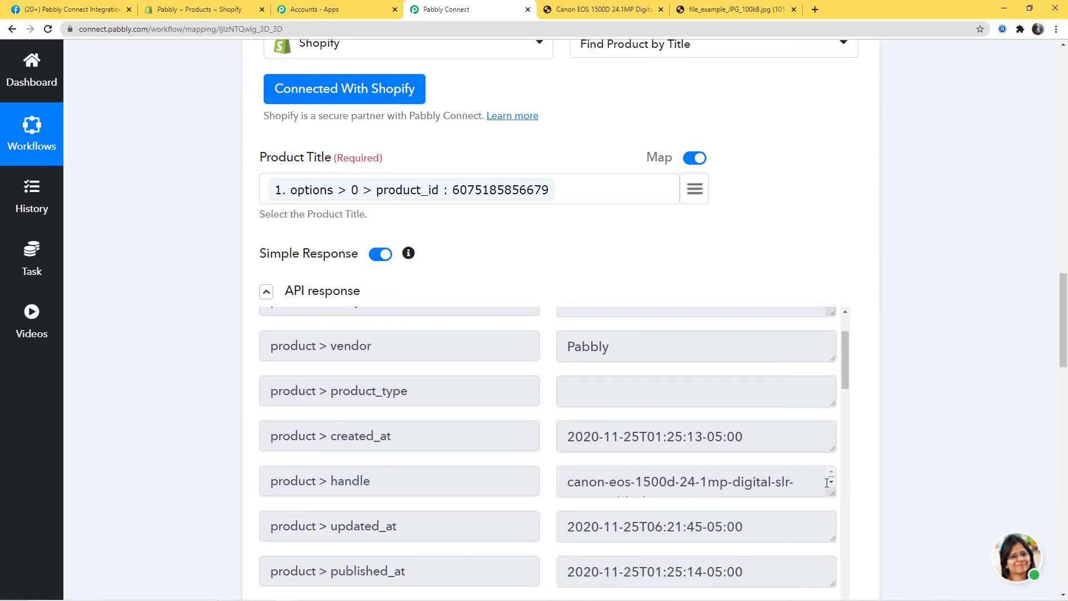
pyautogui.click(831, 482)
pyautogui.click(831, 472)
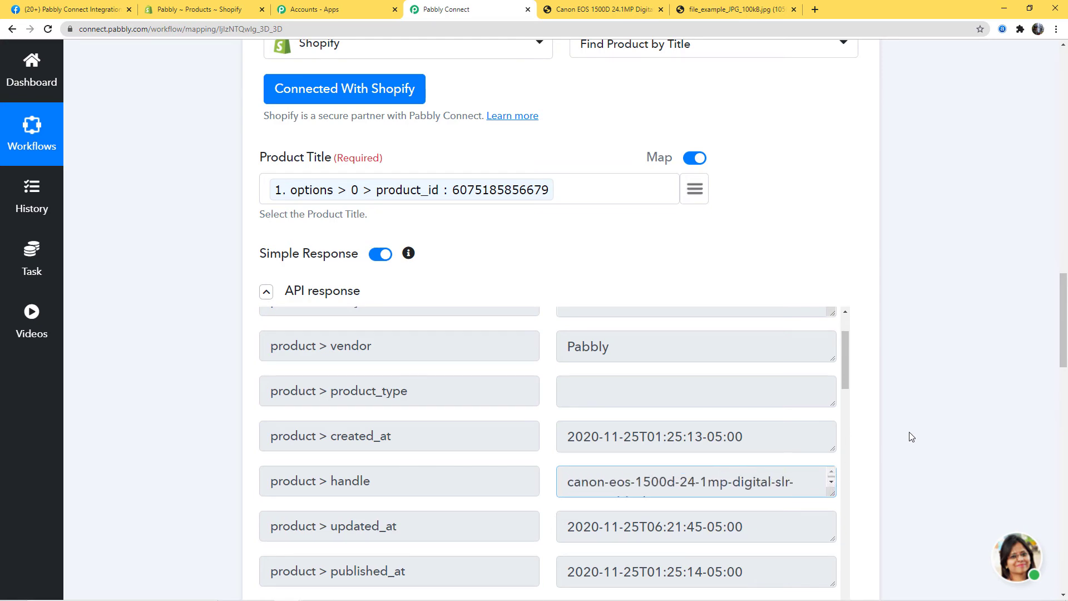
pyautogui.scroll(-4, 912, 434)
pyautogui.click(469, 514)
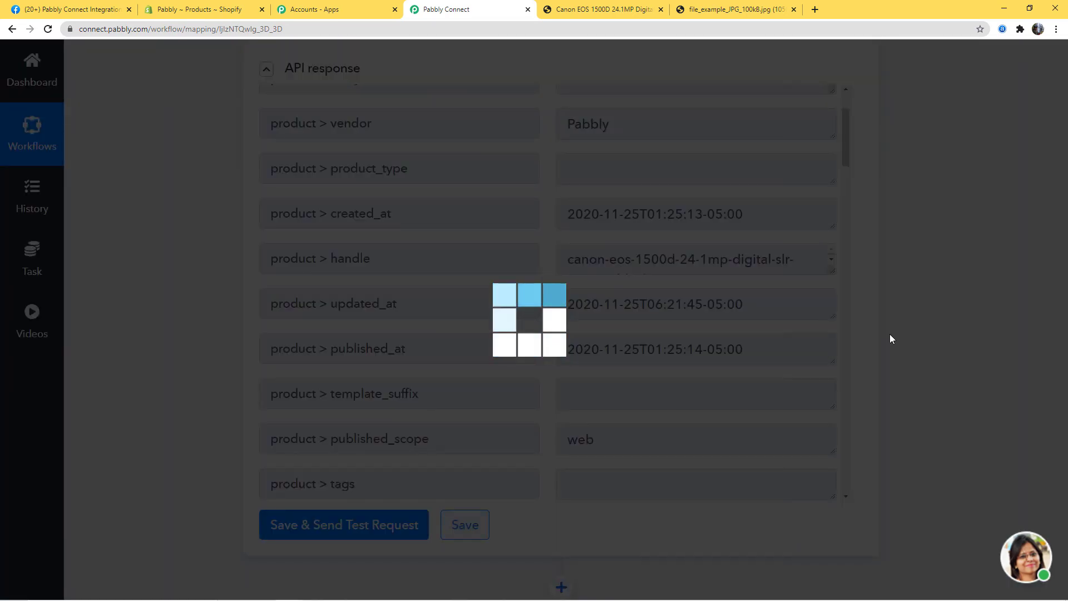
pyautogui.scroll(-15, 942, 278)
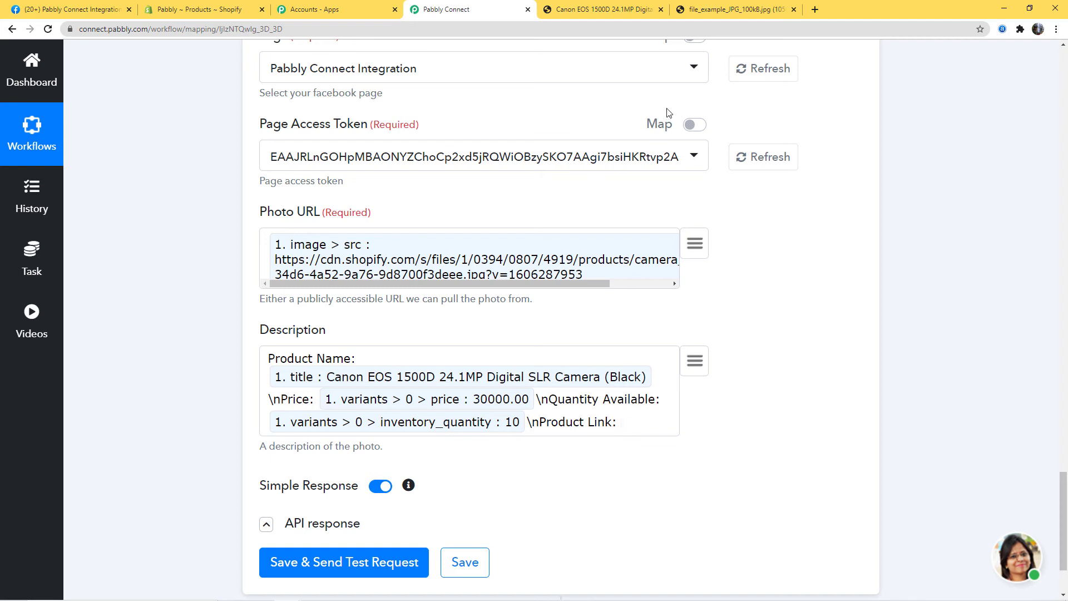
pyautogui.click(614, 11)
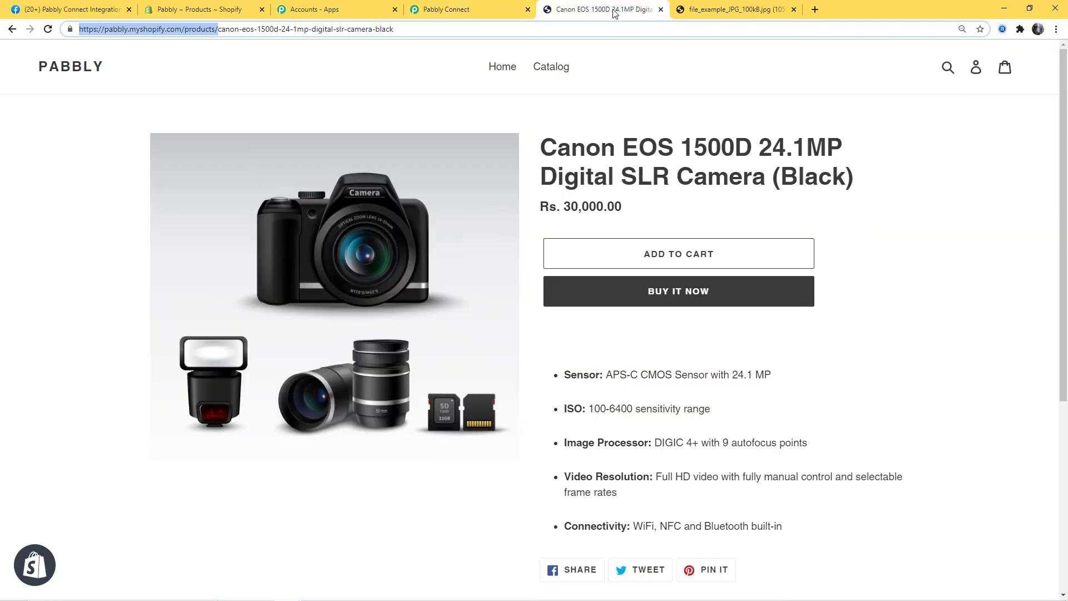
pyautogui.click(373, 125)
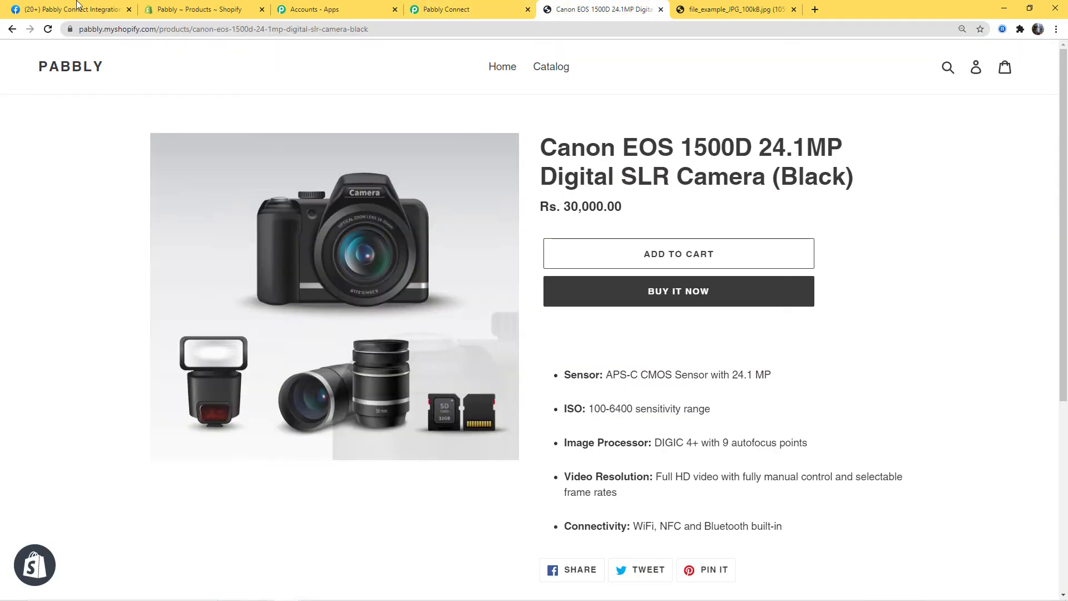
pyautogui.click(87, 30)
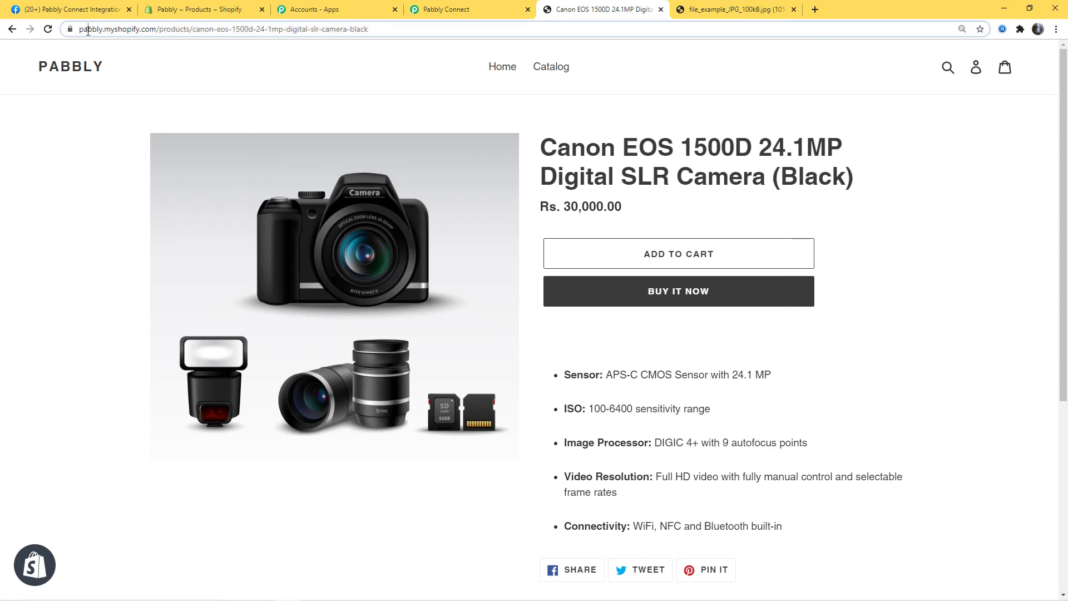
pyautogui.doubleClick(116, 29)
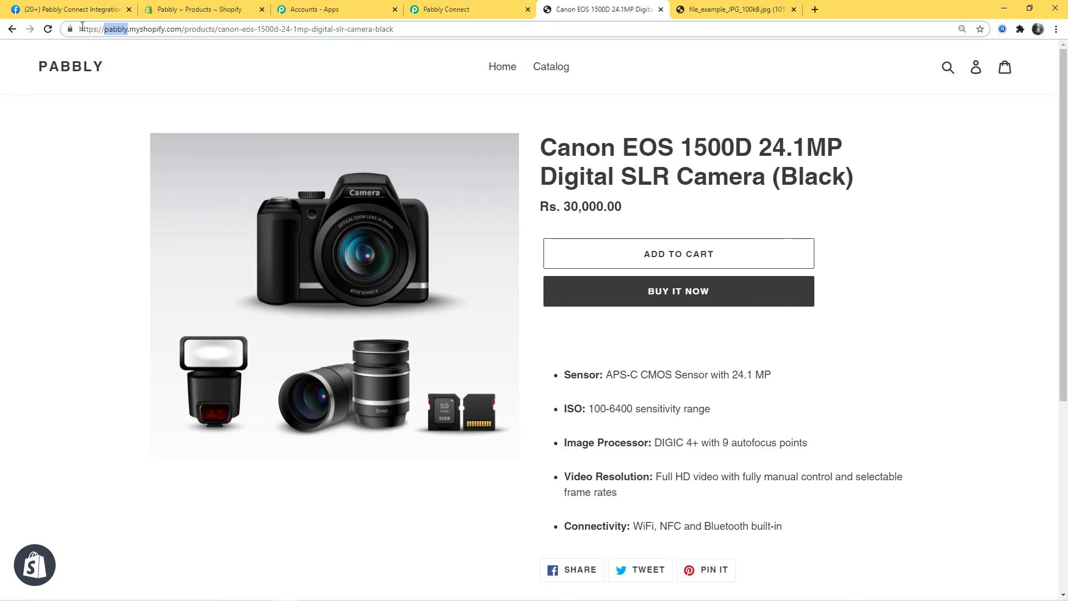
pyautogui.moveTo(81, 27); pyautogui.dragTo(213, 27)
pyautogui.hotkey('ctrl', 'c')
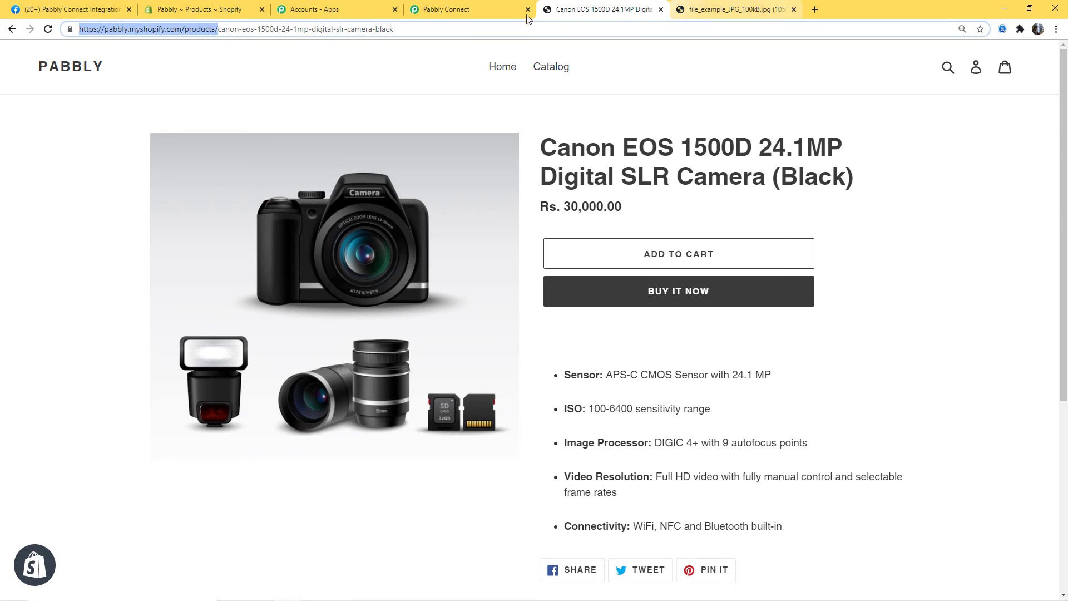
pyautogui.click(480, 11)
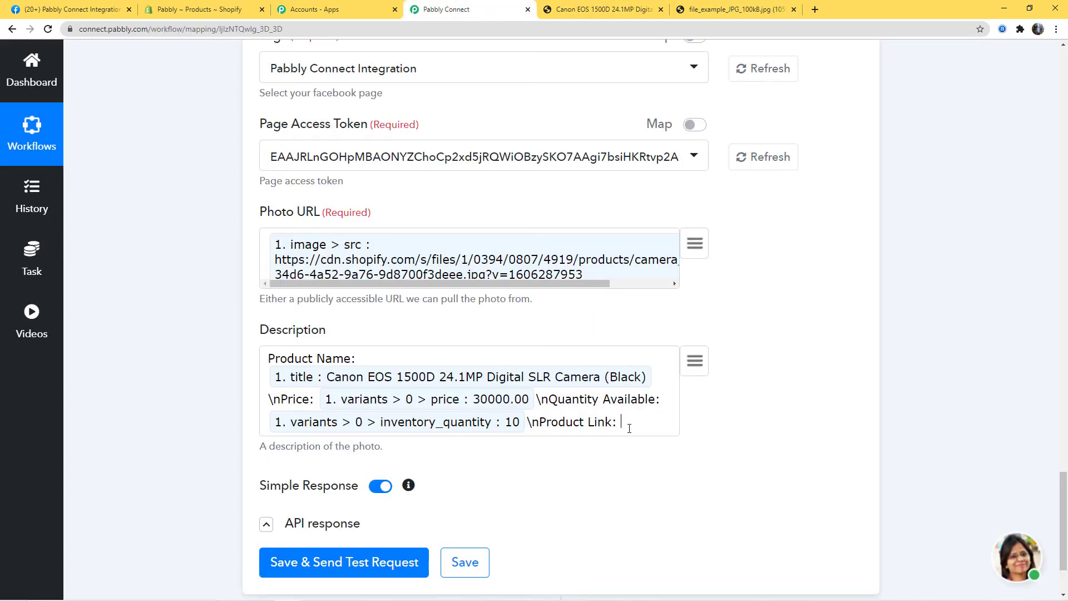
# - Set the description's Product Link to the store products URL followed by the mapped product handle
pyautogui.hotkey('ctrl', 'v')
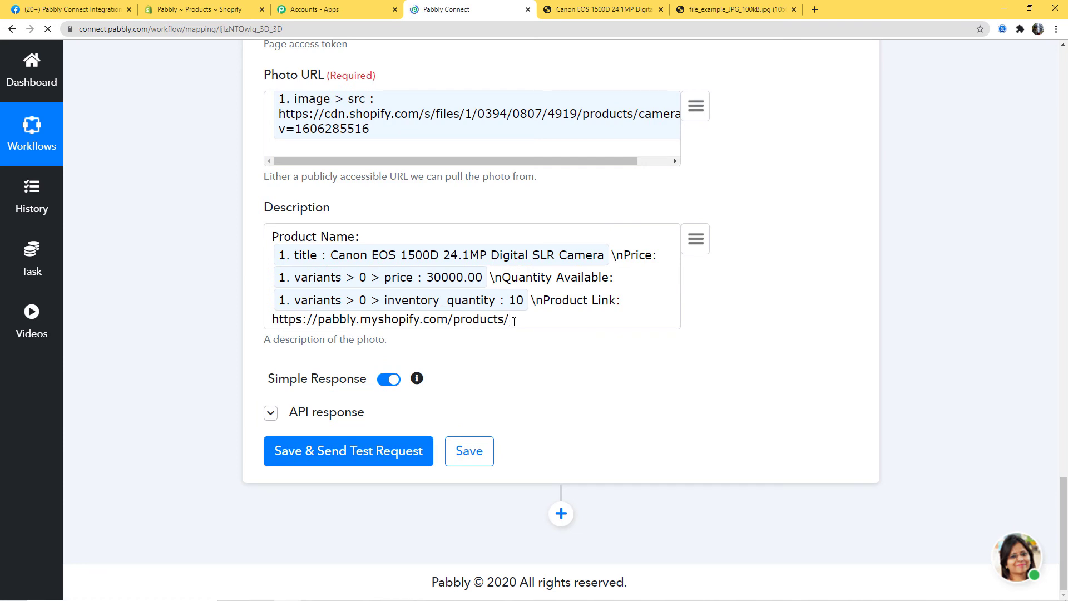
pyautogui.click(696, 239)
pyautogui.scroll(-5, 671, 417)
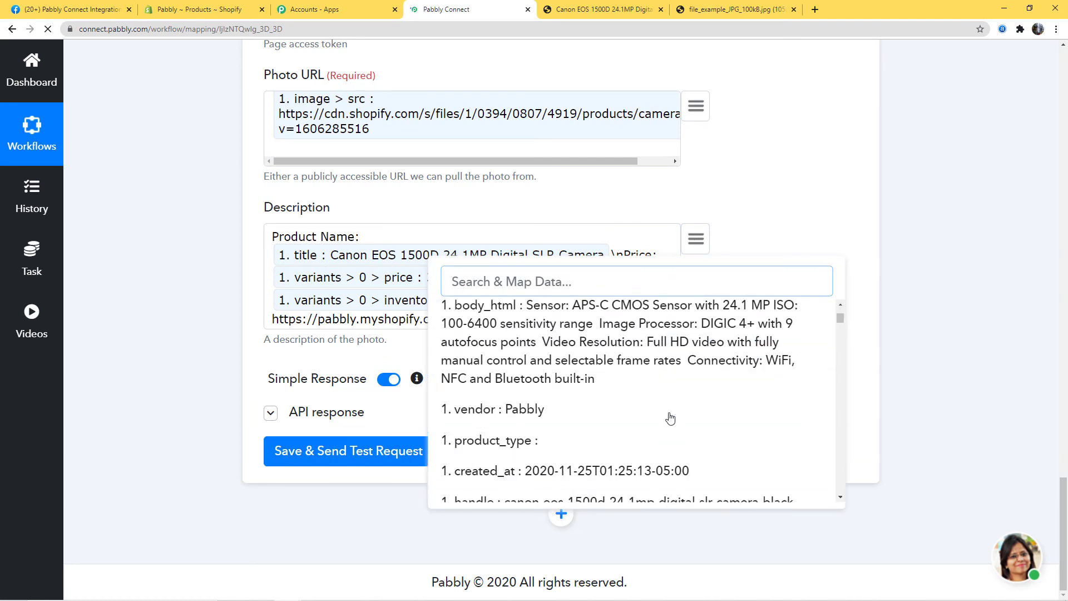
pyautogui.scroll(-15, 670, 418)
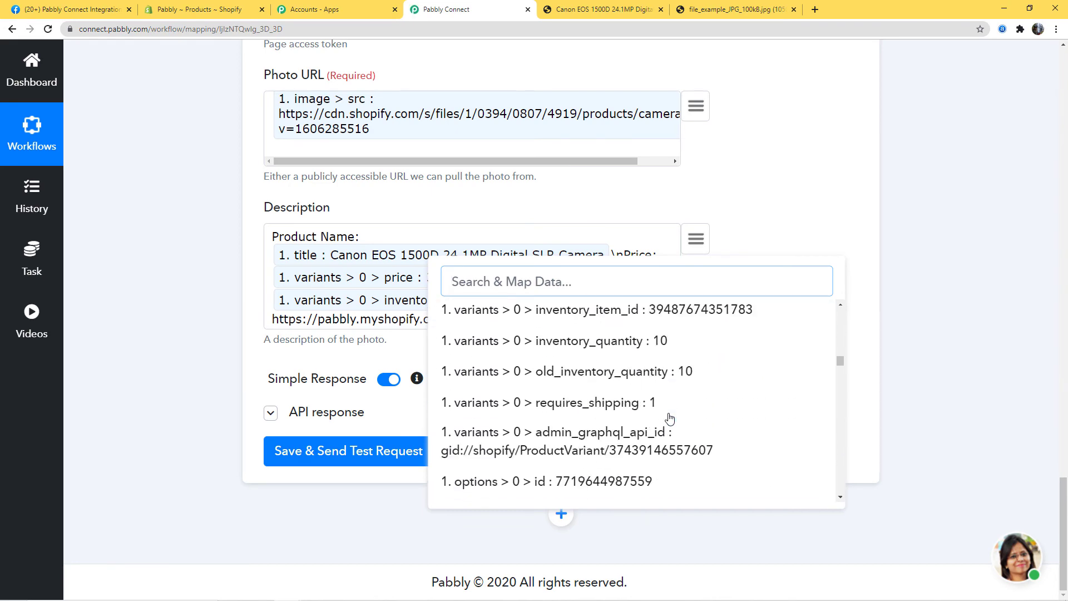
pyautogui.scroll(-10, 670, 419)
pyautogui.scroll(6, 669, 419)
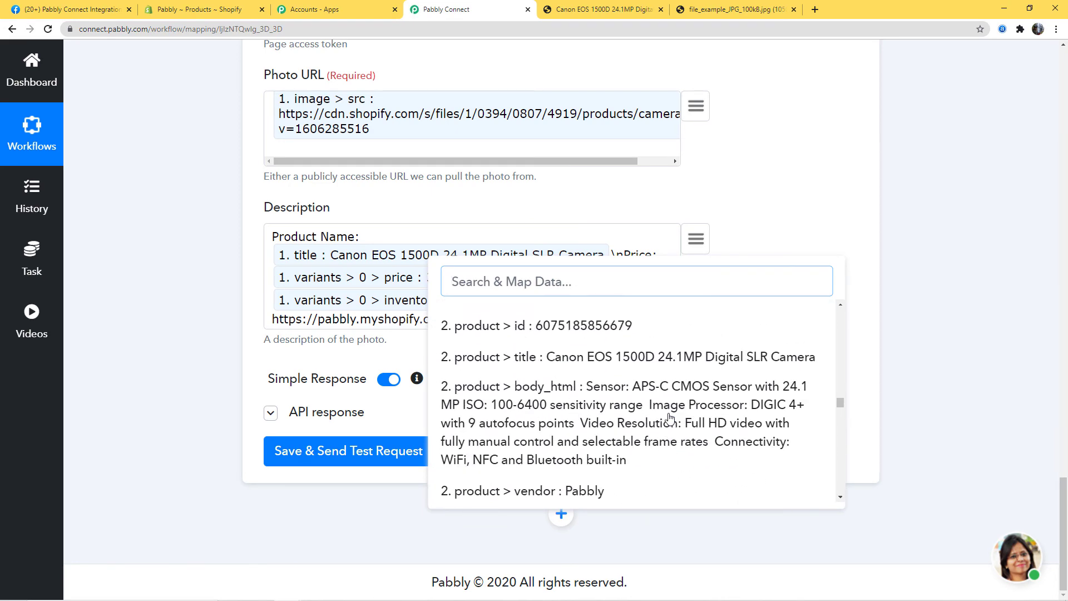
pyautogui.scroll(2, 670, 419)
pyautogui.scroll(-6, 640, 445)
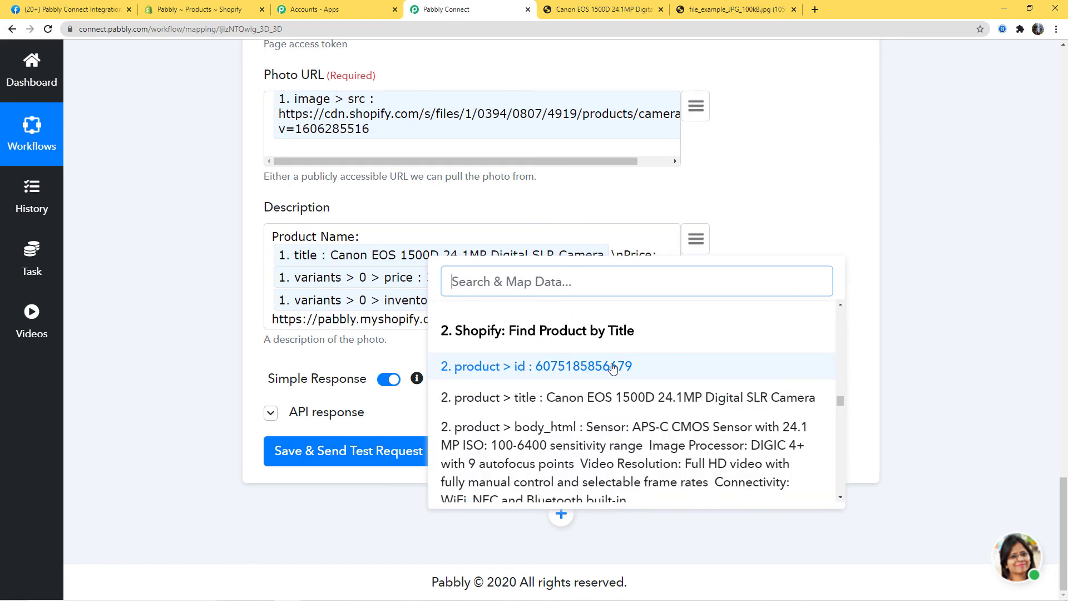
pyautogui.scroll(-2, 656, 410)
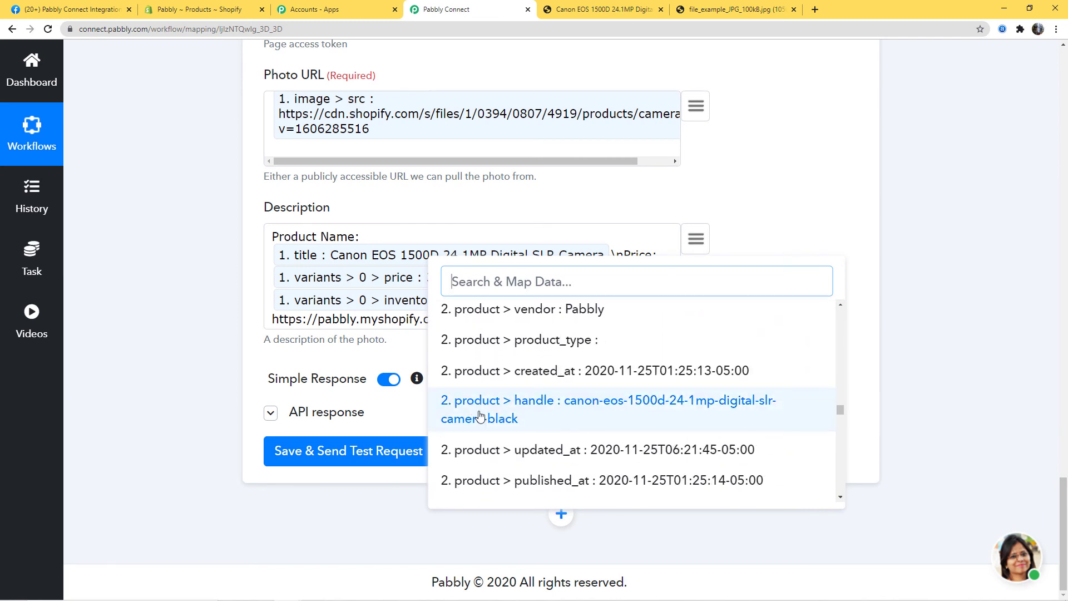
pyautogui.click(613, 417)
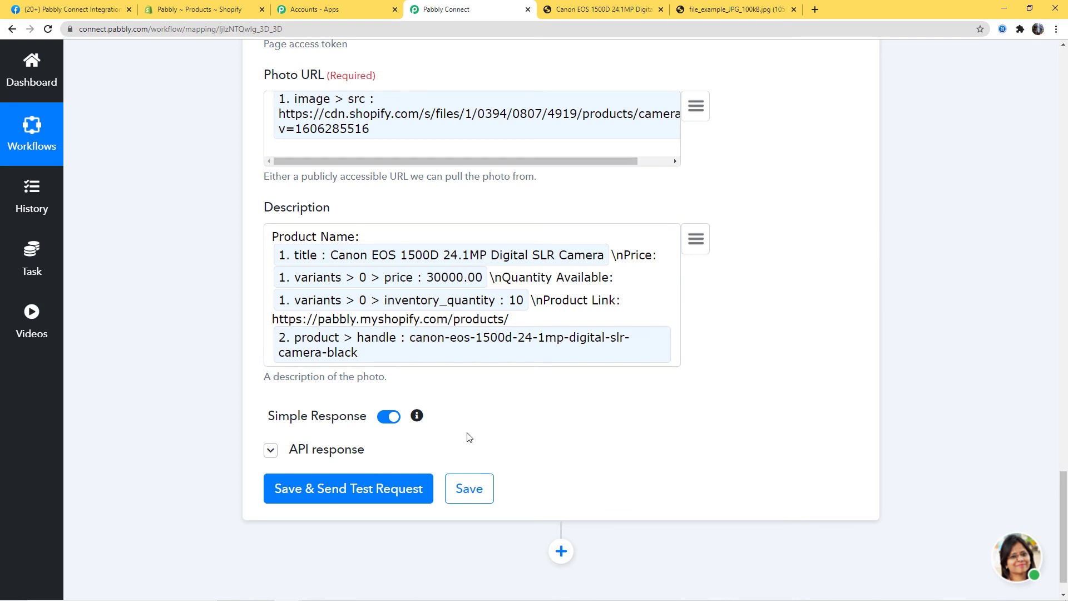
# - Send a test photo post to the Facebook Page, then save the Facebook action step
pyautogui.click(361, 495)
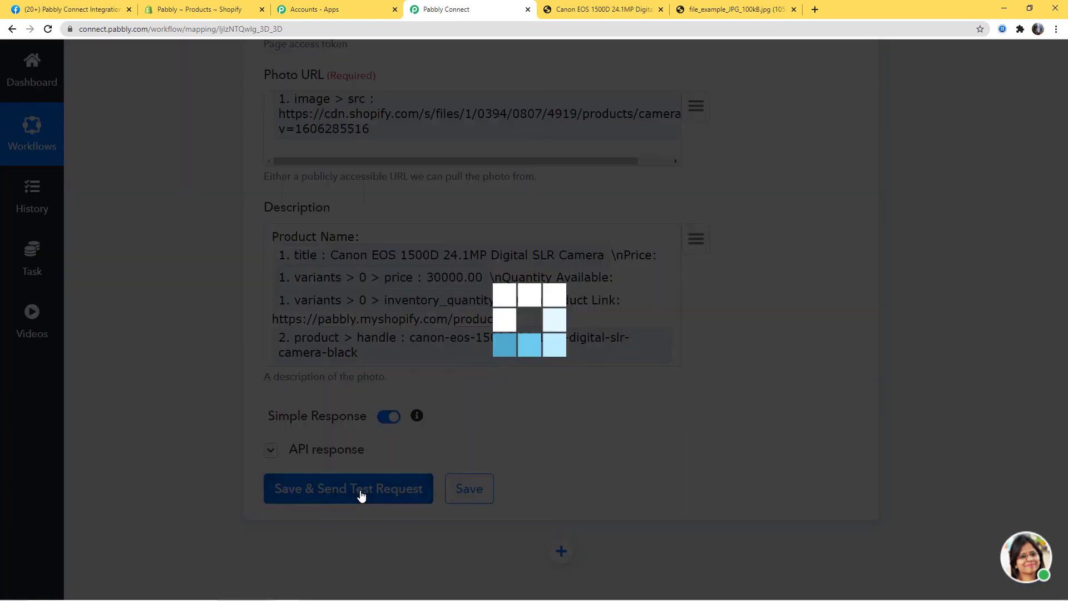
pyautogui.scroll(-2, 637, 510)
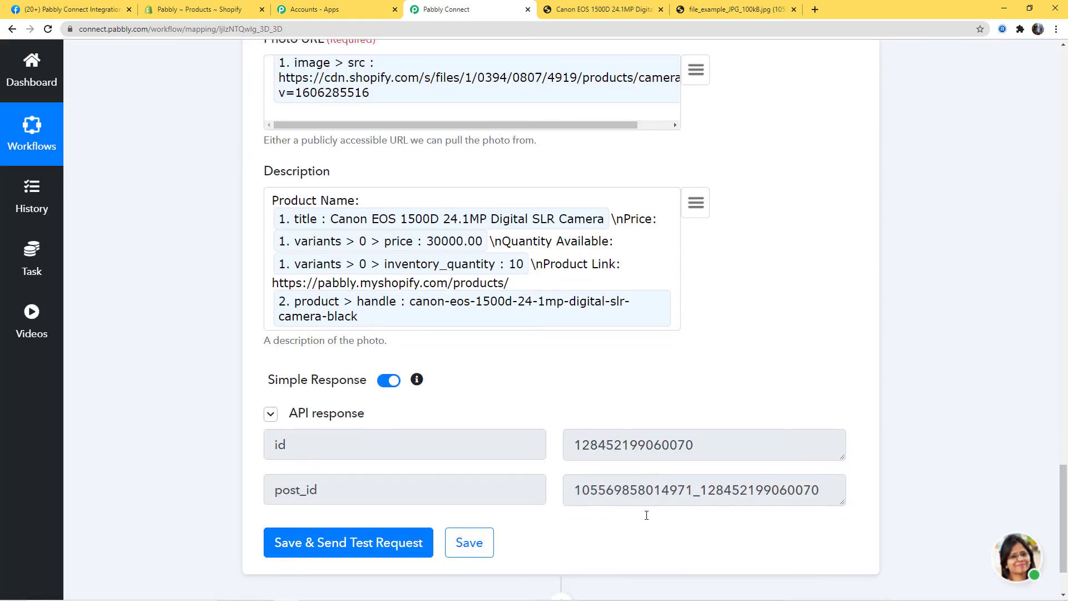
pyautogui.click(469, 467)
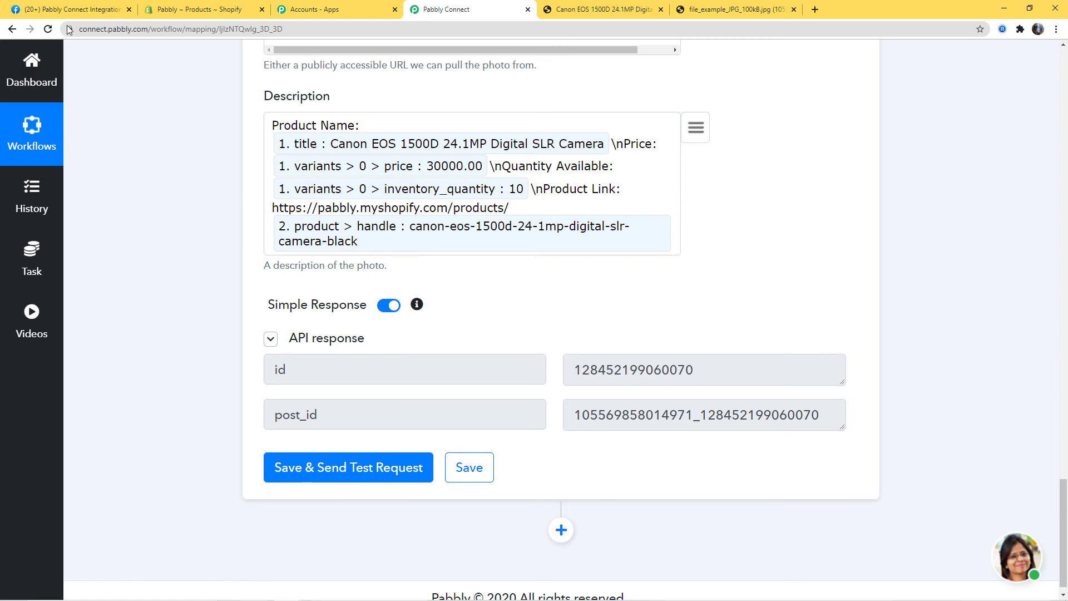
pyautogui.click(88, 9)
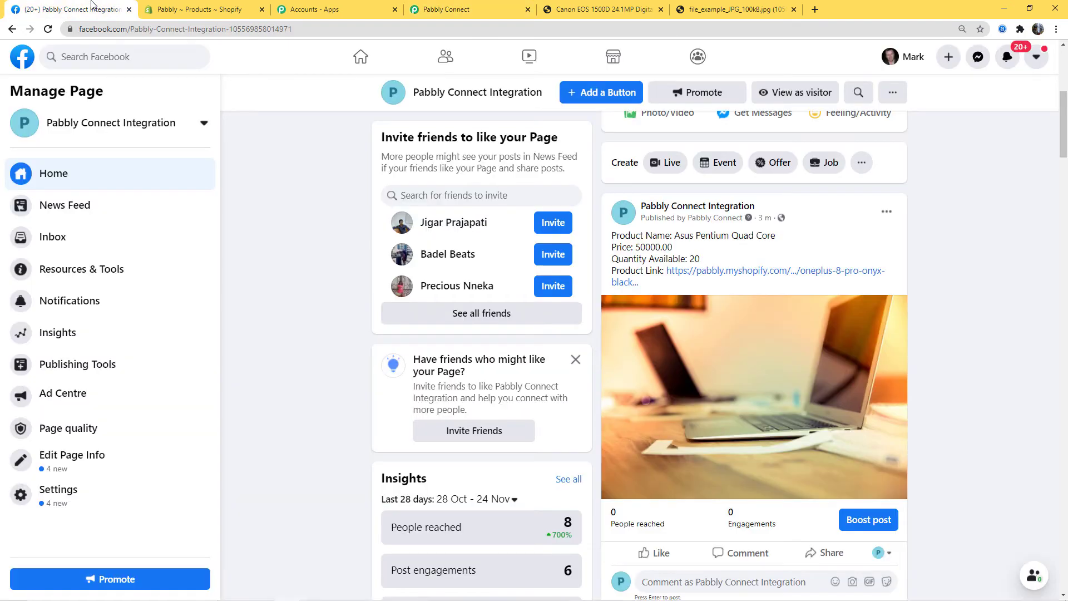
# - Reload the Facebook Page and check that the Canon EOS 1500D post's product link opens its store page
pyautogui.click(48, 29)
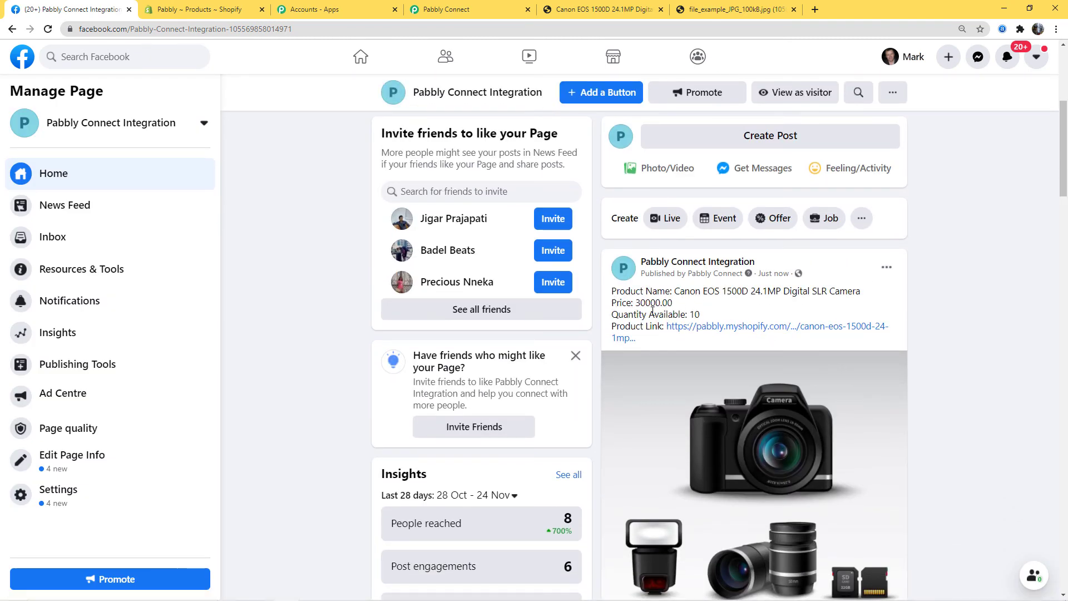
pyautogui.middleClick(745, 329)
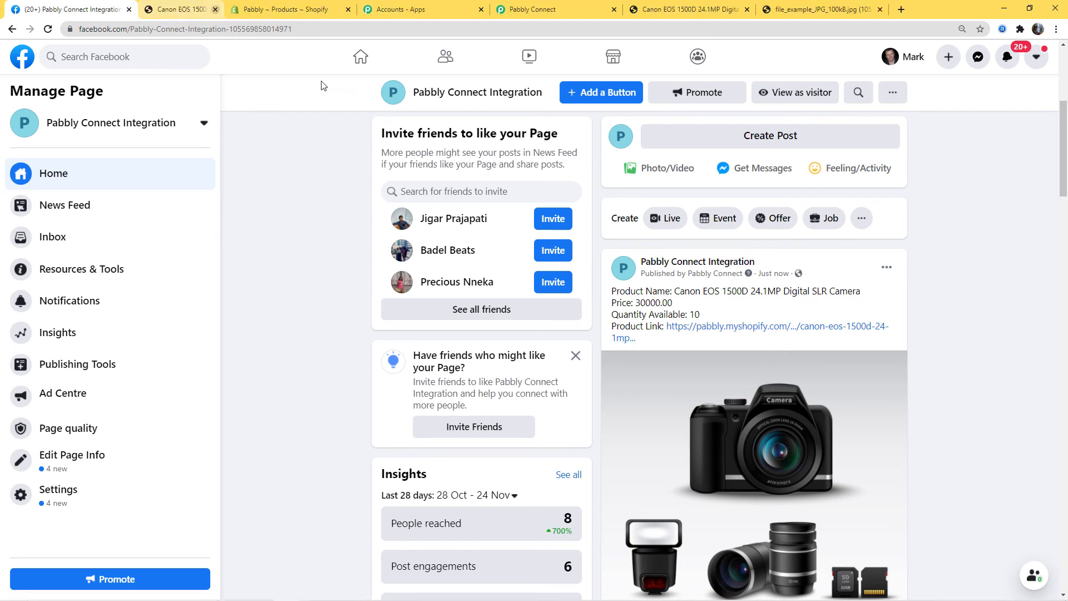
pyautogui.rightClick(717, 329)
pyautogui.click(755, 336)
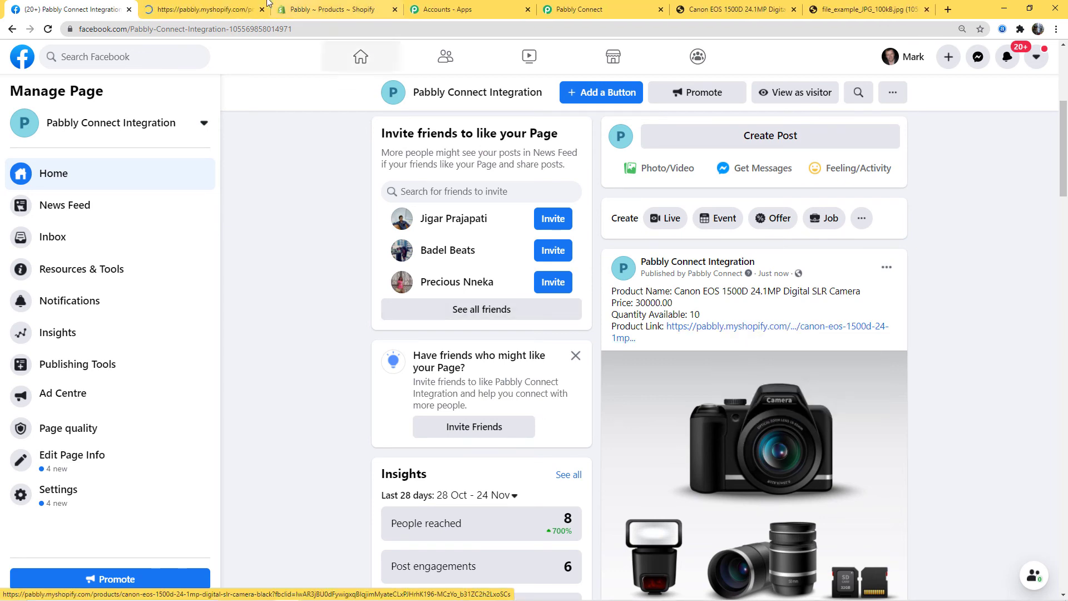
pyautogui.hotkey('ctrl', 'Tab')
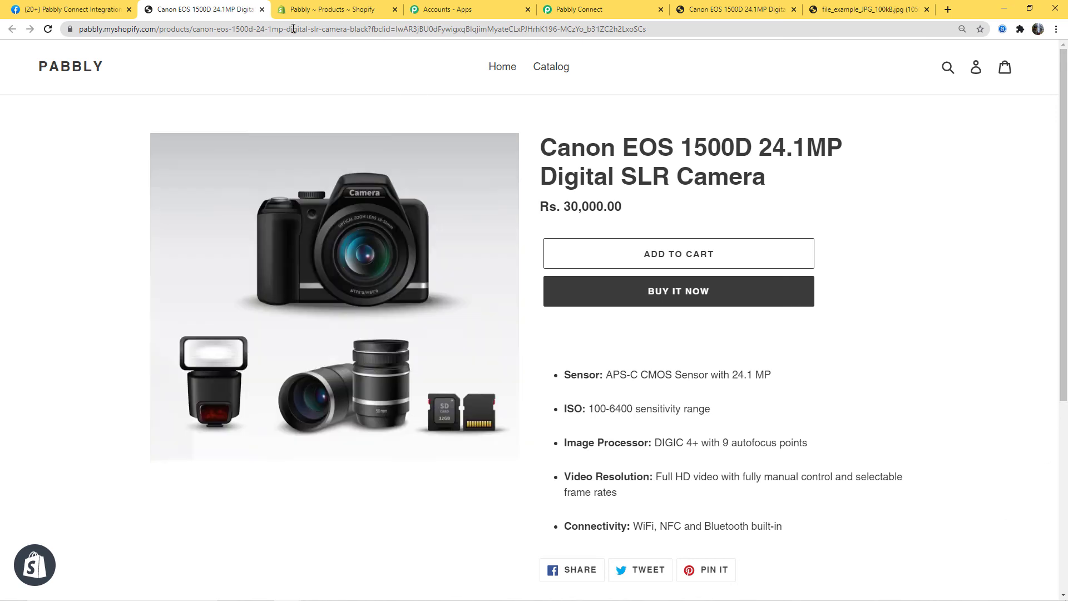
pyautogui.click(73, 9)
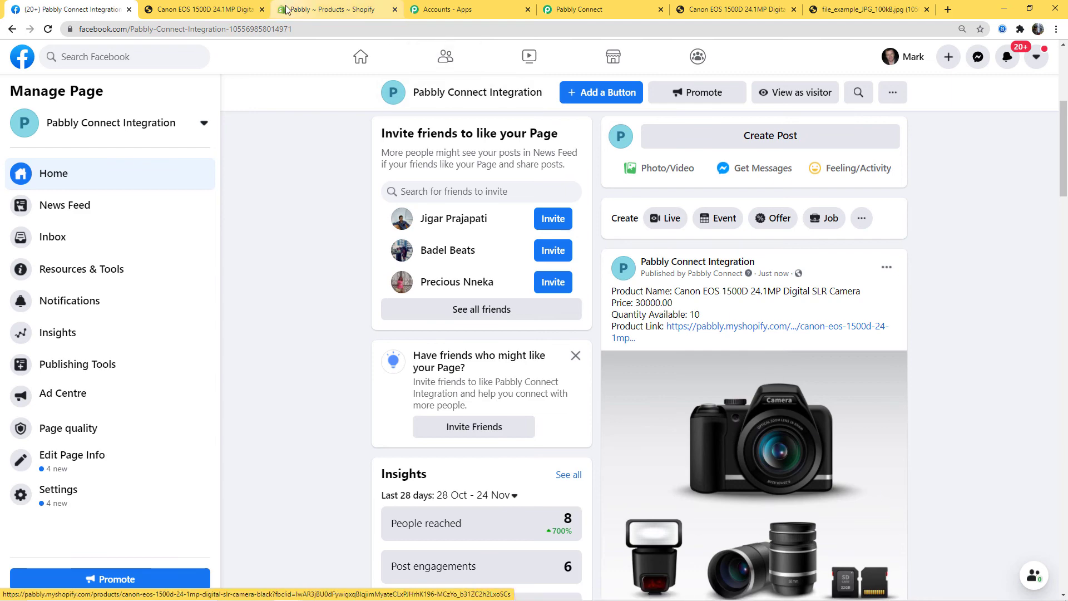
# - Start a new Shopify product titled HP Laptop
pyautogui.click(344, 9)
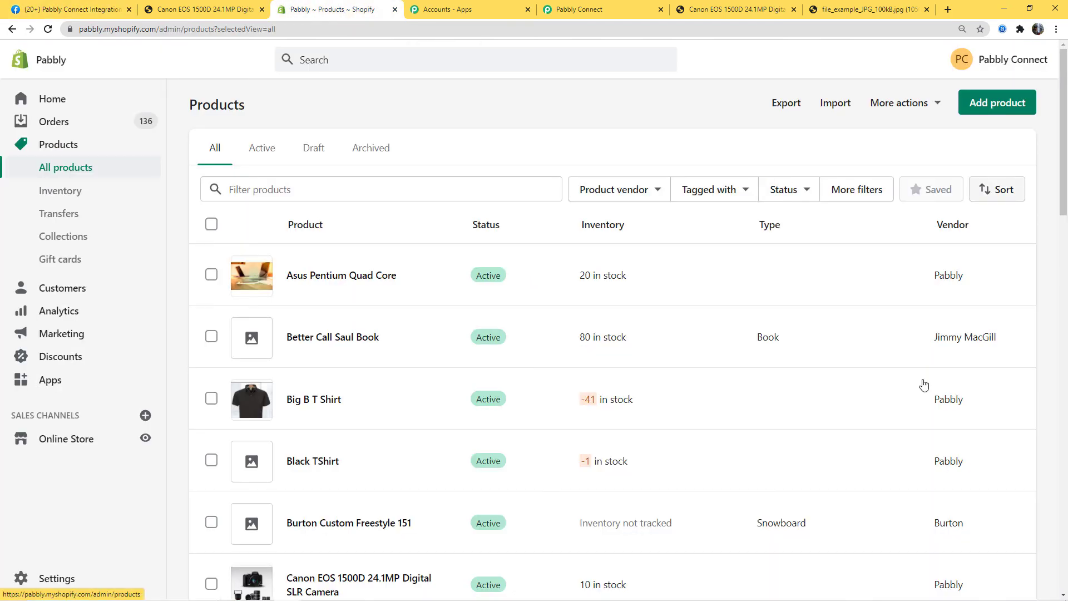
pyautogui.click(997, 109)
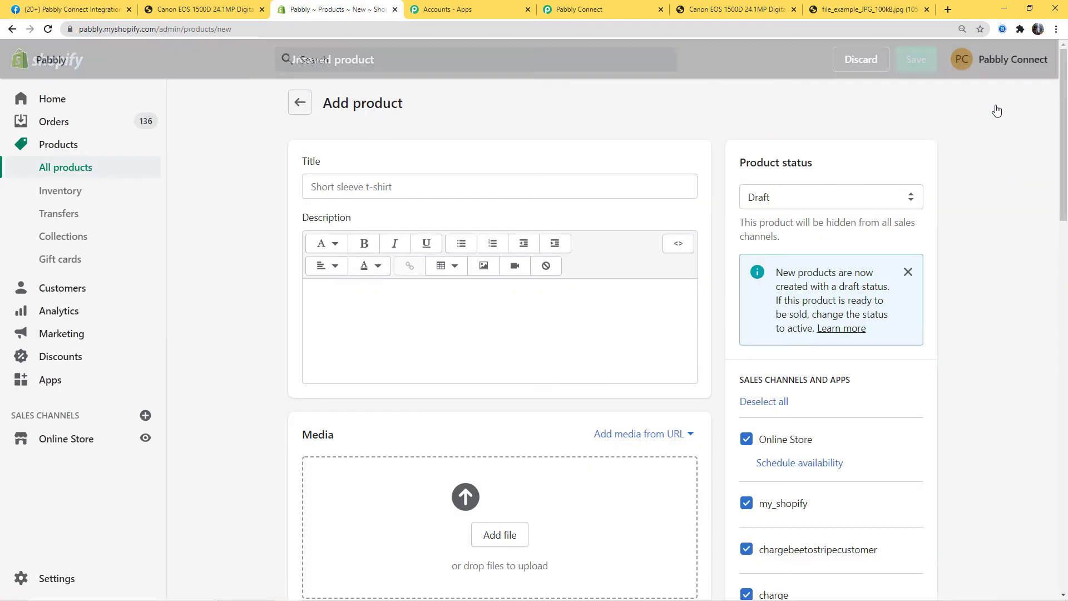
pyautogui.click(320, 184)
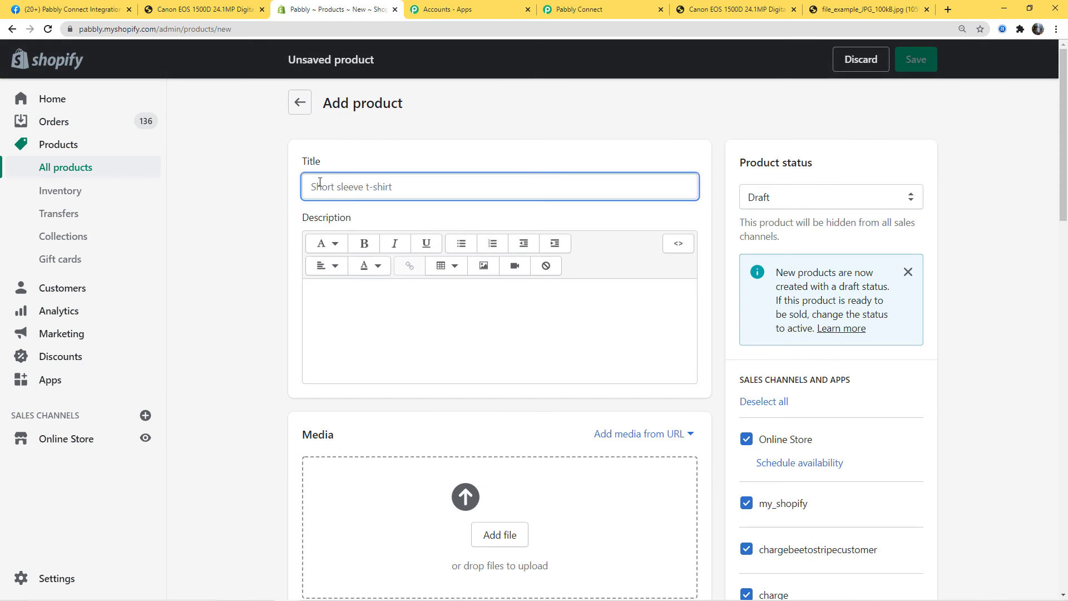
pyautogui.write('HP Laptop')
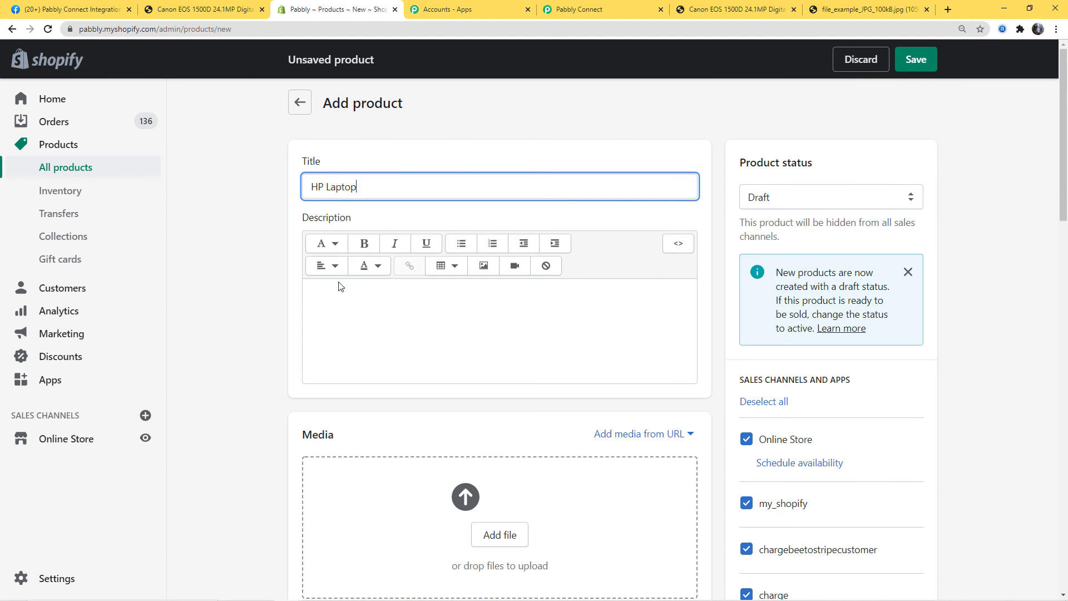
# - Copy the three spec lines from Sticky Notes into the product description
pyautogui.click(559, 311)
pyautogui.click(424, 590)
pyautogui.click(417, 551)
pyautogui.click(832, 332)
pyautogui.moveTo(832, 332); pyautogui.dragTo(756, 248)
pyautogui.hotkey('ctrl', 'c')
pyautogui.click(429, 282)
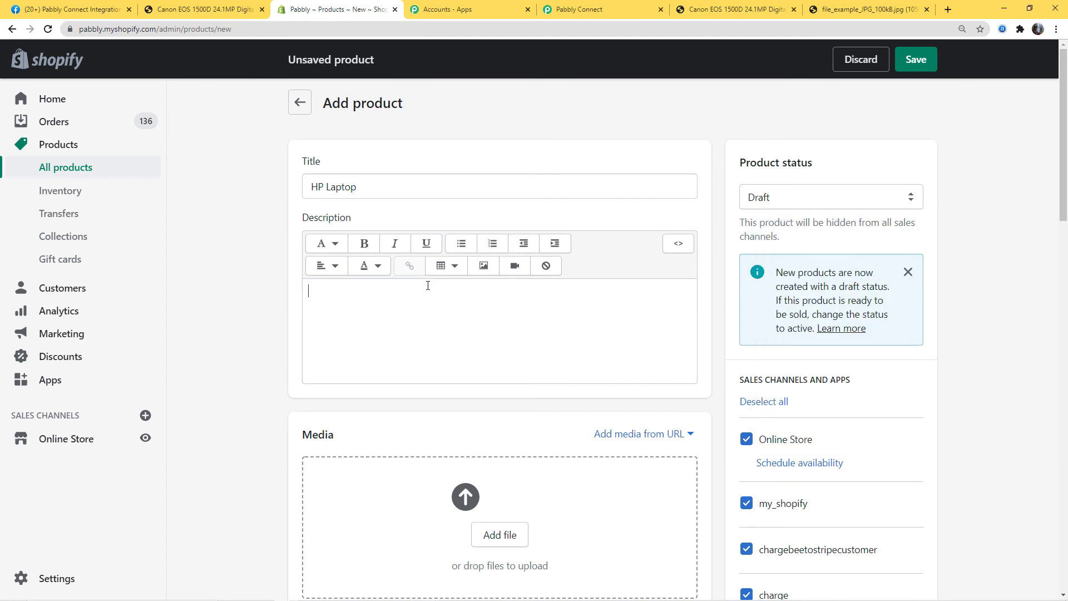
pyautogui.hotkey('ctrl', 'v')
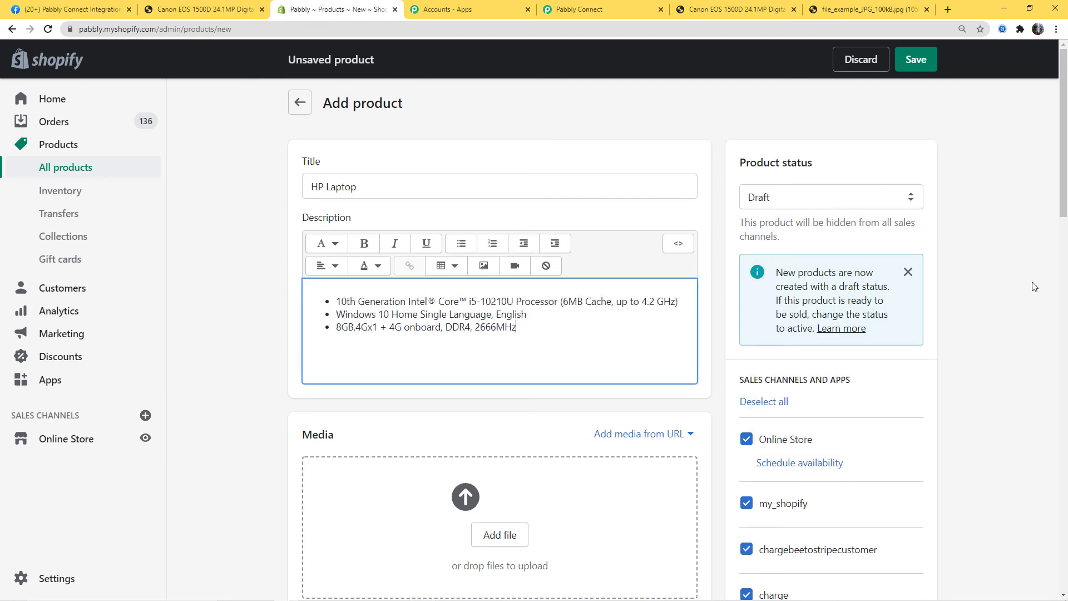
# - Set the product status to Active
pyautogui.click(908, 204)
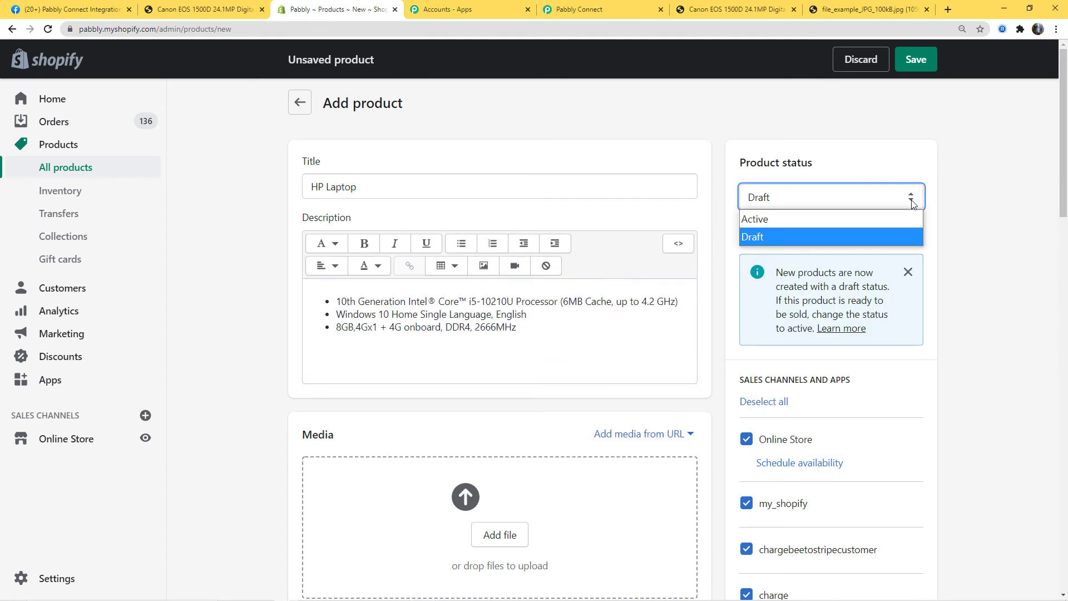
pyautogui.click(845, 225)
pyautogui.scroll(-2, 284, 394)
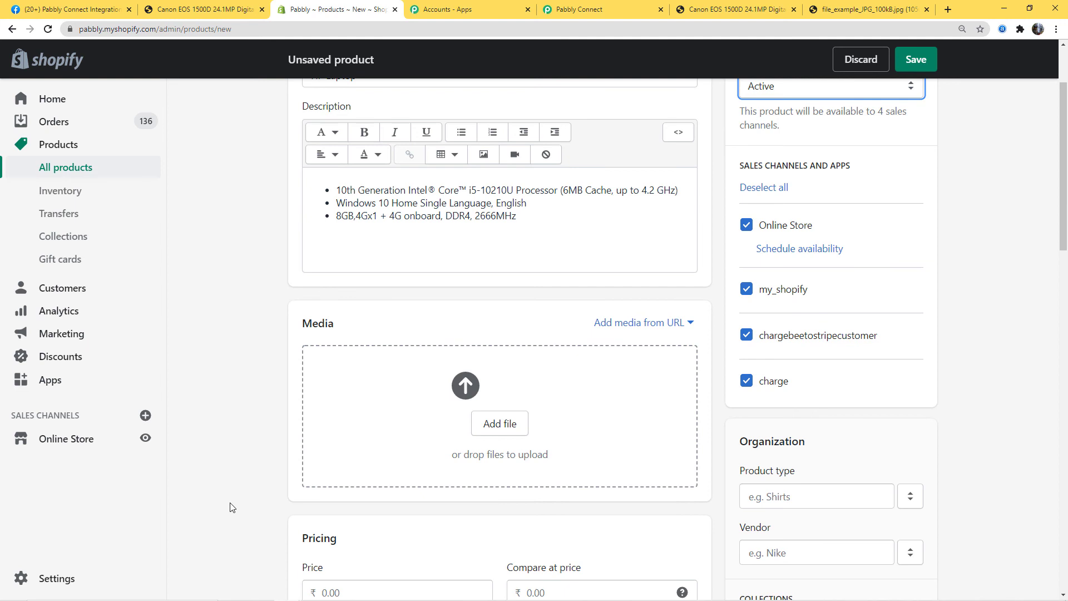
# - Add the laptop photo to the product's media from its image URL
pyautogui.click(634, 323)
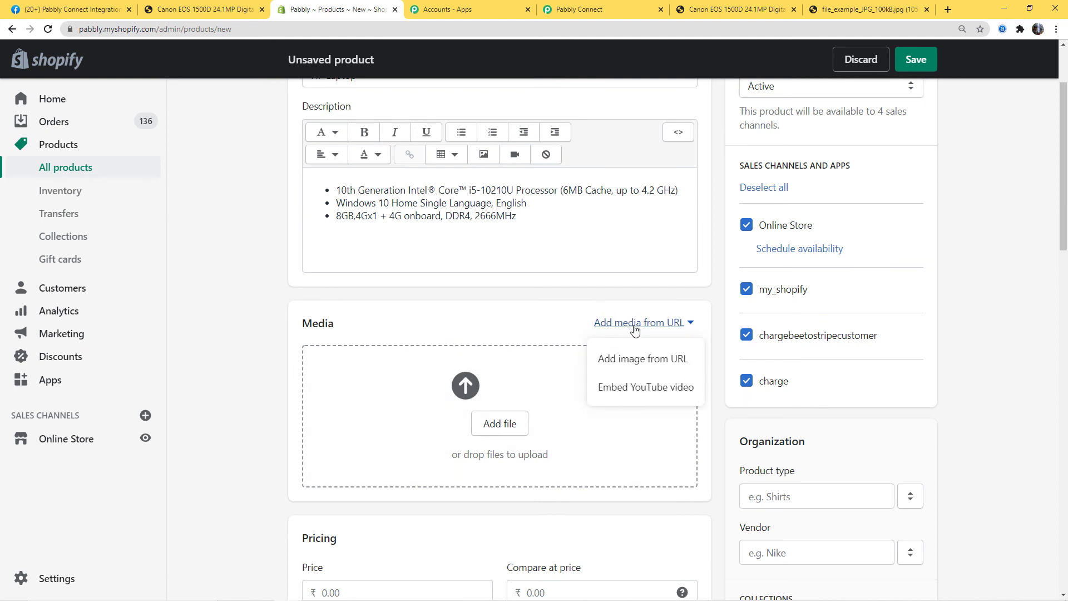
pyautogui.click(644, 359)
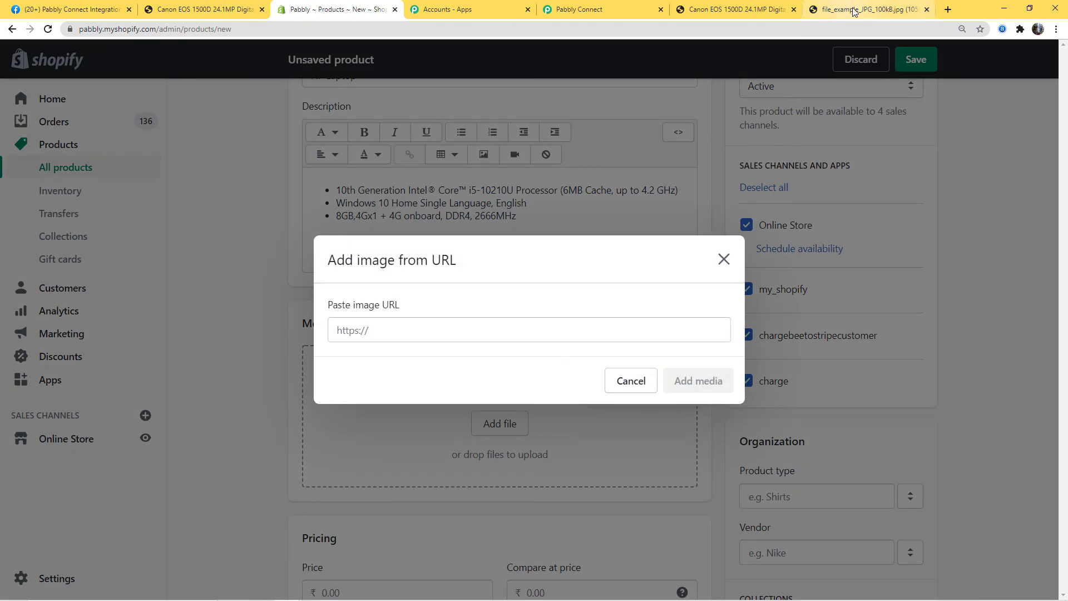
pyautogui.click(857, 9)
pyautogui.moveTo(220, 21); pyautogui.dragTo(96, 28)
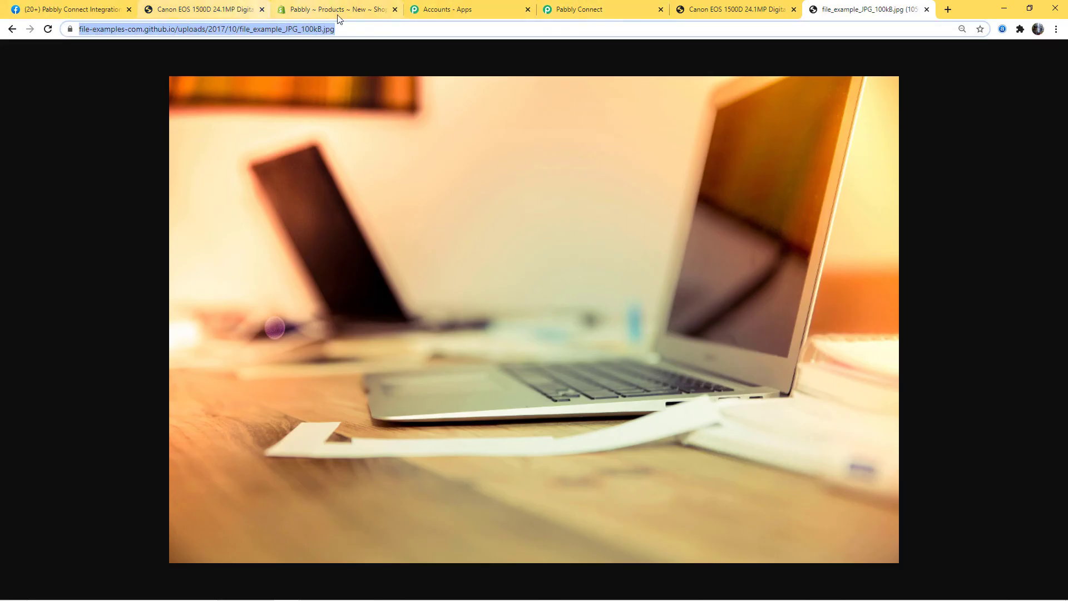
pyautogui.click(334, 9)
pyautogui.click(384, 320)
pyautogui.hotkey('ctrl', 'v')
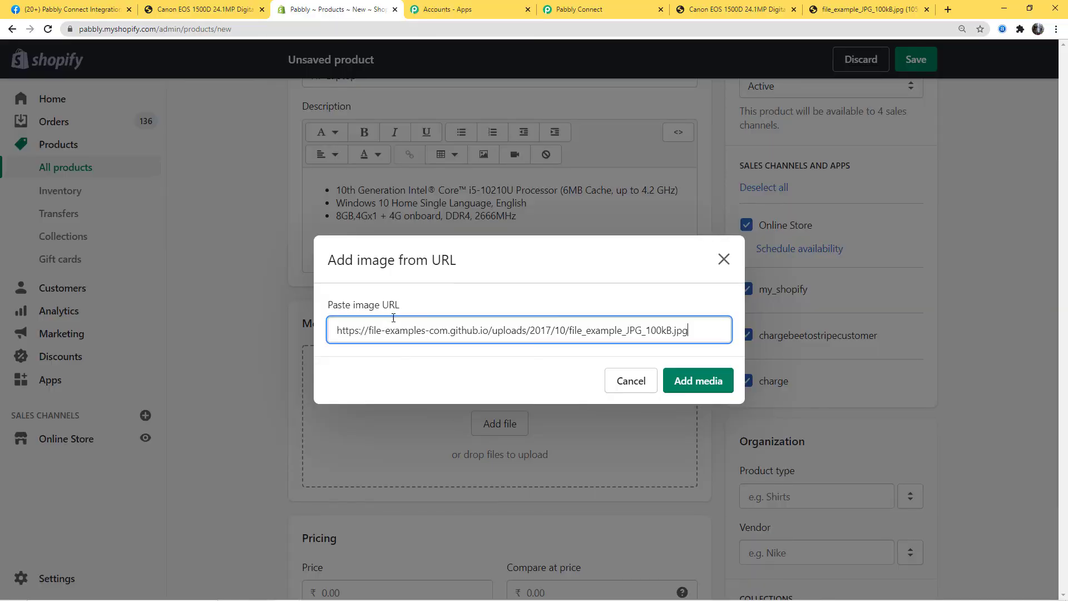
pyautogui.click(718, 392)
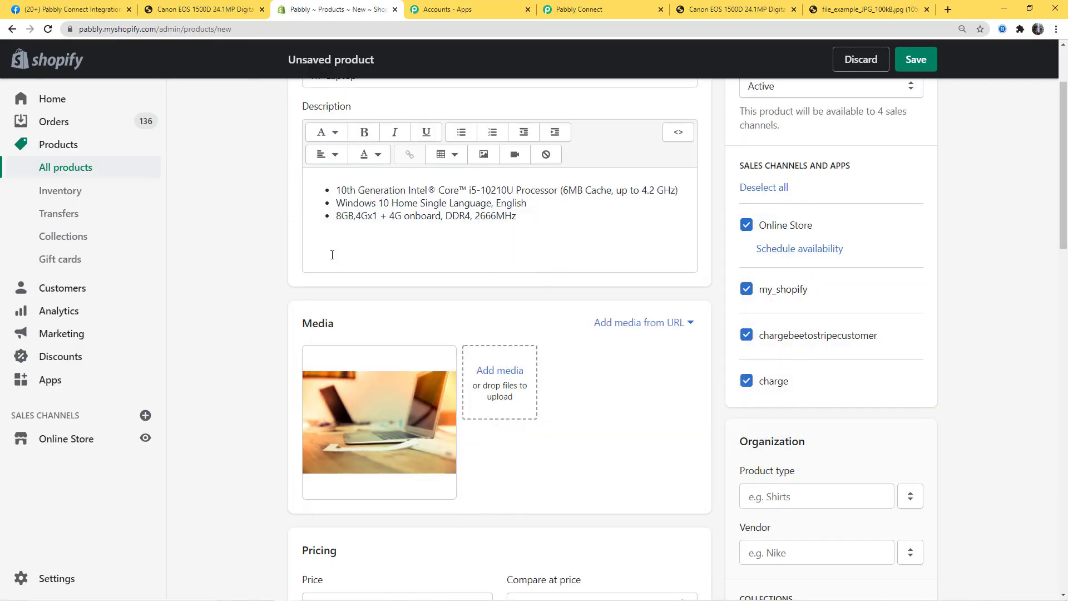
# - Enter price 50,000 and 25 available units, then save the HP Laptop product
pyautogui.scroll(-5, 699, 441)
pyautogui.click(376, 326)
pyautogui.write('50')
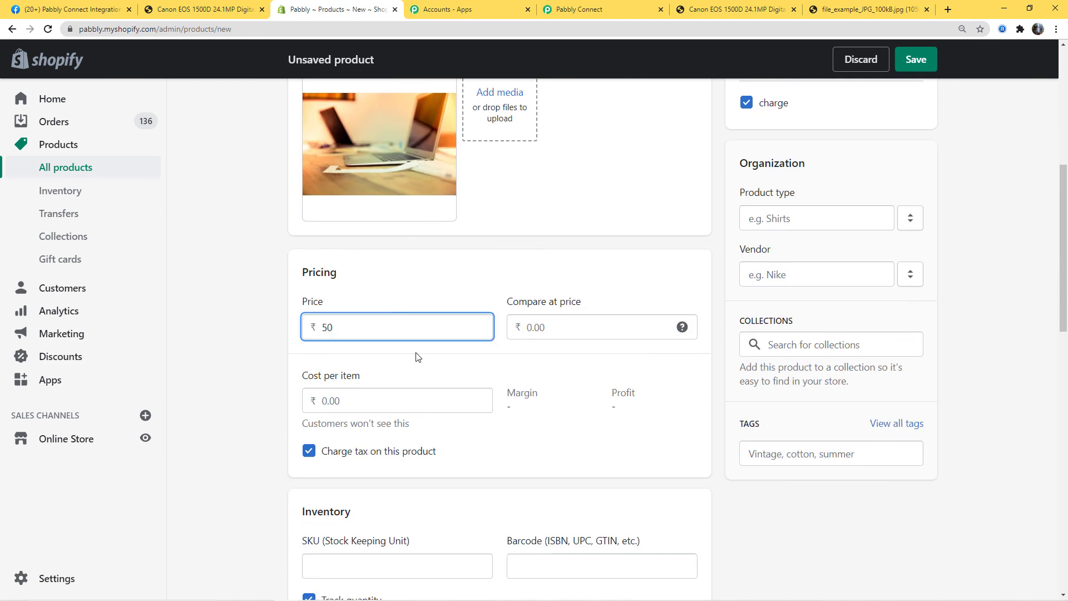
pyautogui.write(',000')
pyautogui.scroll(-6, 500, 395)
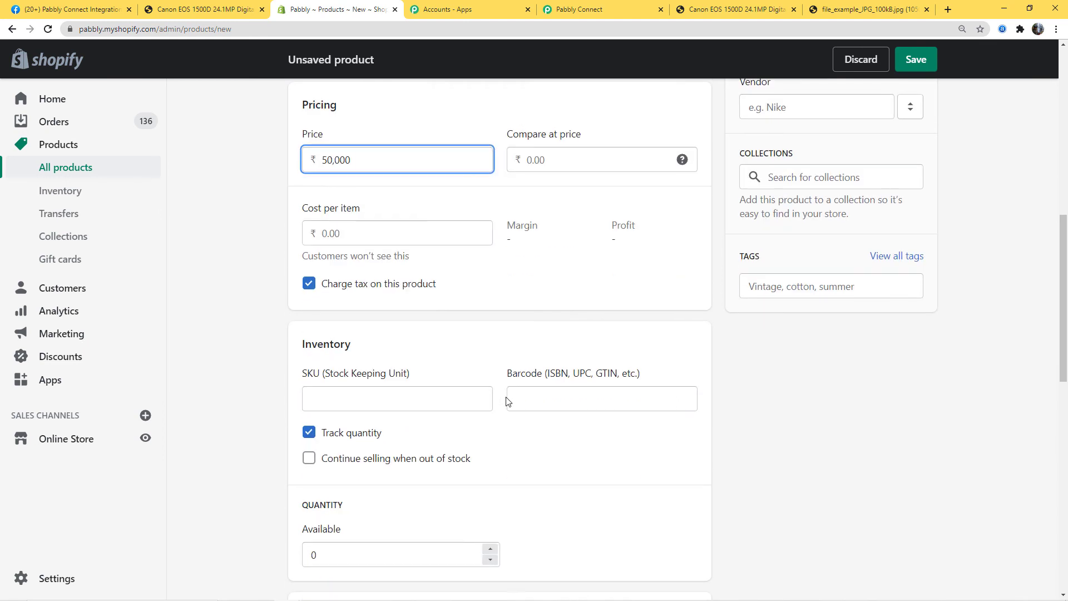
pyautogui.click(392, 383)
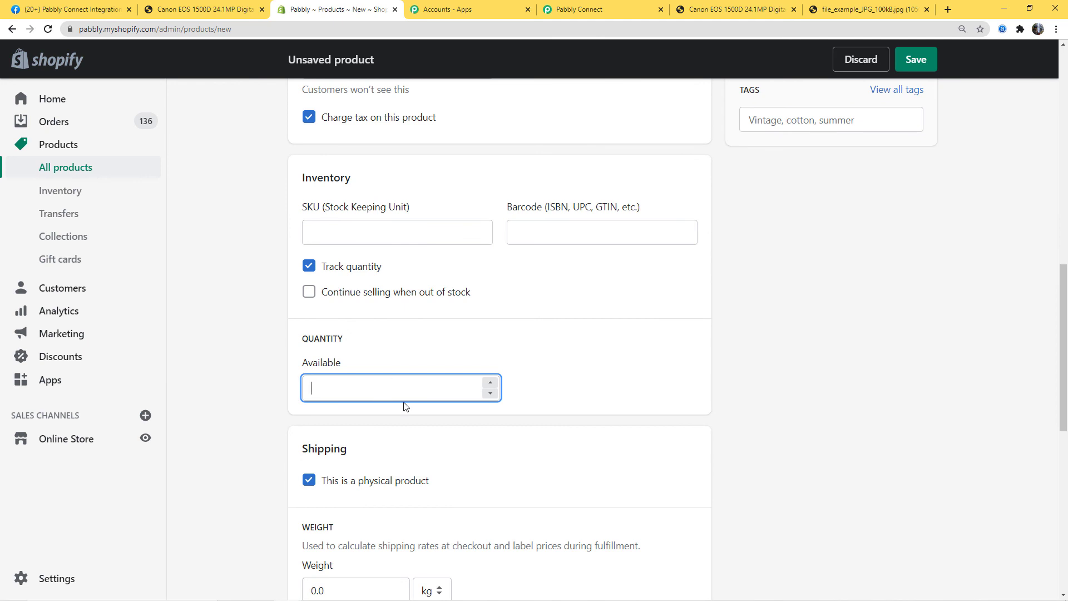
pyautogui.write('25')
pyautogui.scroll(-6, 802, 430)
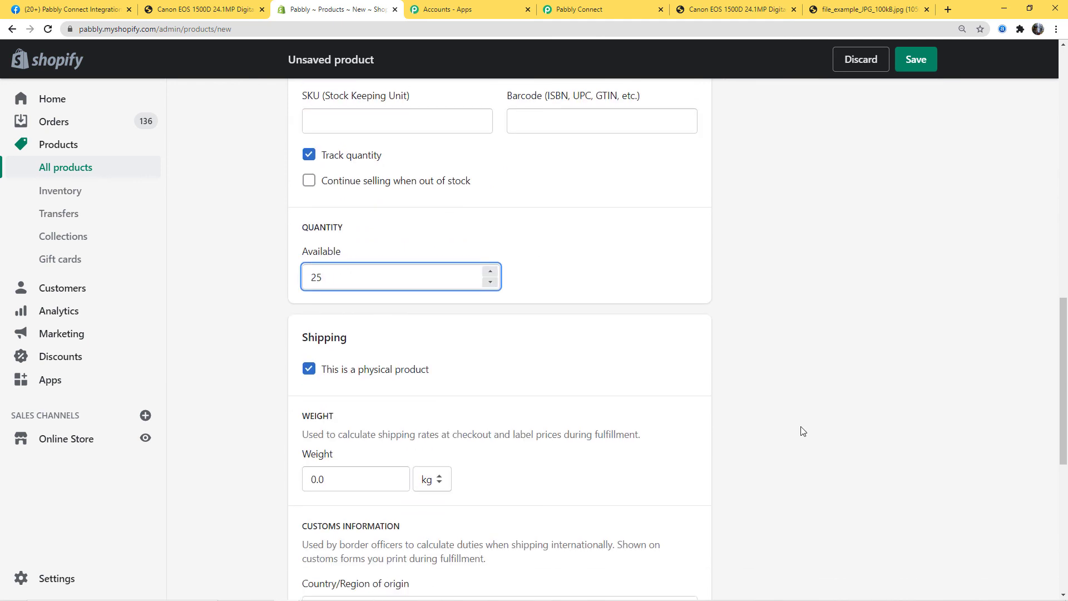
pyautogui.scroll(-4, 802, 430)
pyautogui.click(919, 567)
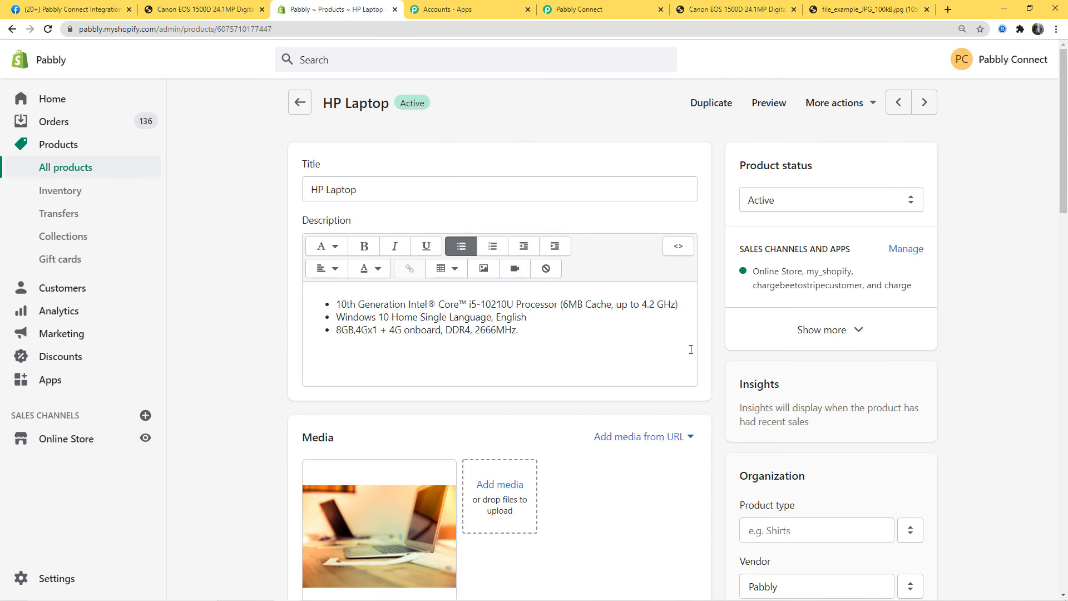
# - Verify the auto-posted HP Laptop post (50000.00, quantity 25) and open its store link
pyautogui.click(70, 10)
pyautogui.click(48, 29)
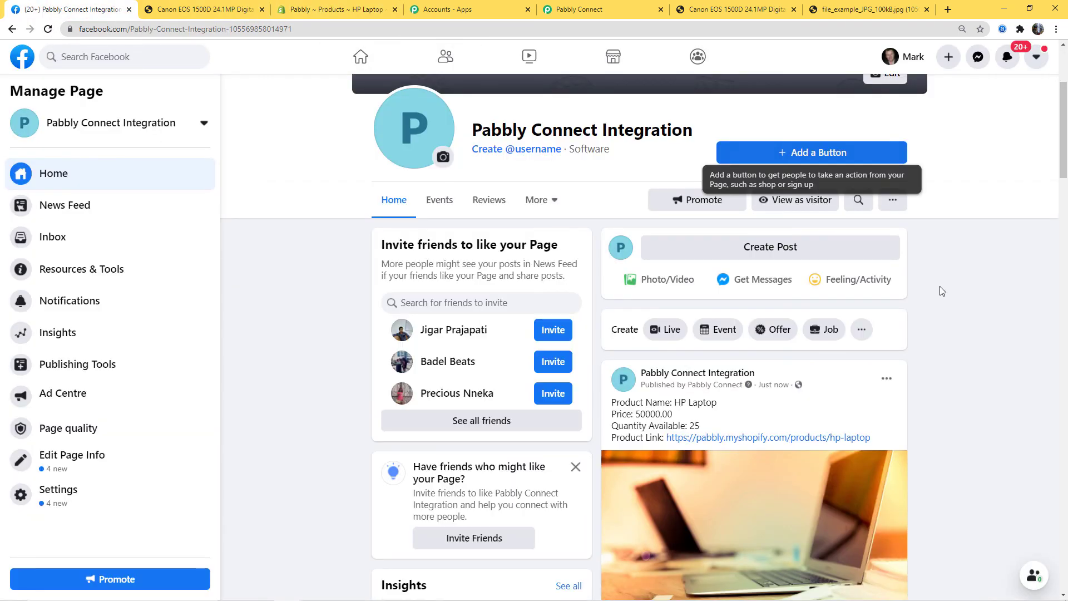
pyautogui.scroll(-2, 949, 363)
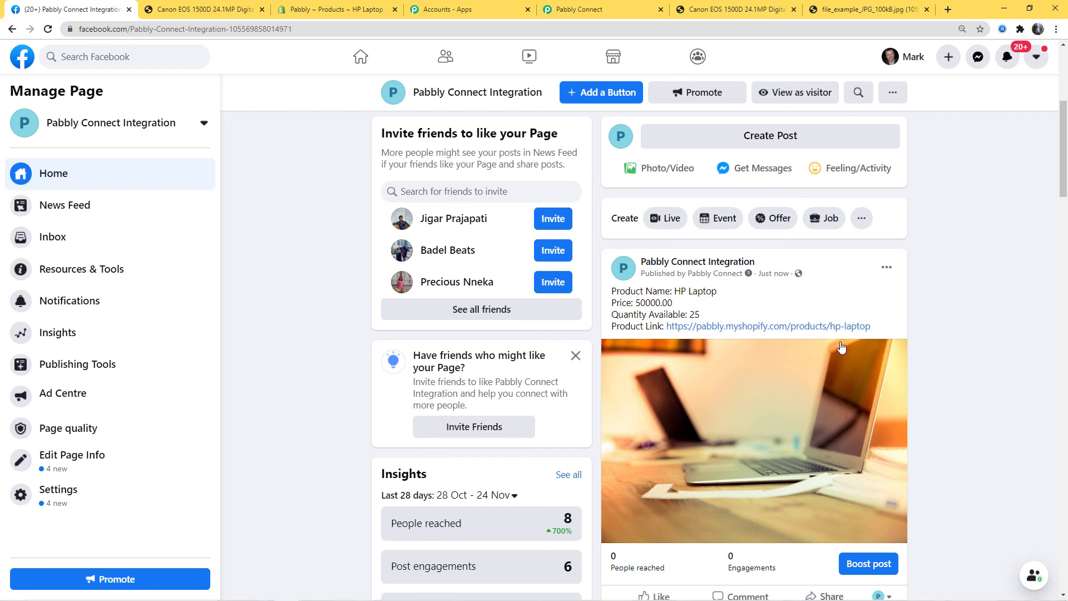
pyautogui.rightClick(813, 328)
pyautogui.click(860, 336)
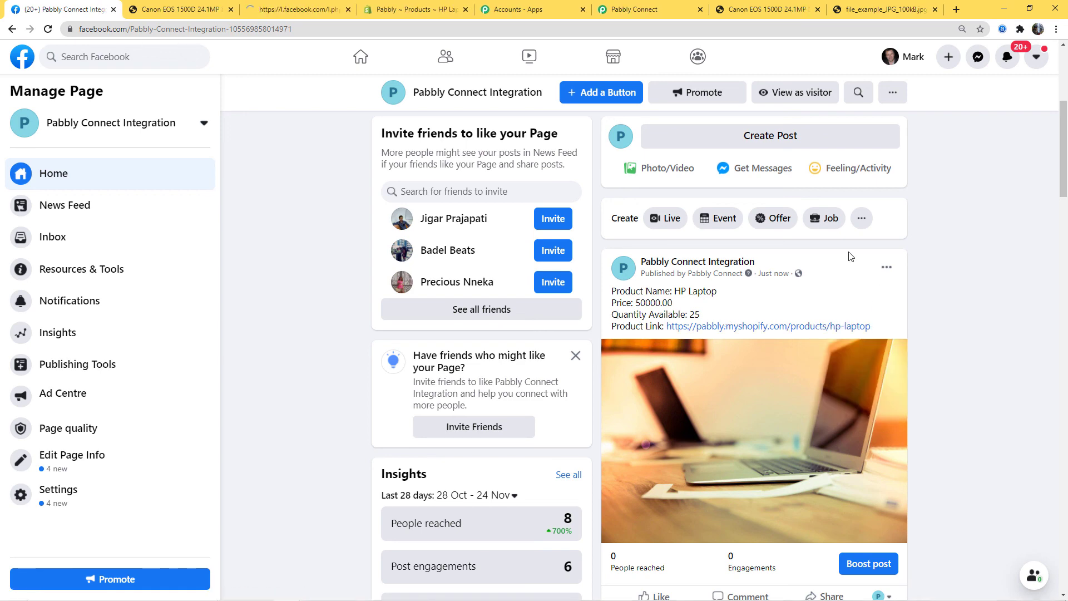
pyautogui.click(278, 11)
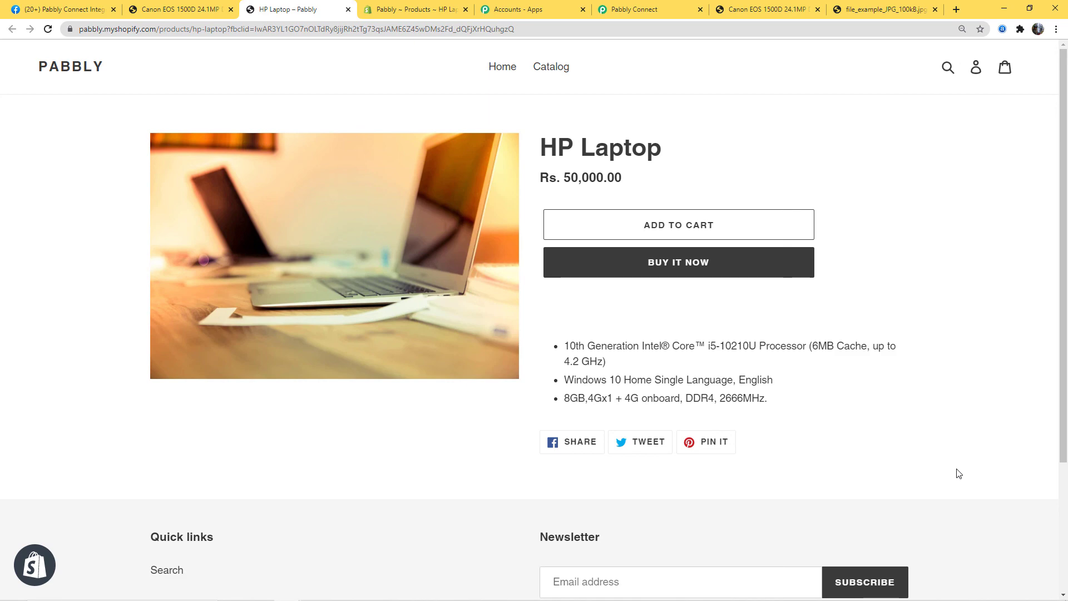
pyautogui.click(652, 8)
pyautogui.scroll(10, 941, 479)
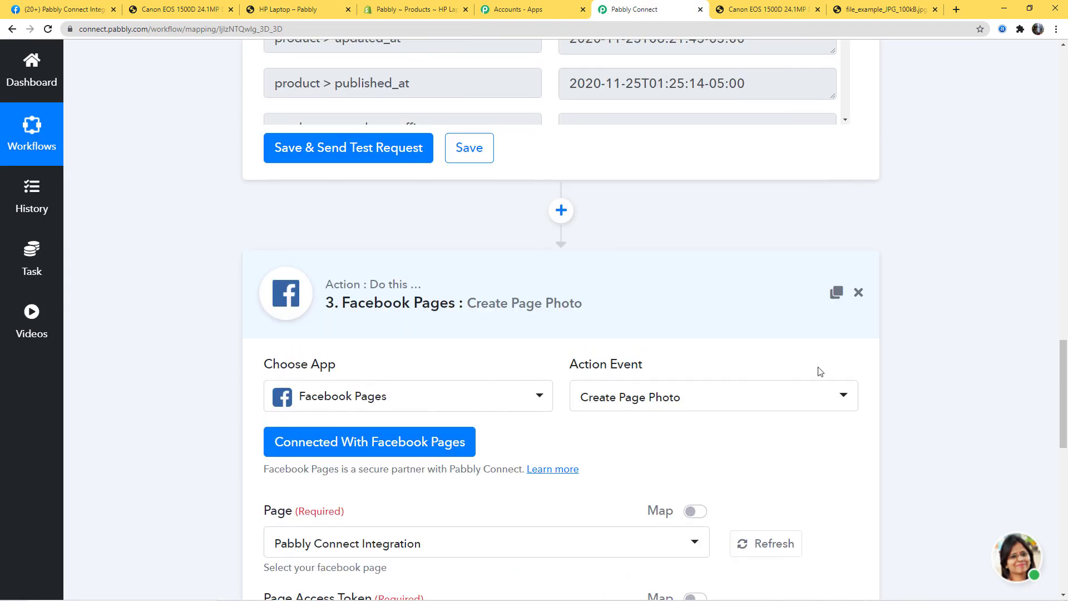
# - Collapse the Find Product by Title and Shopify New Product trigger panels to view all three steps
pyautogui.scroll(15, 756, 349)
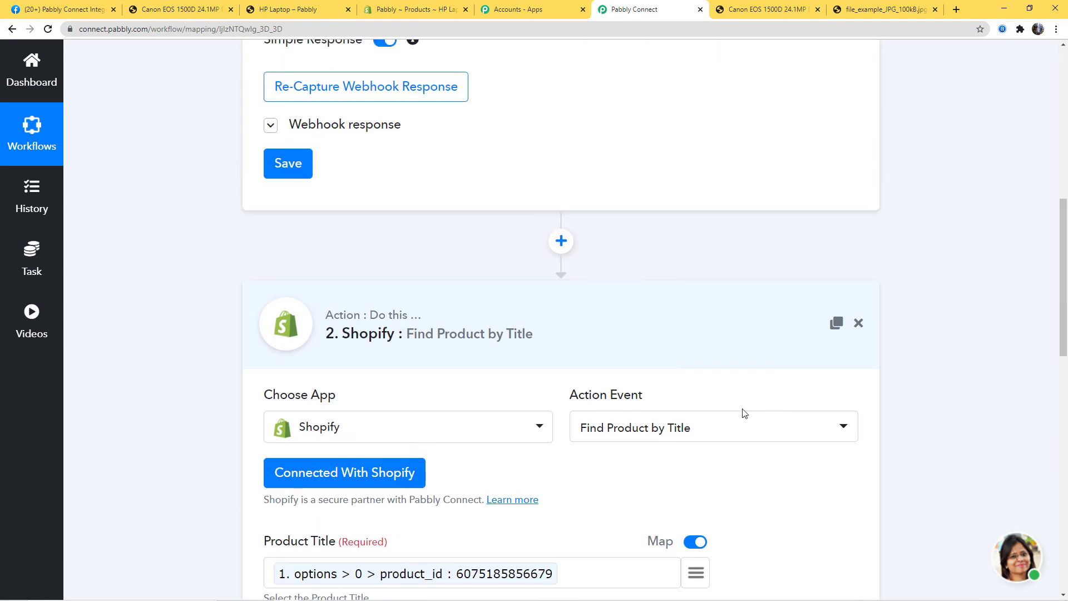
pyautogui.click(653, 336)
pyautogui.scroll(10, 1046, 496)
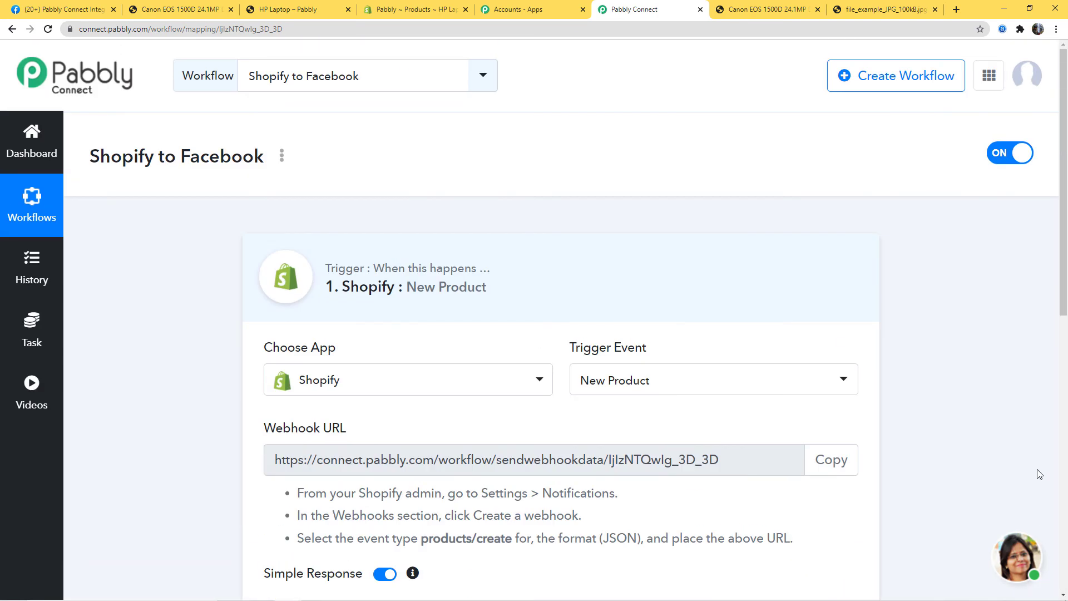
pyautogui.click(603, 276)
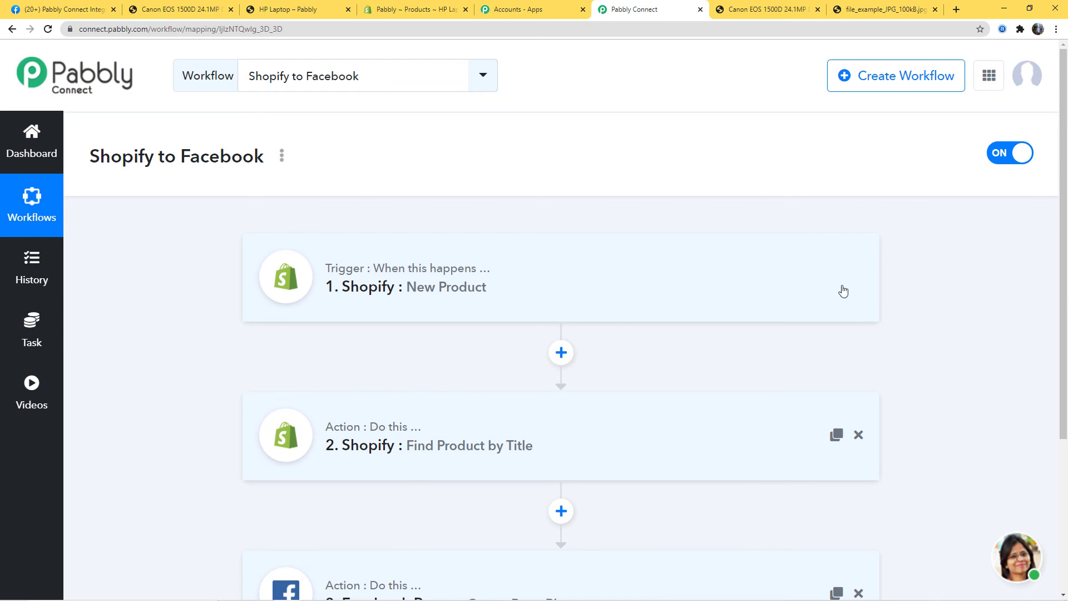
pyautogui.scroll(-2, 930, 324)
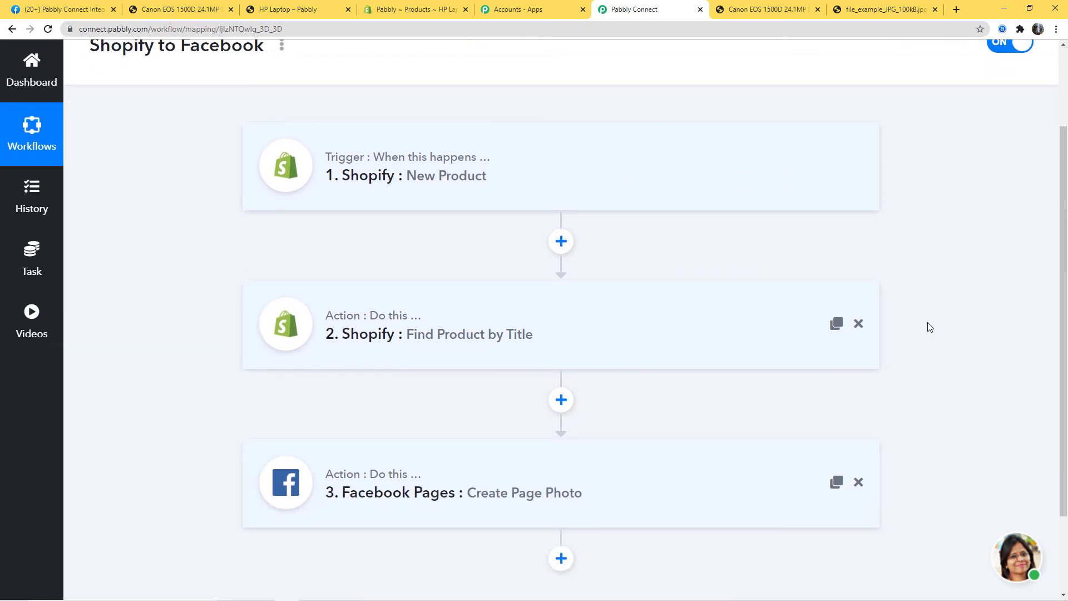